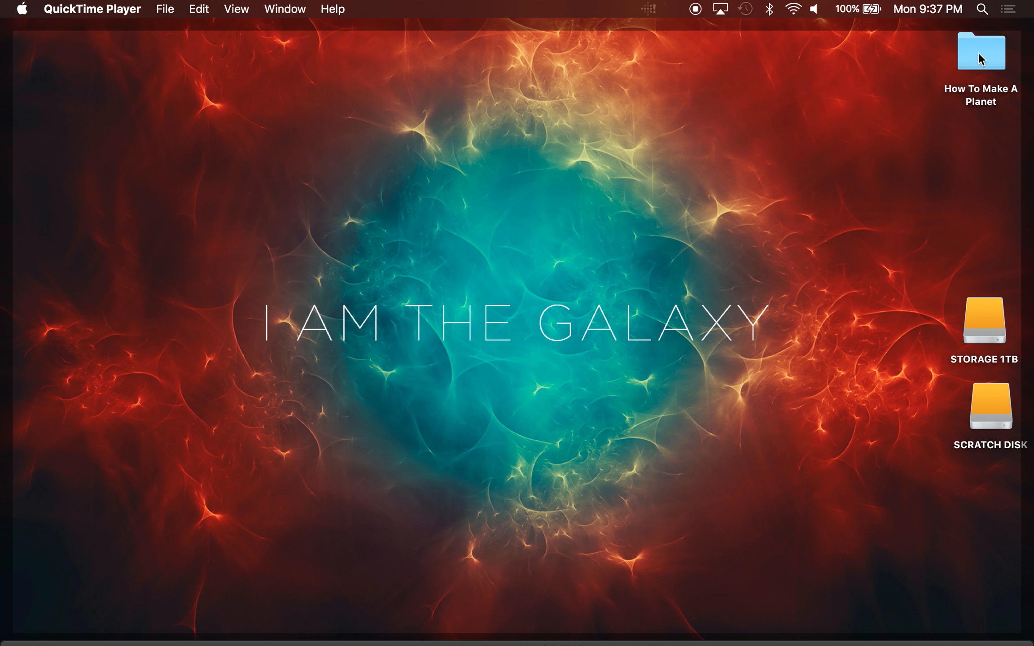
Preview texture.jpg from the How To Make A Planet folder on the desktop and open it in Photoshop
double_click(981, 54)
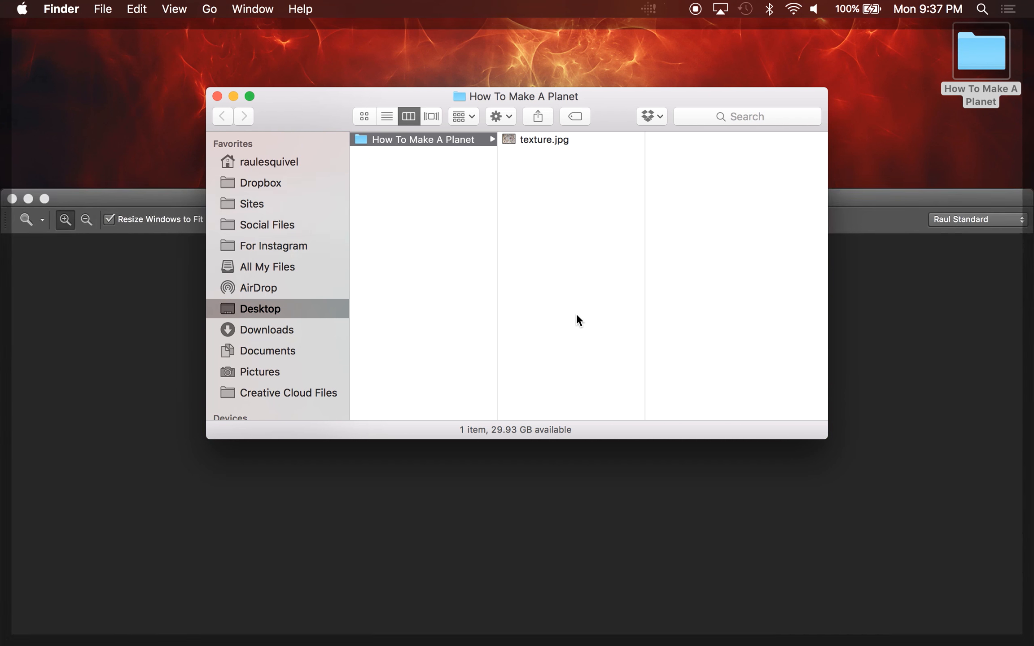
click(548, 142)
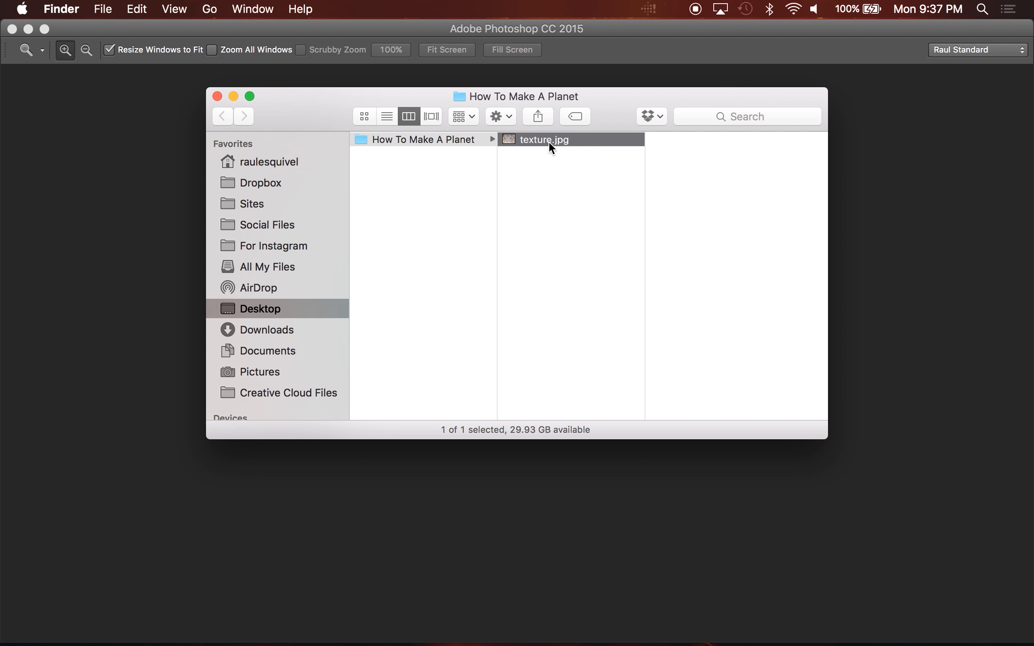
key(space)
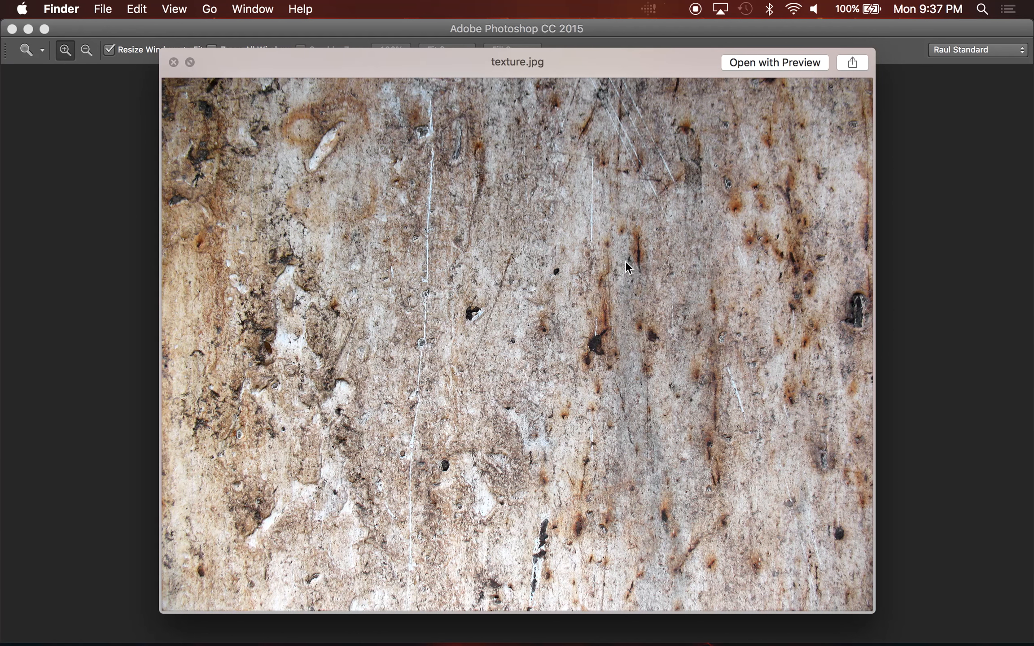
key(space)
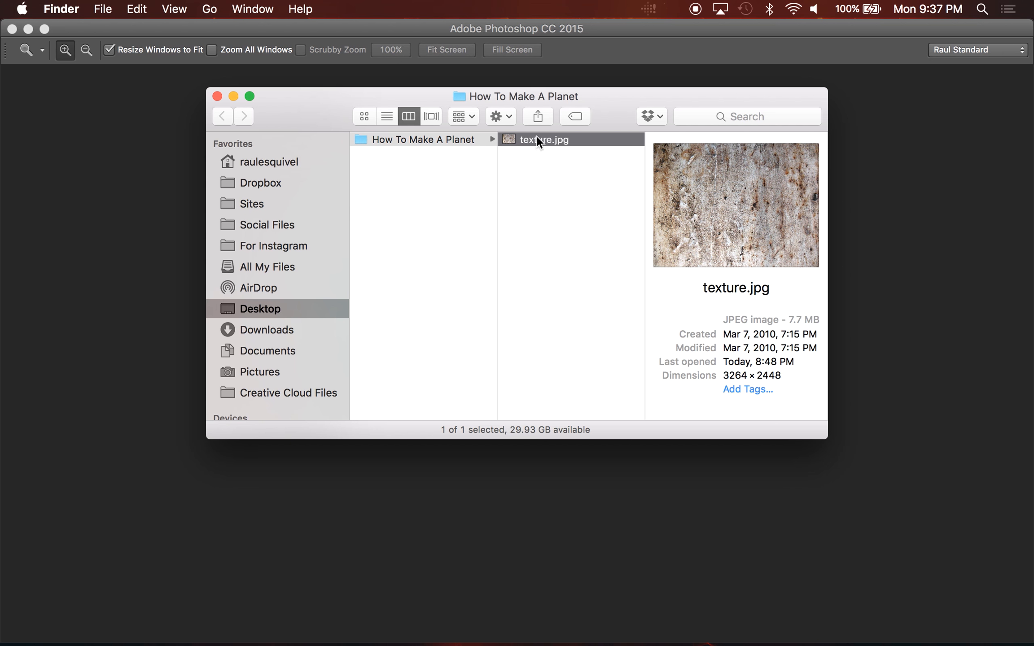
mouse_move(537, 137)
mouse_down()
mouse_move(525, 368)
mouse_move(560, 267)
mouse_move(552, 149)
mouse_up()
drag(547, 139, 504, 535)
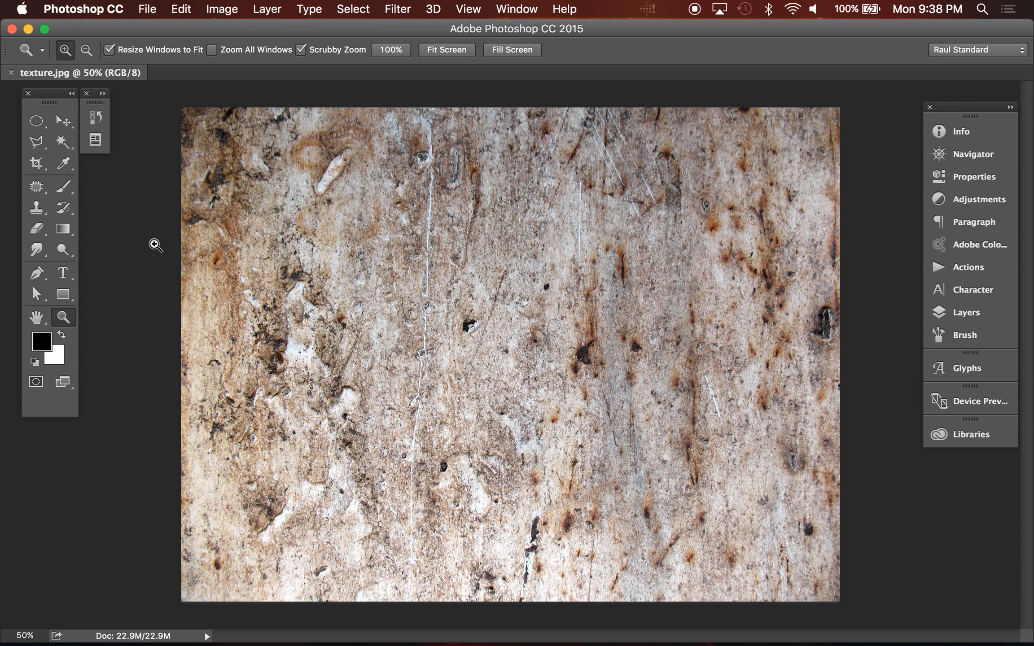
click(230, 11)
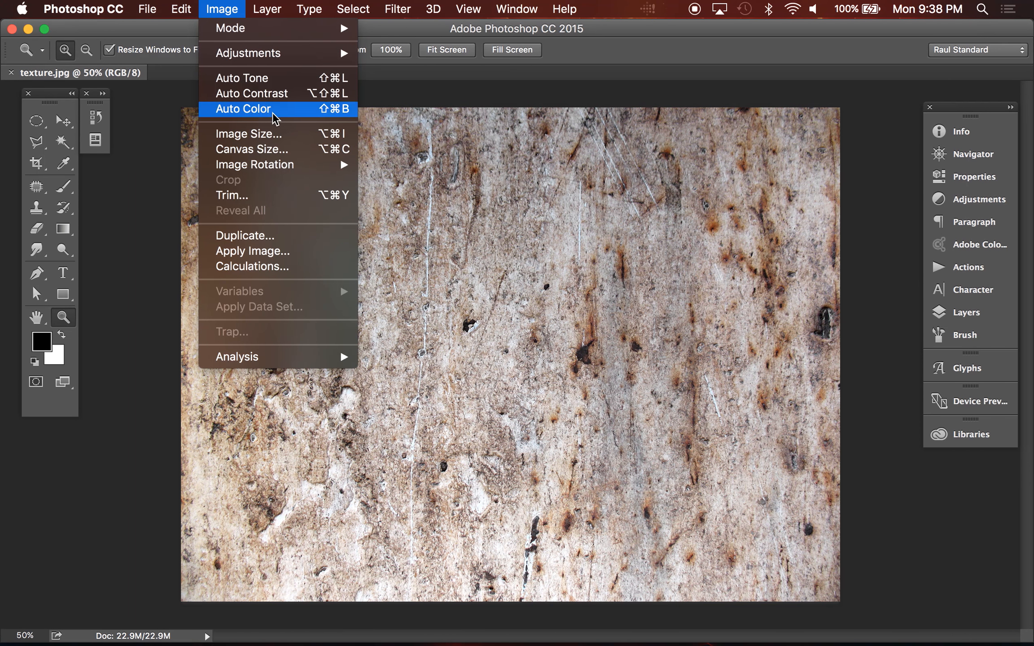
click(309, 149)
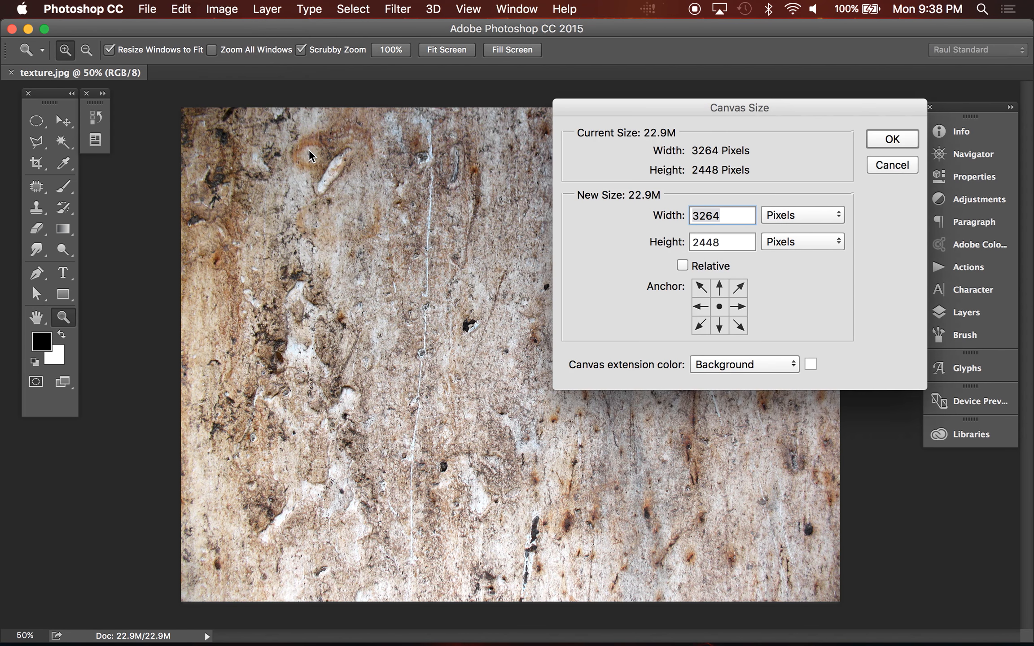
key(Escape)
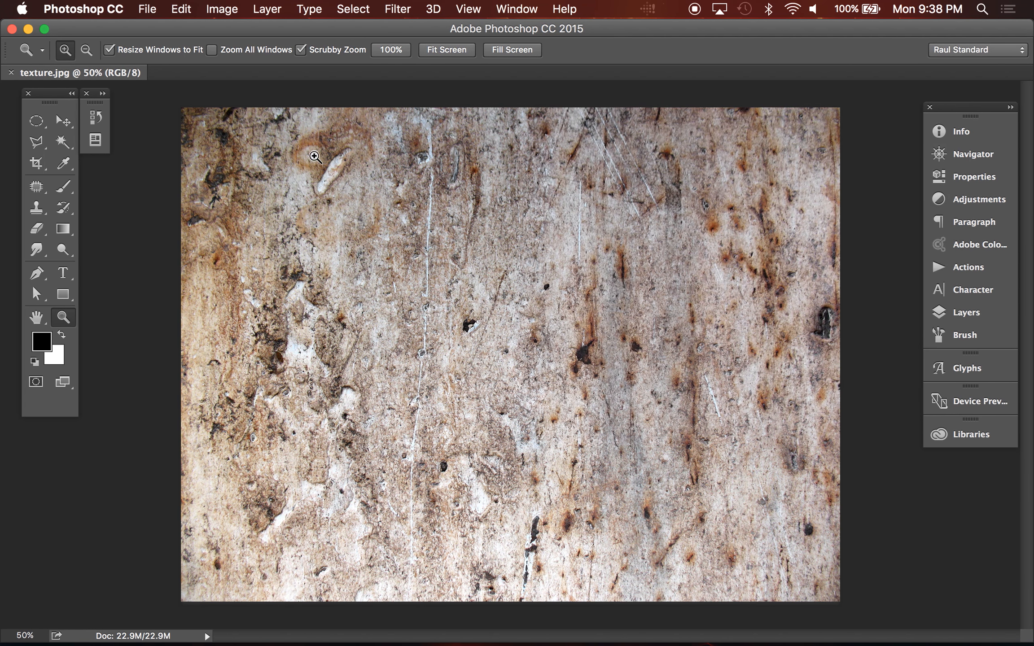
Crop the texture image to a centred 1:1 square, and display its layers with the Move tool active
key(c)
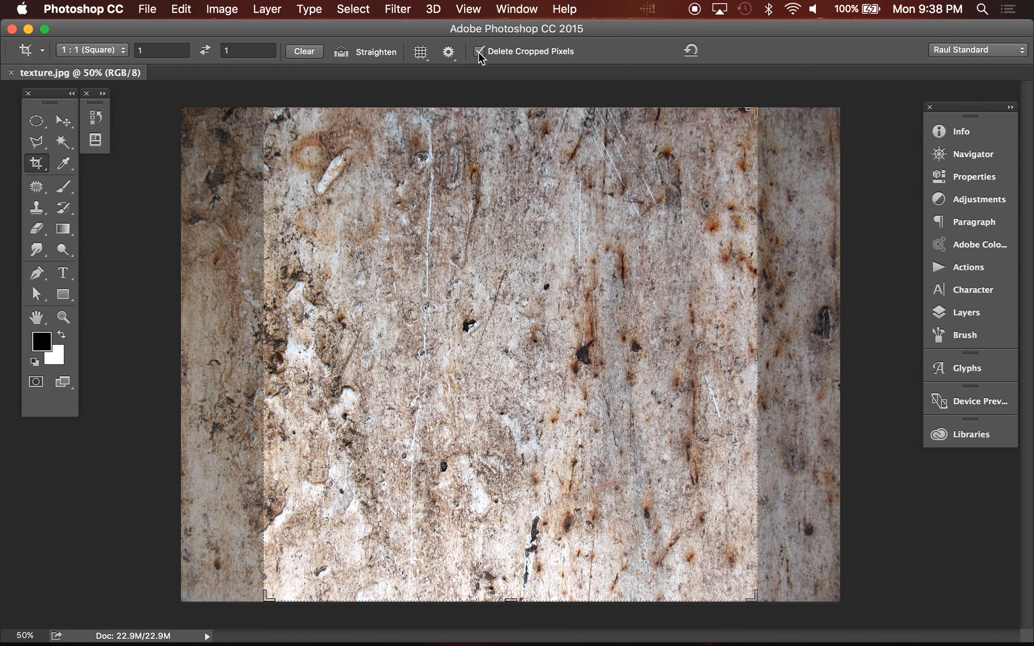
click(98, 51)
scroll(98, 51, up, 1)
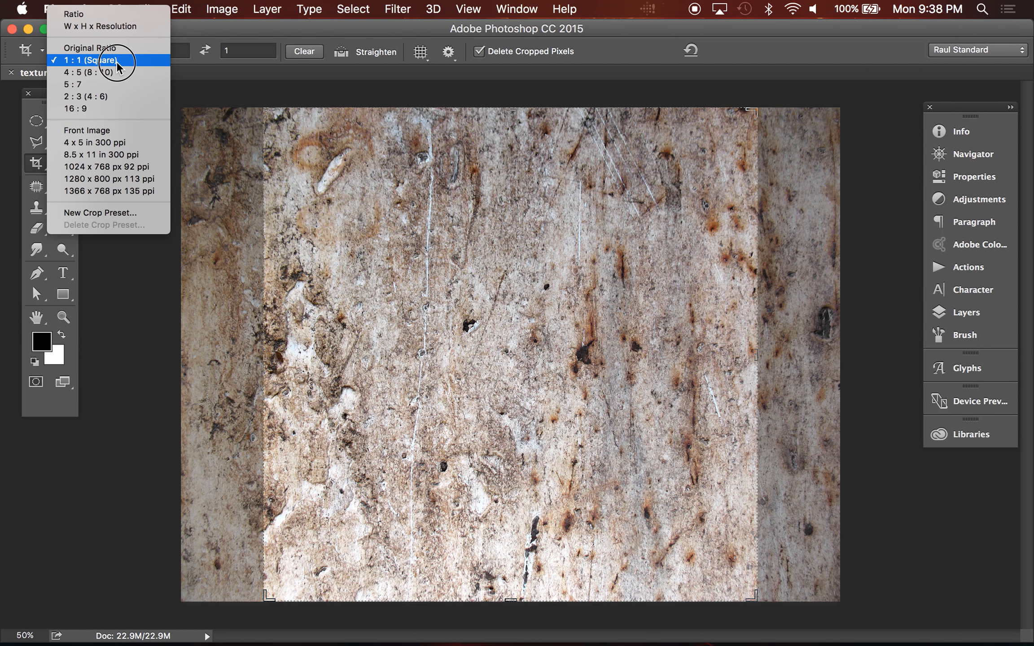
click(117, 62)
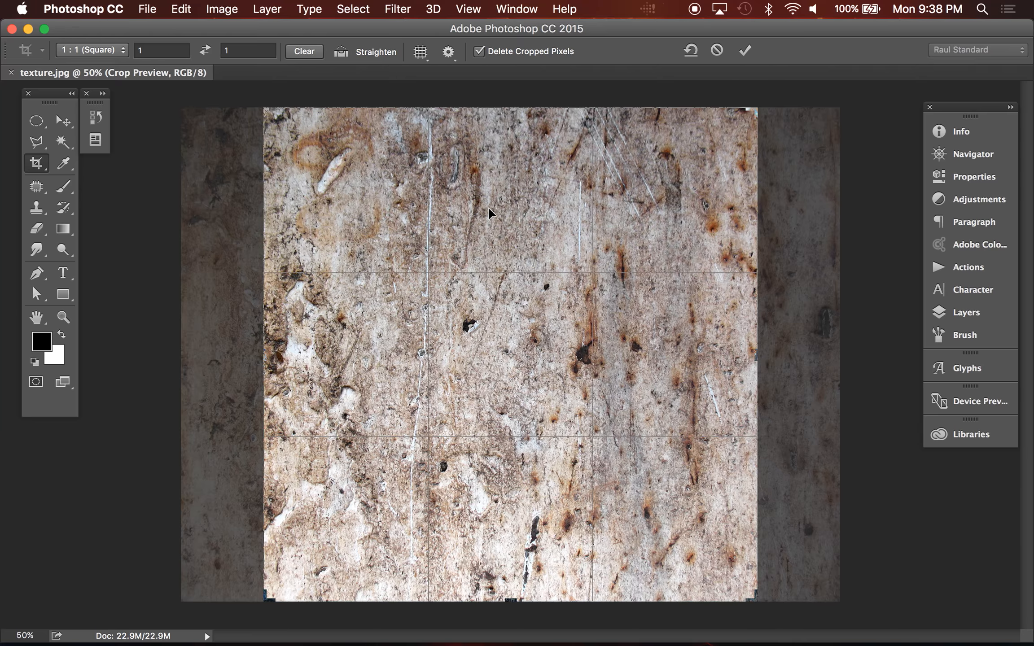
key(Return)
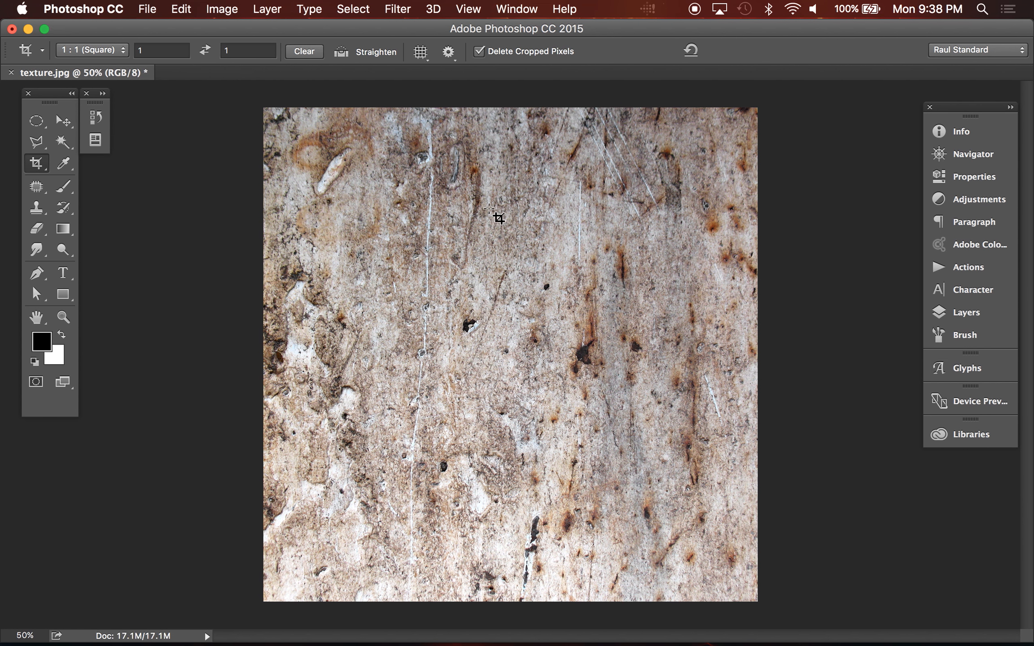
key(v)
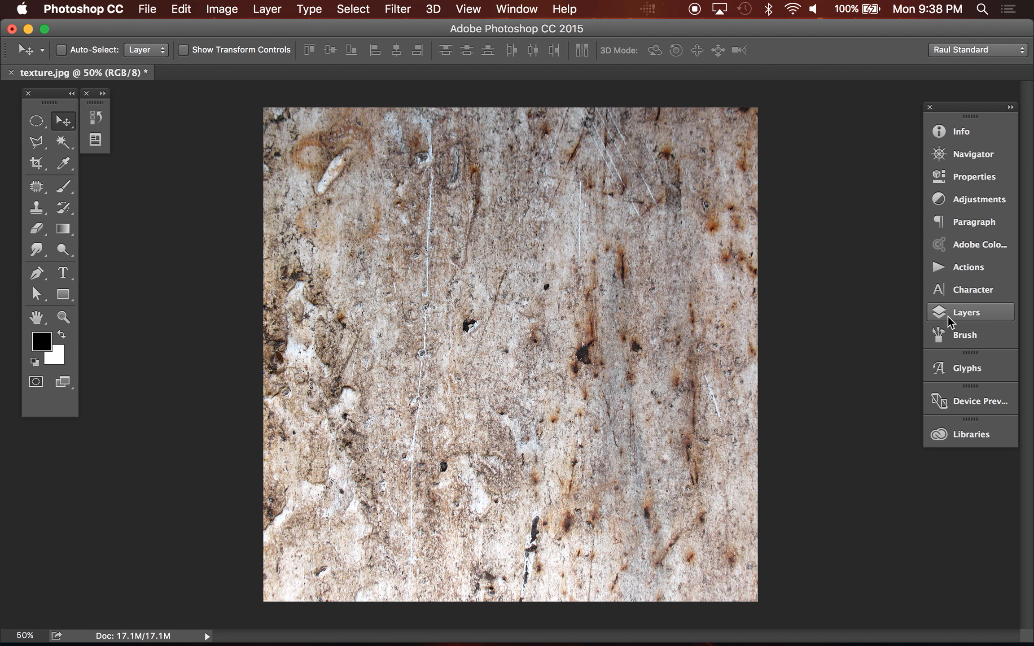
click(967, 316)
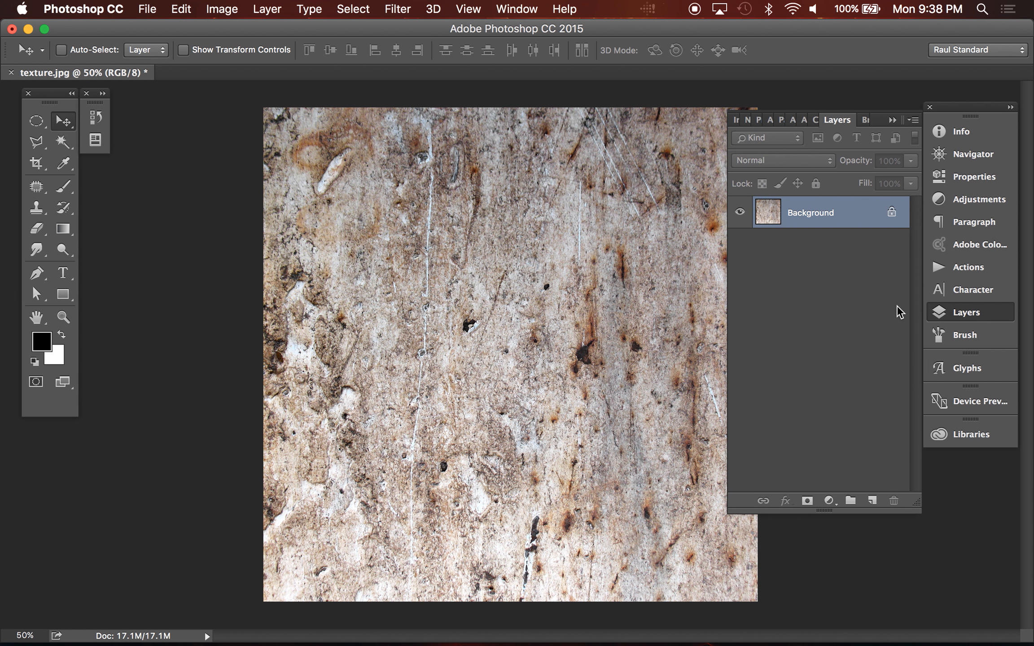
right_click(850, 214)
click(864, 221)
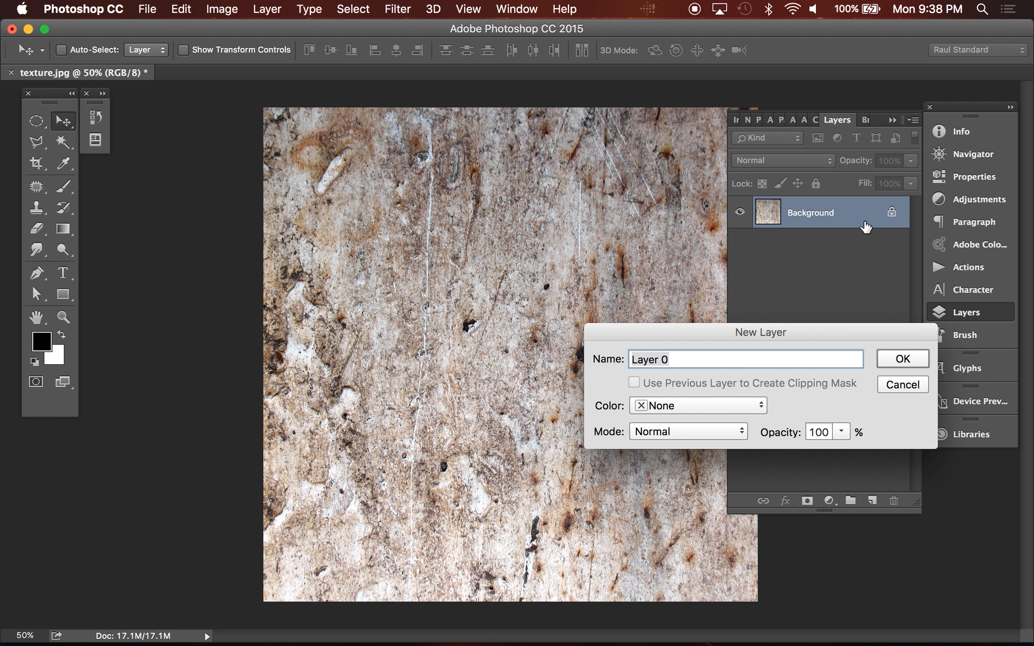
key(Escape)
Convert the locked Background into a regular, editable layer with the default settings
right_click(853, 209)
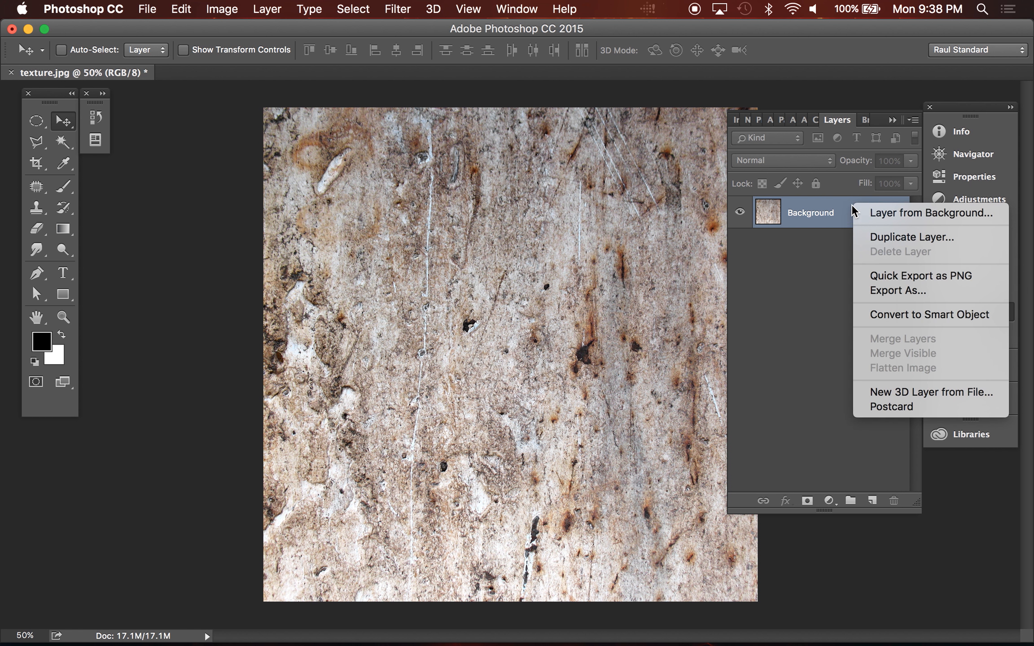
click(895, 215)
click(912, 356)
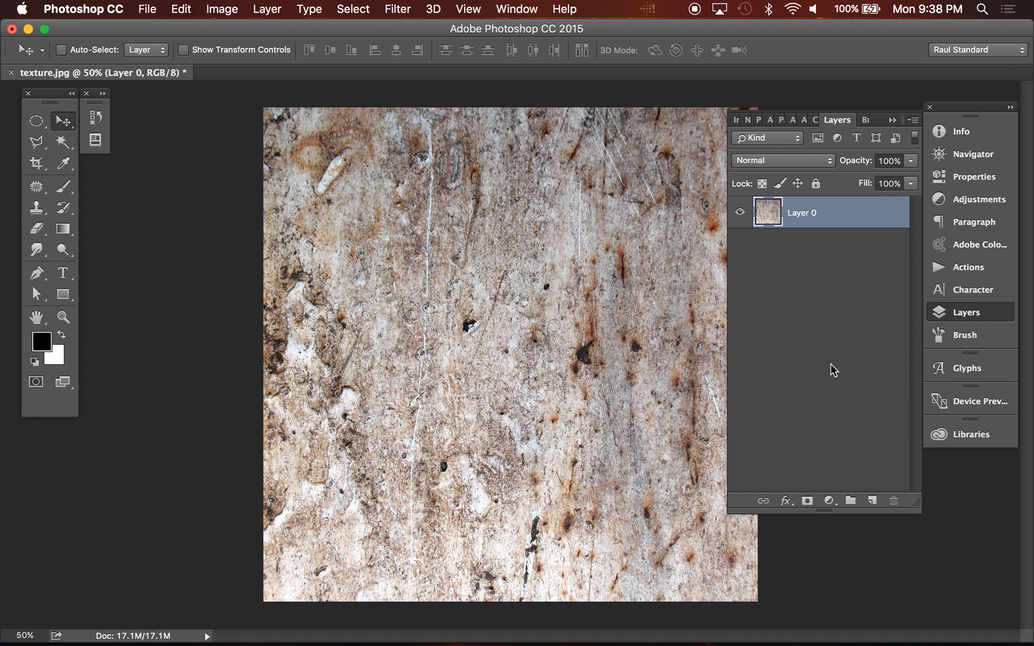
Rename the texture layer as base
click(969, 314)
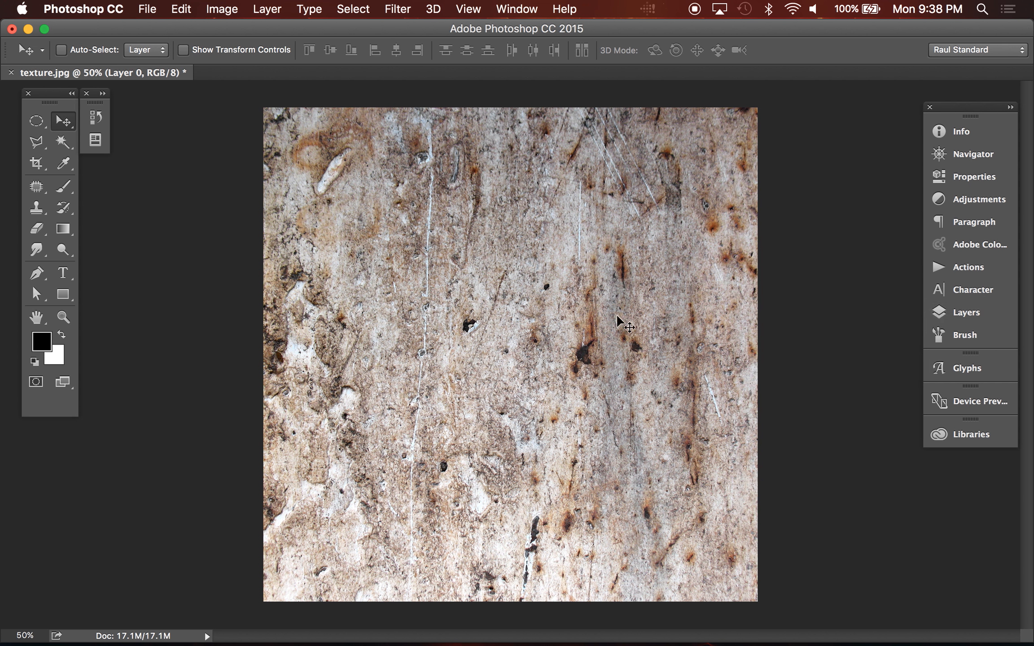
click(960, 316)
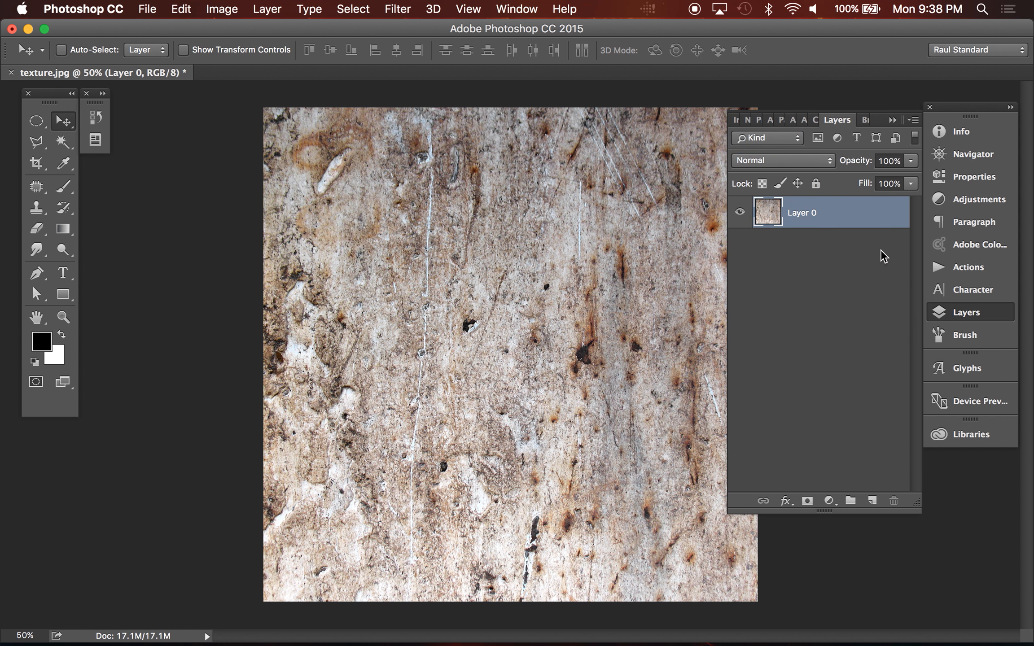
double_click(803, 214)
text(base)
key(Return)
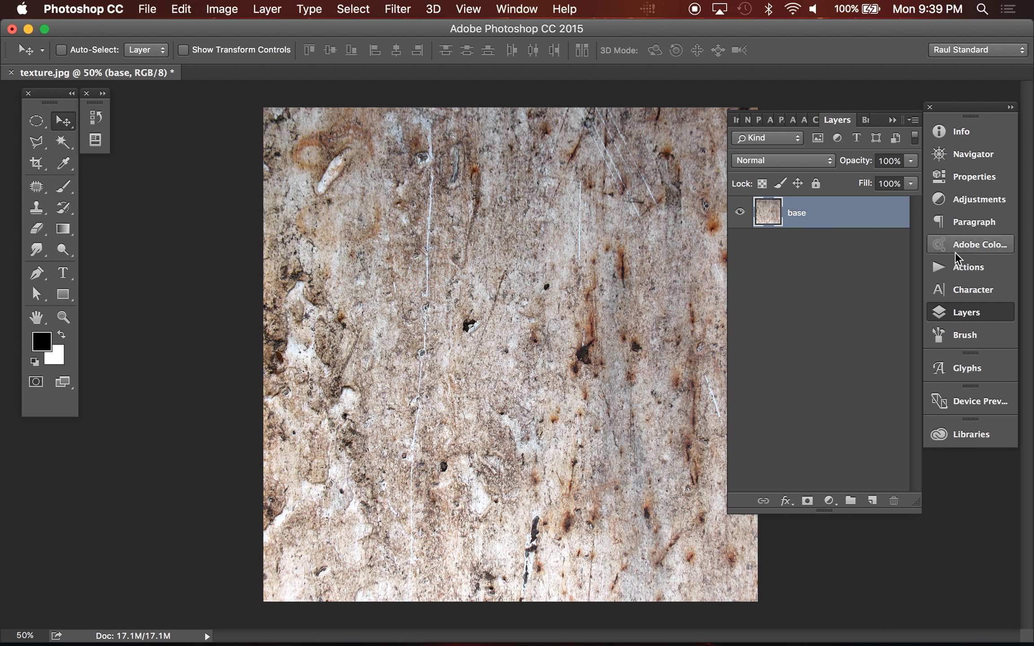
click(972, 317)
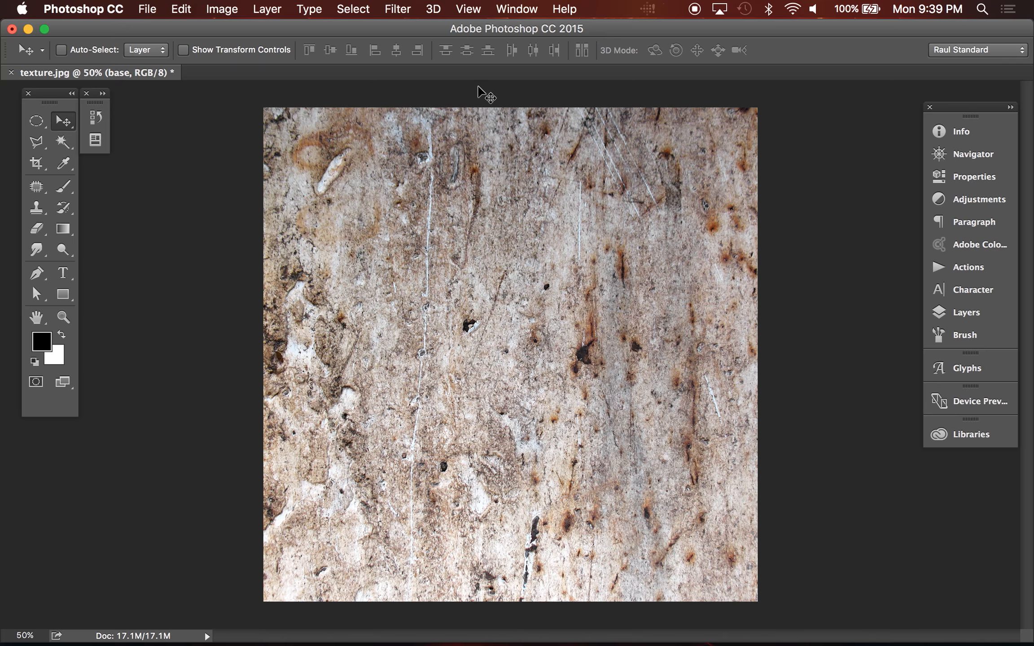
Apply the Spherize distortion to the base layer with the amount at 100% and the mode at Normal
click(399, 10)
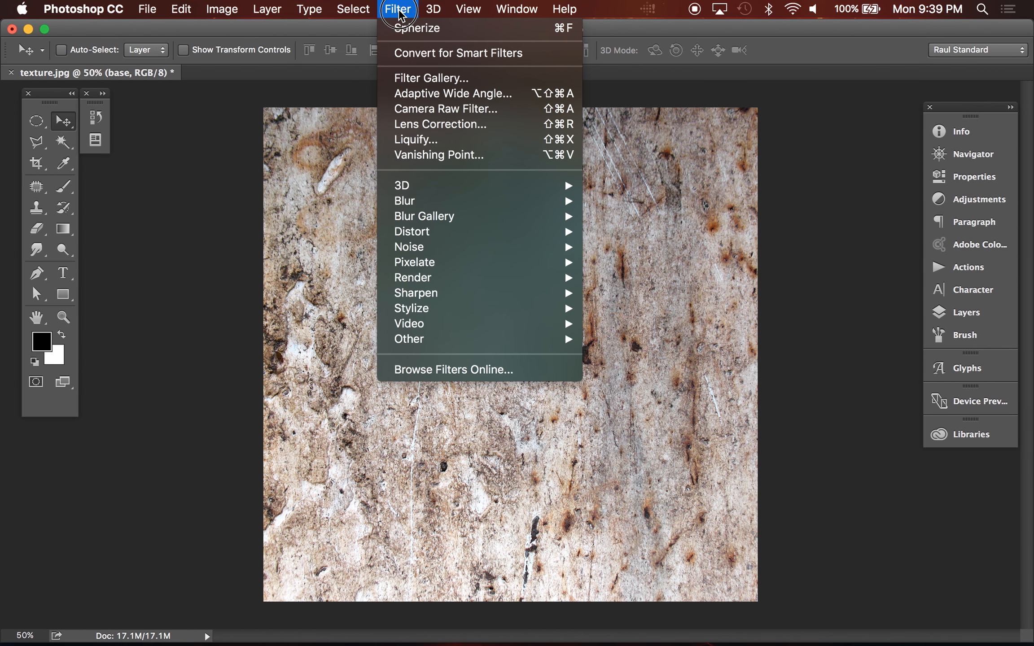
mouse_move(442, 236)
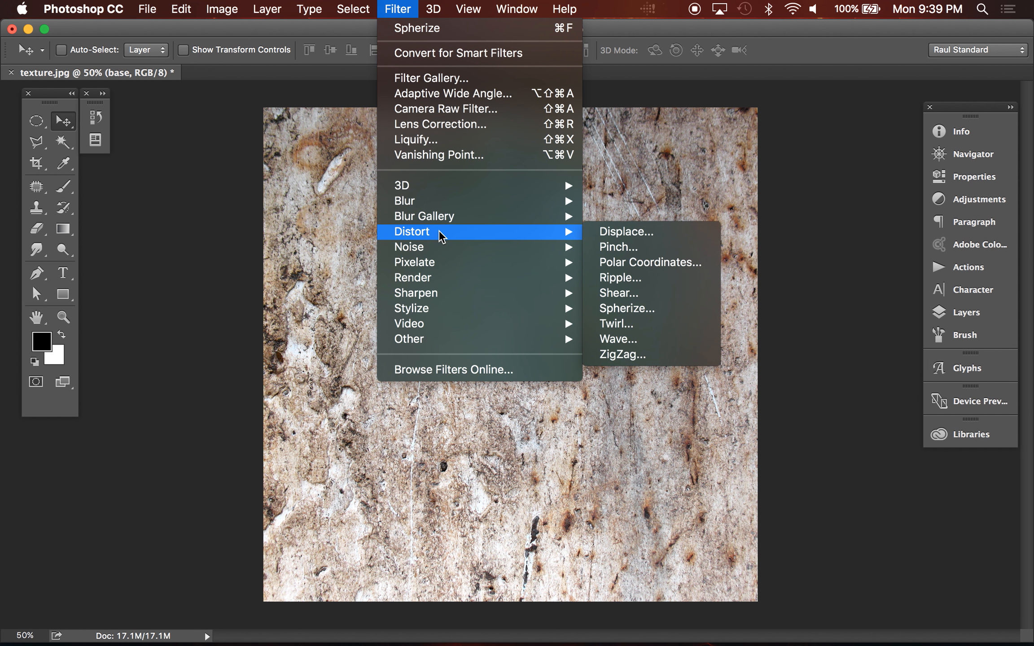
click(629, 310)
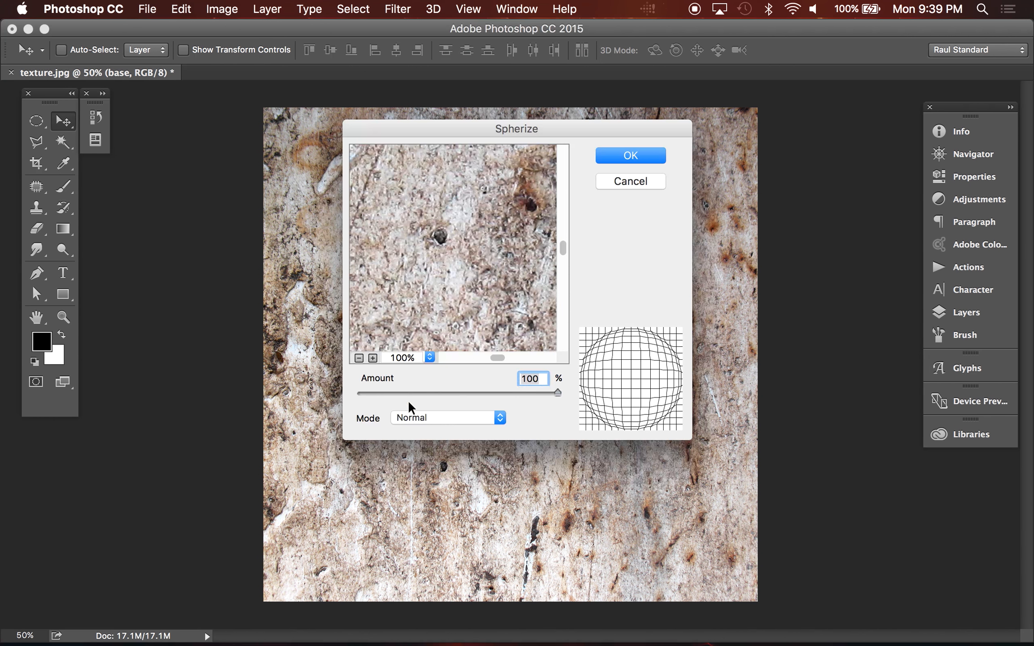
click(358, 358)
click(358, 358)
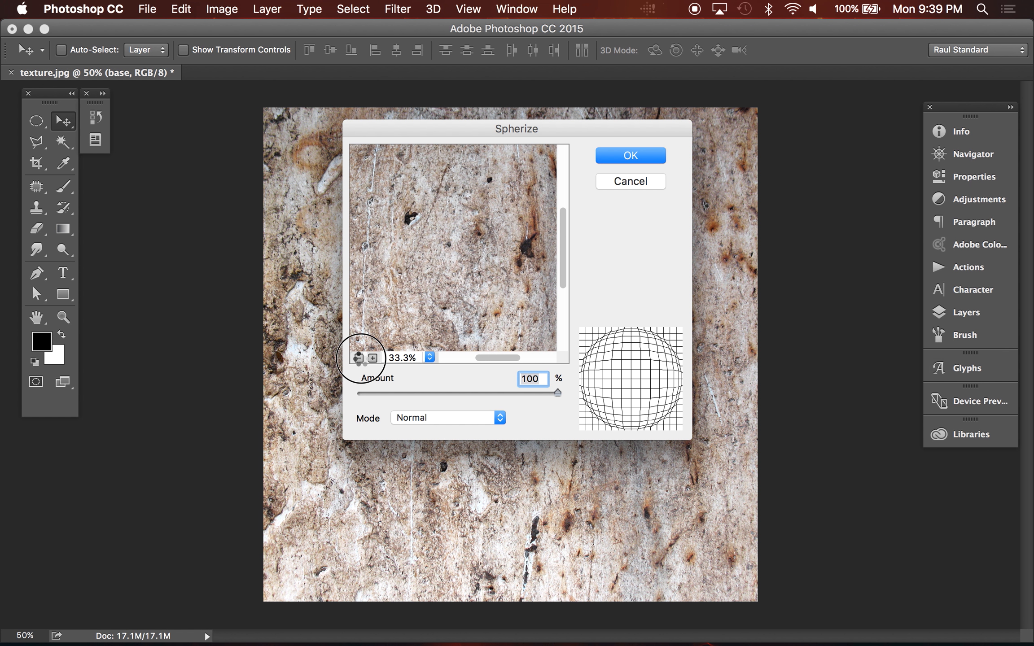
click(359, 357)
click(359, 358)
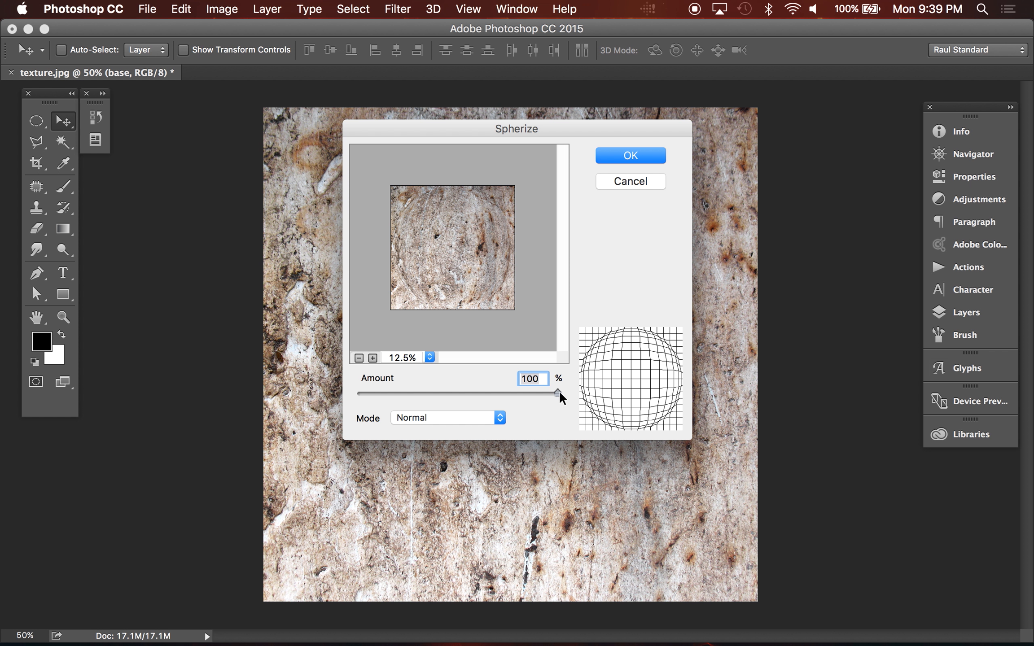
drag(552, 391, 641, 392)
click(633, 156)
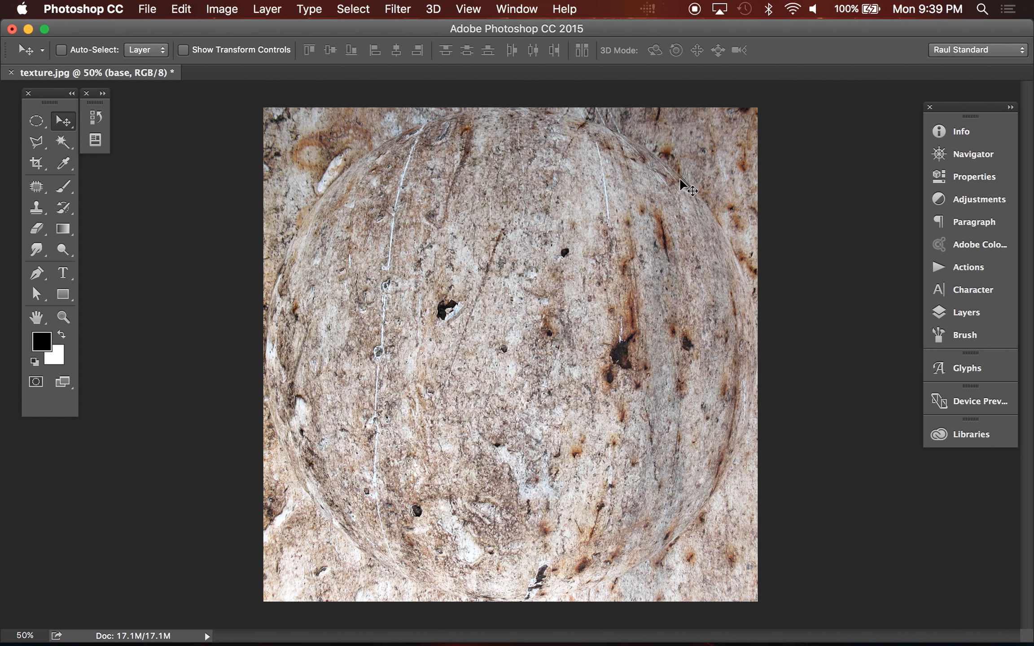
Apply the Spherize filter to the base layer again with the same settings
click(401, 11)
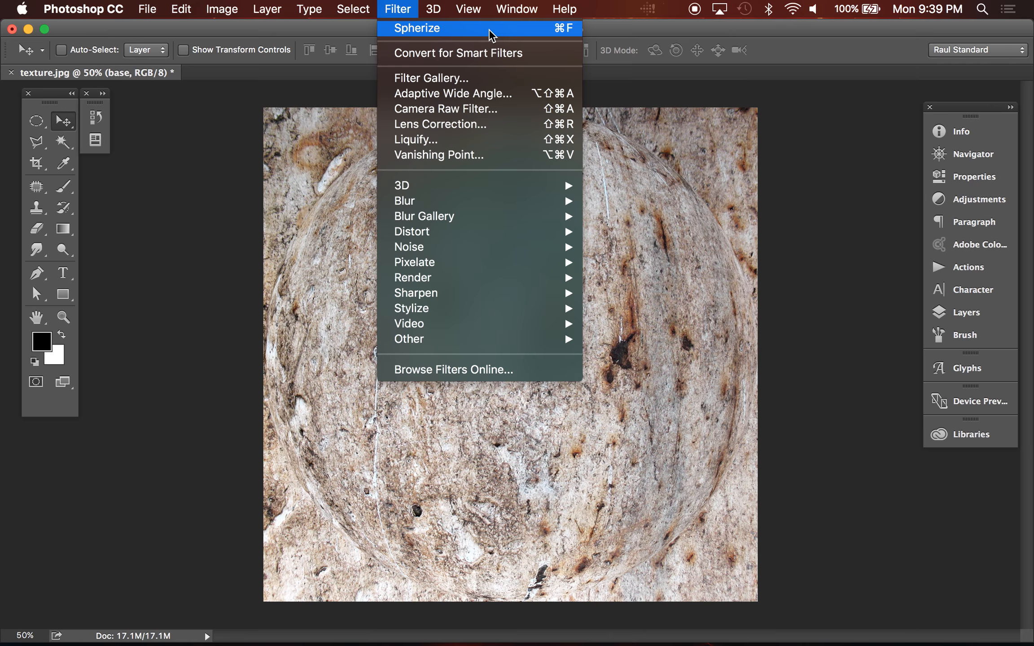
click(462, 31)
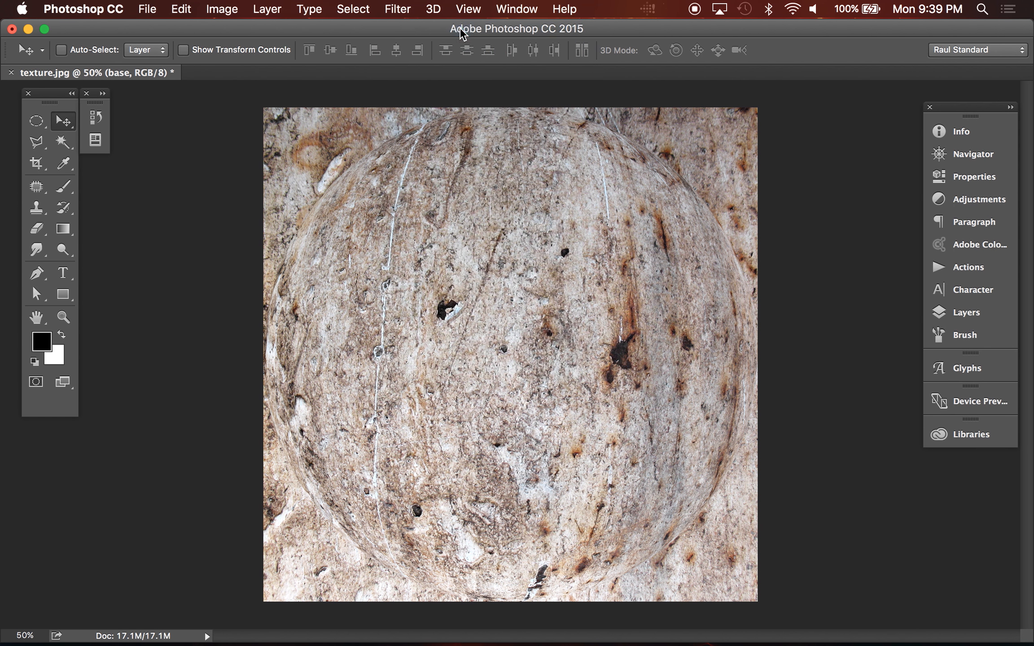
key(super+f)
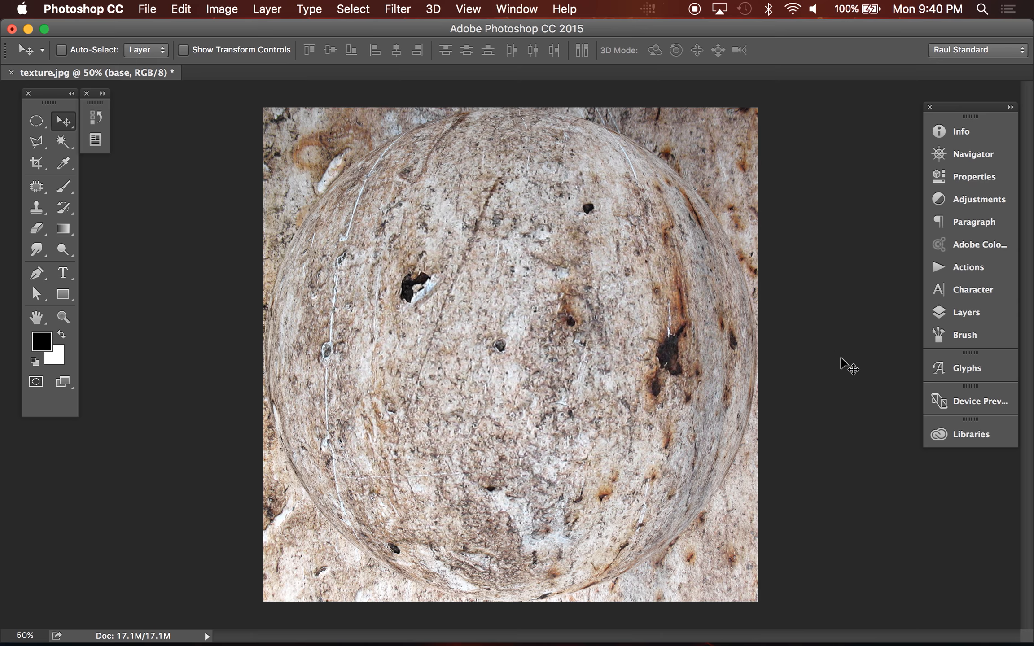
Check whether snapping is enabled and which Snap To targets are active
click(966, 312)
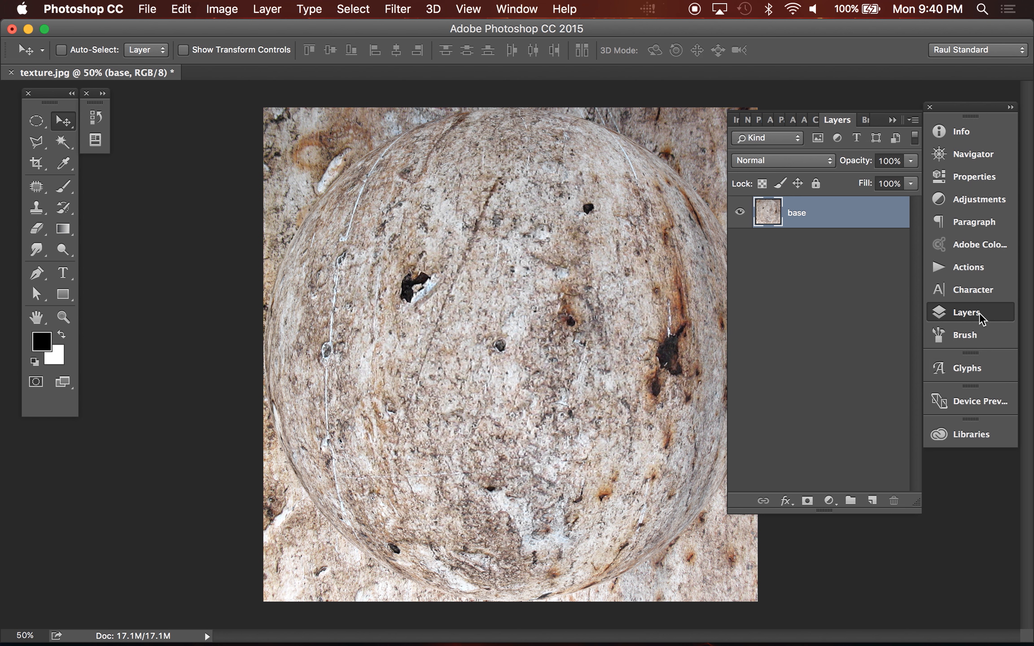
click(979, 319)
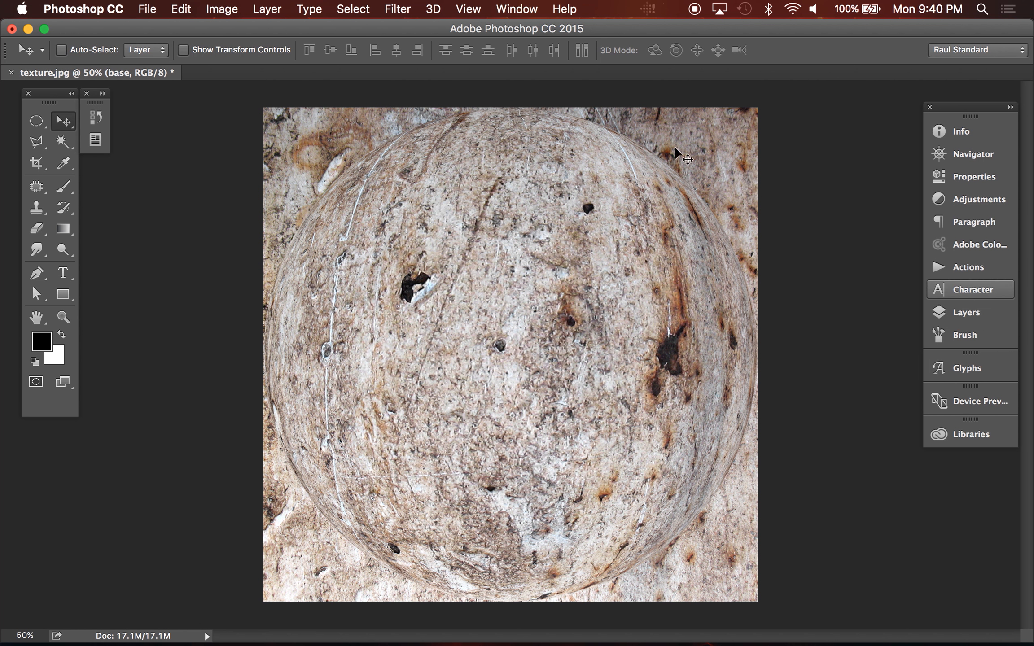
click(471, 11)
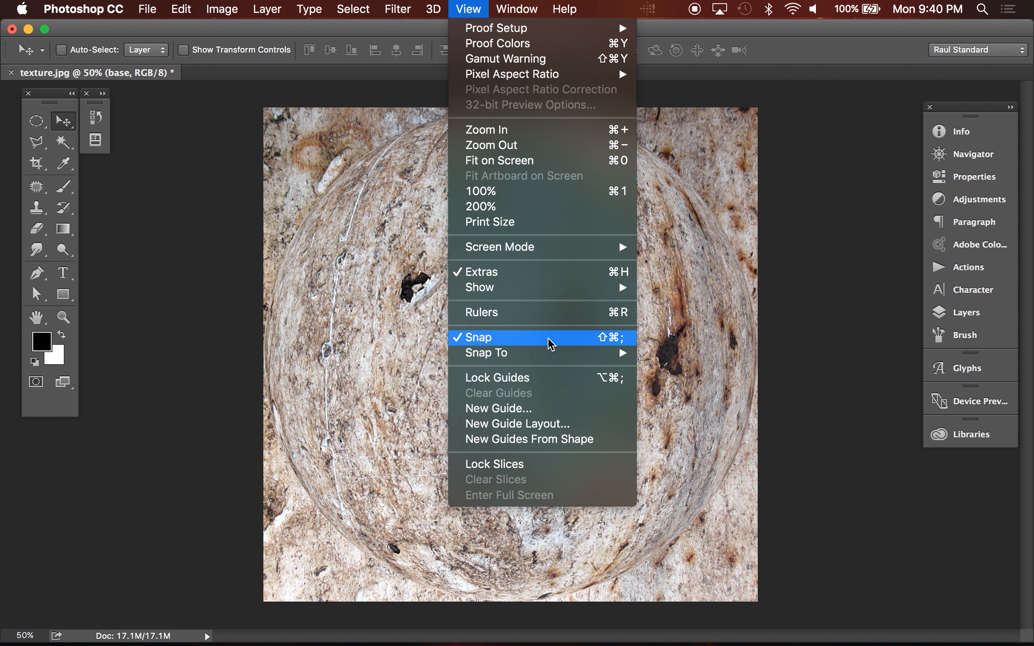
mouse_move(561, 358)
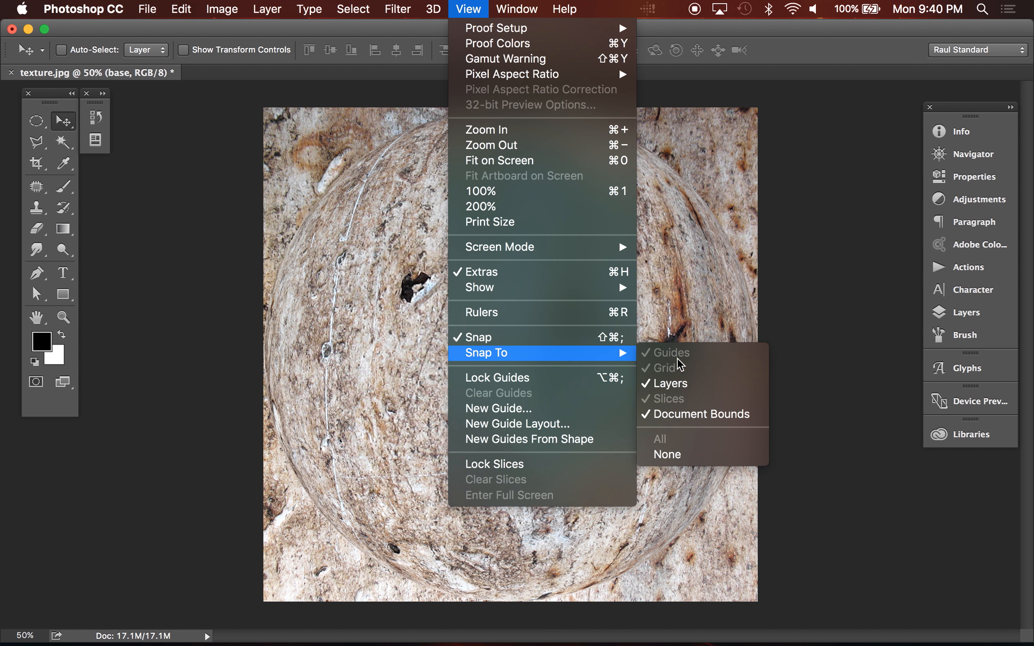
click(378, 361)
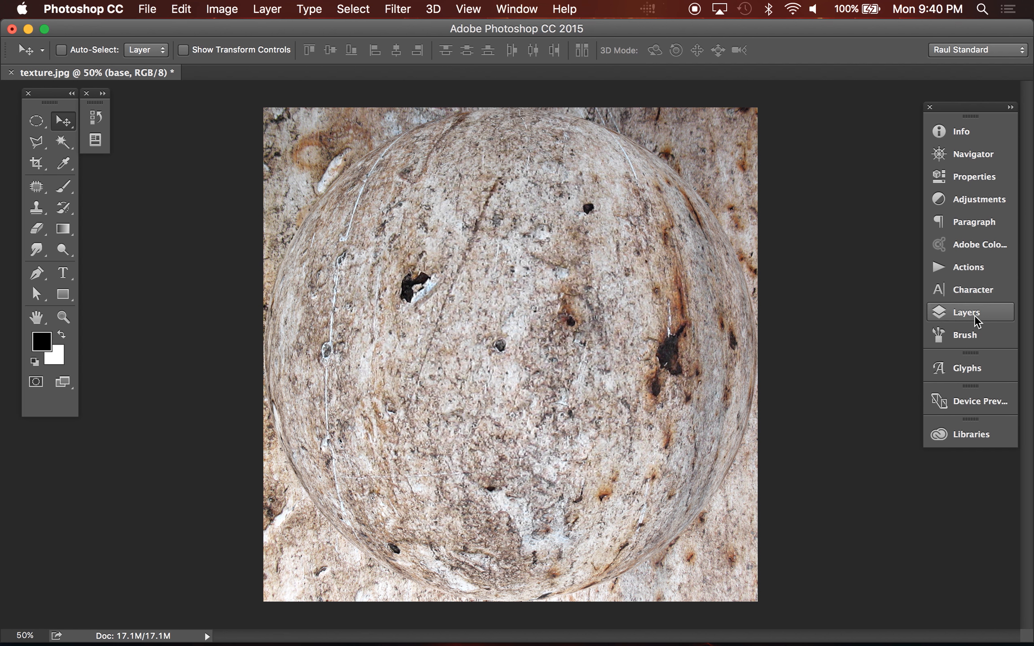
Show the rulers and place a vertical guide through the canvas centre at X 1224 px
click(470, 8)
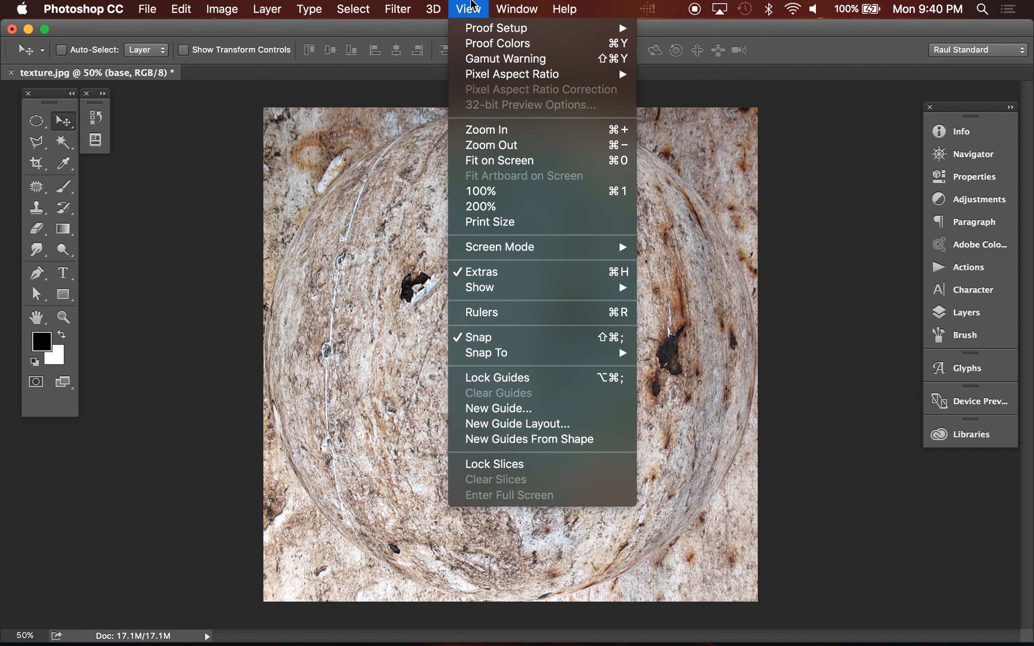
click(521, 314)
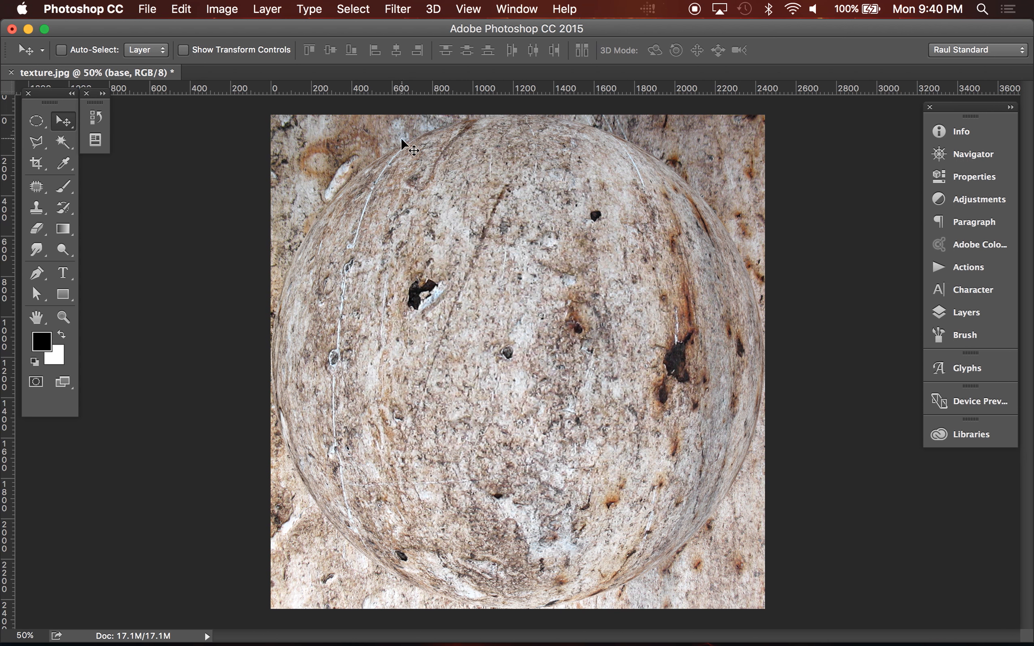
click(965, 312)
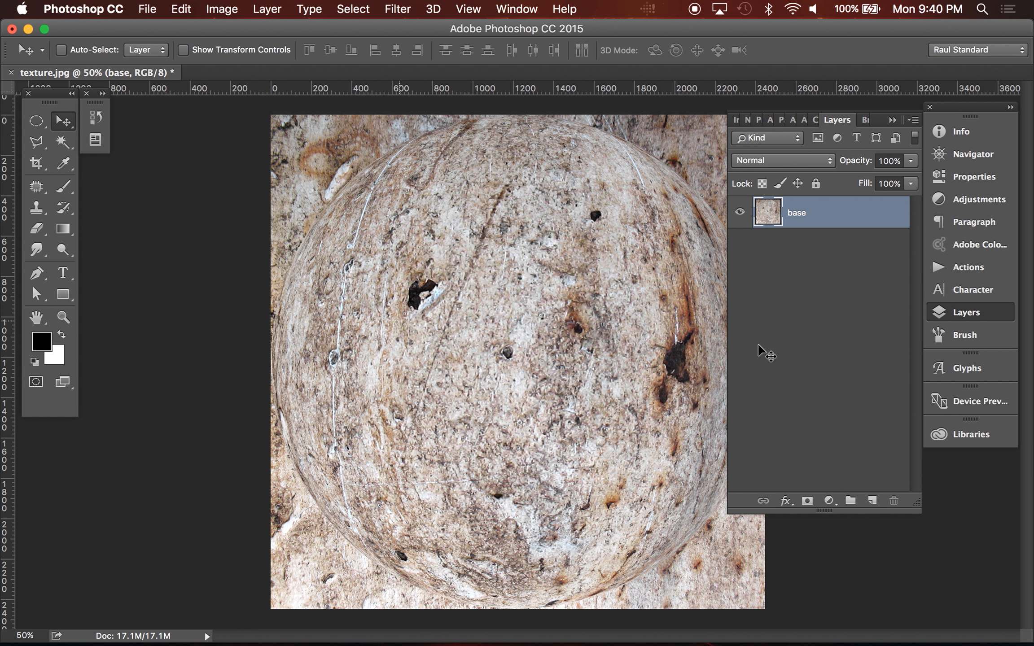
click(958, 314)
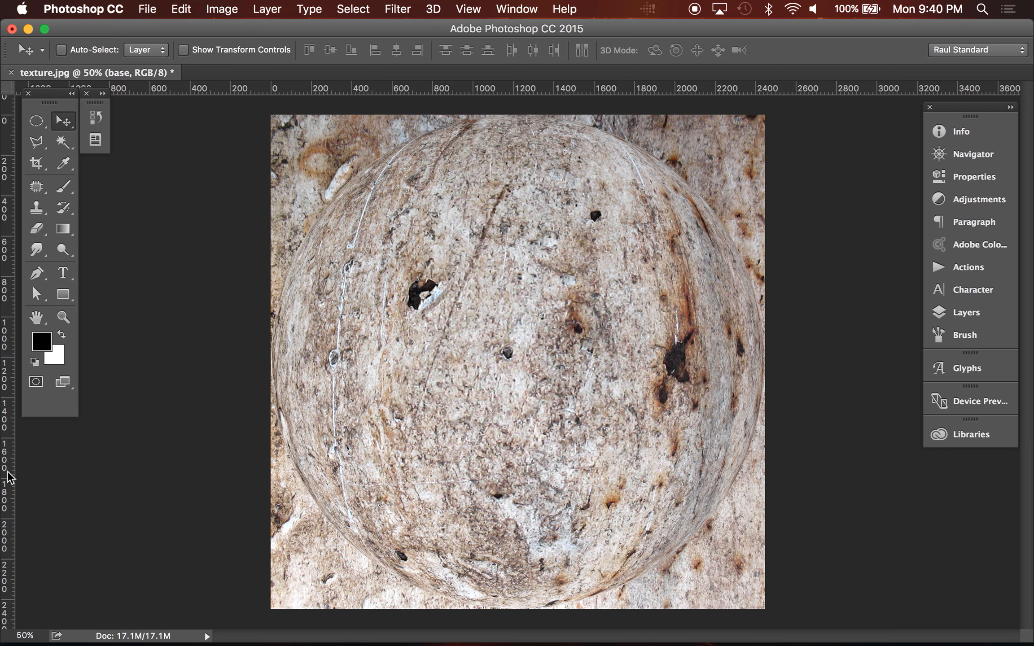
drag(9, 460, 152, 418)
drag(278, 366, 516, 355)
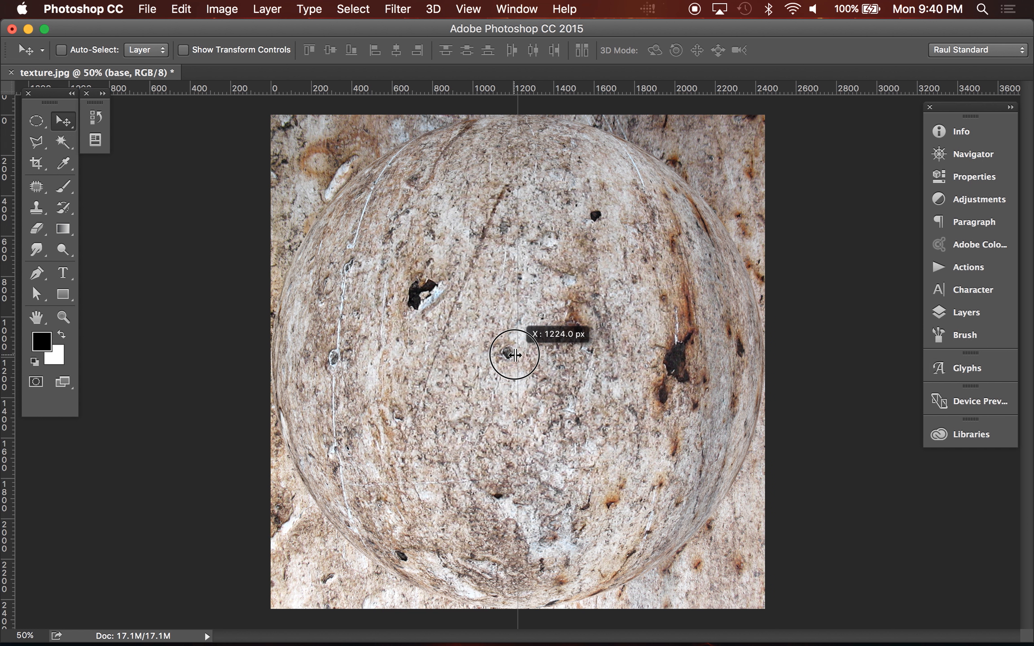
drag(514, 355, 516, 355)
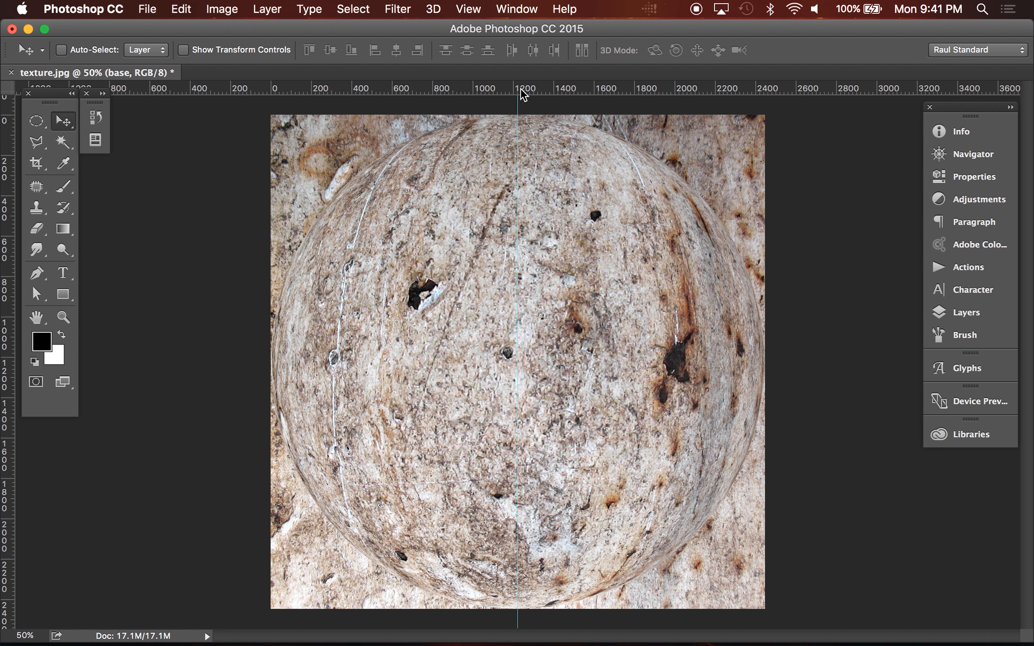
Add a horizontal guide through the canvas centre and a vertical guide along the canvas's right edge
drag(521, 88, 502, 362)
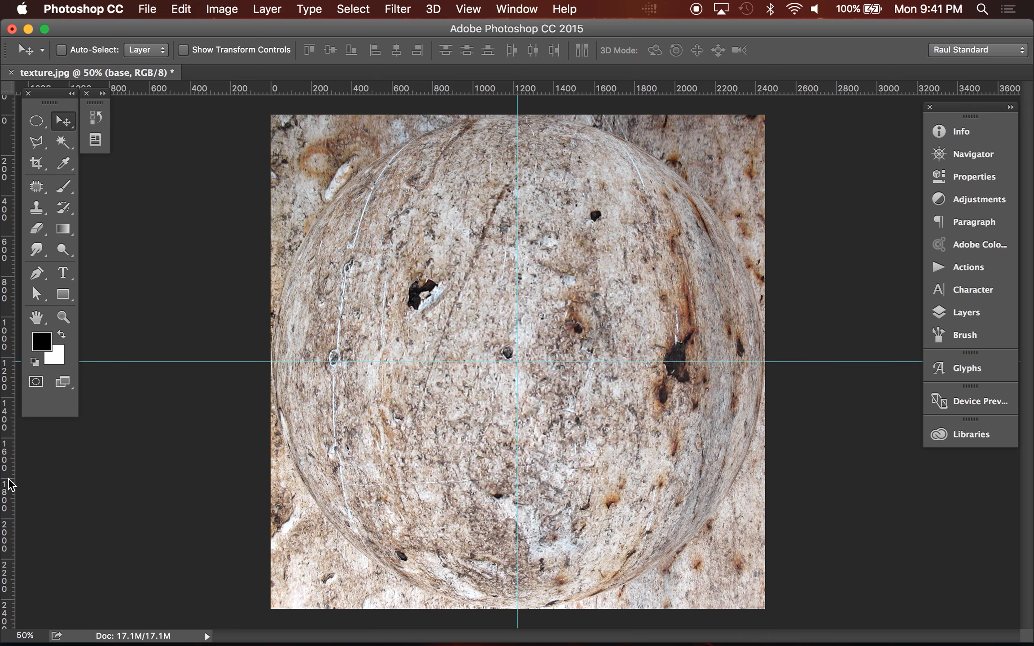
drag(9, 485, 764, 449)
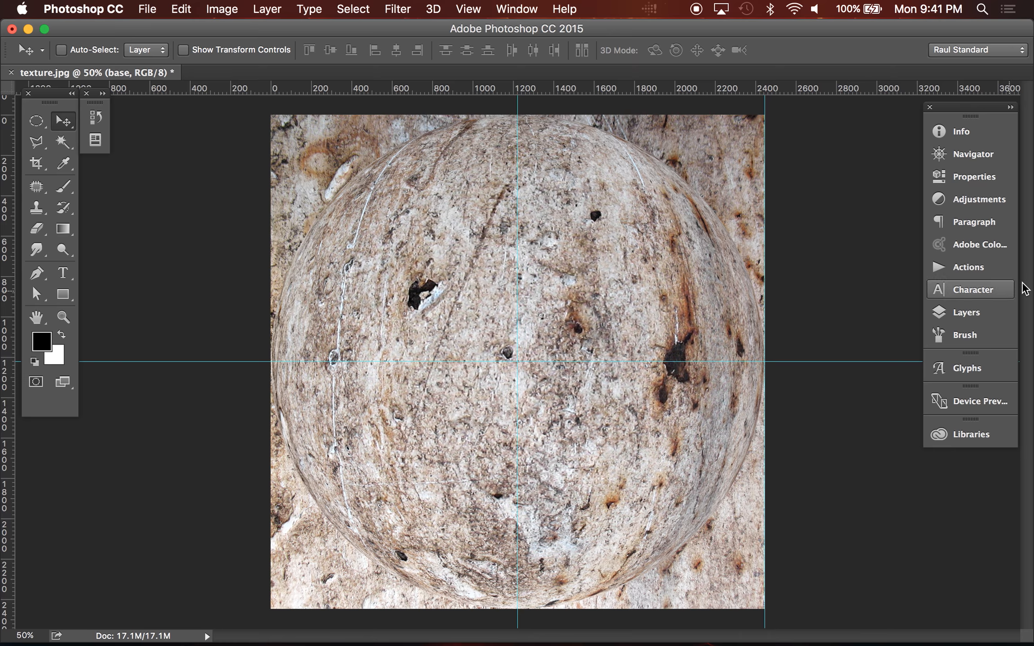
click(977, 314)
click(978, 315)
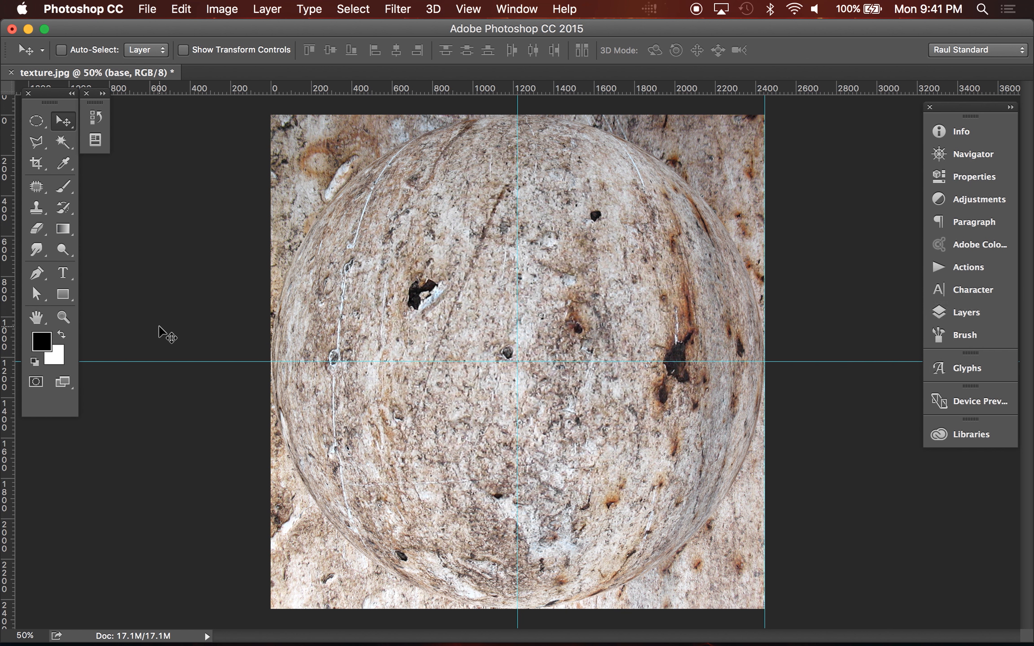
drag(43, 128, 124, 132)
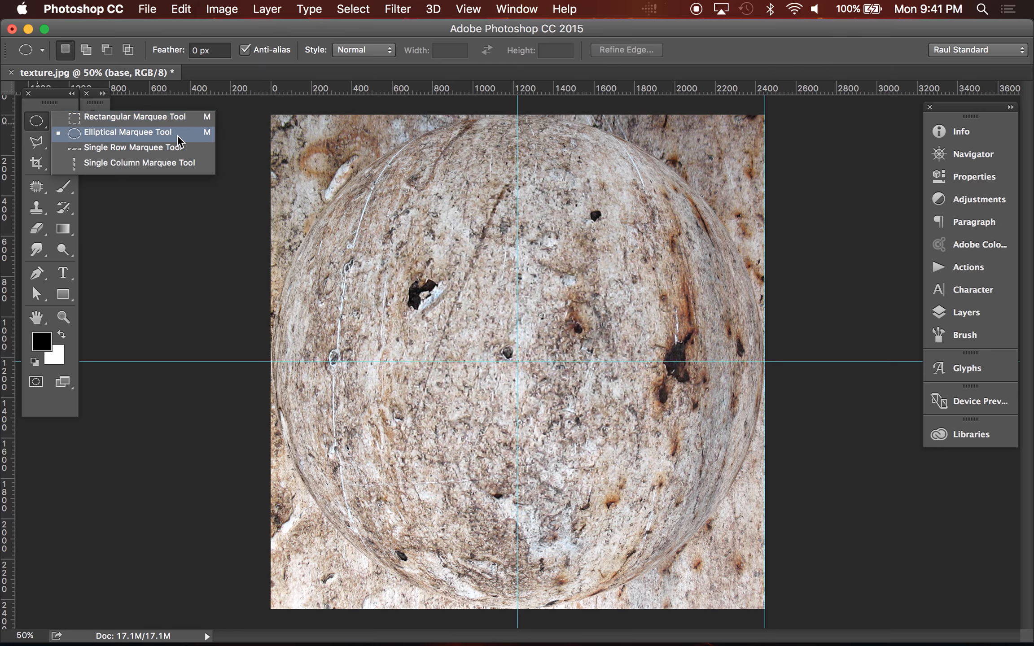
click(128, 117)
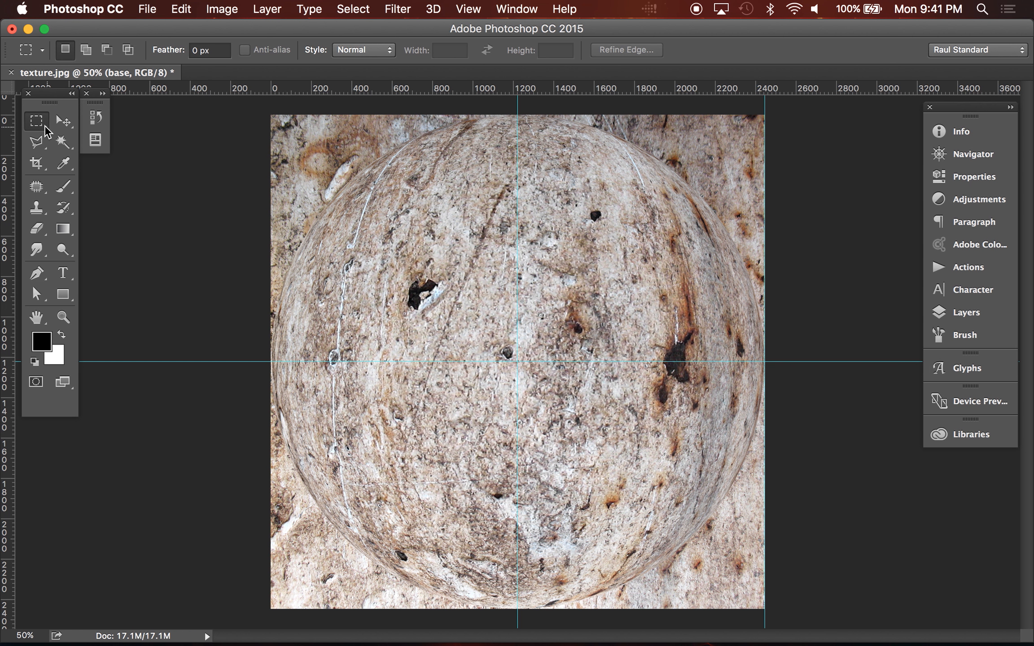
drag(37, 126, 105, 133)
key(shift+m)
mouse_move(46, 127)
mouse_down()
mouse_move(123, 114)
mouse_move(135, 137)
mouse_move(36, 122)
mouse_up()
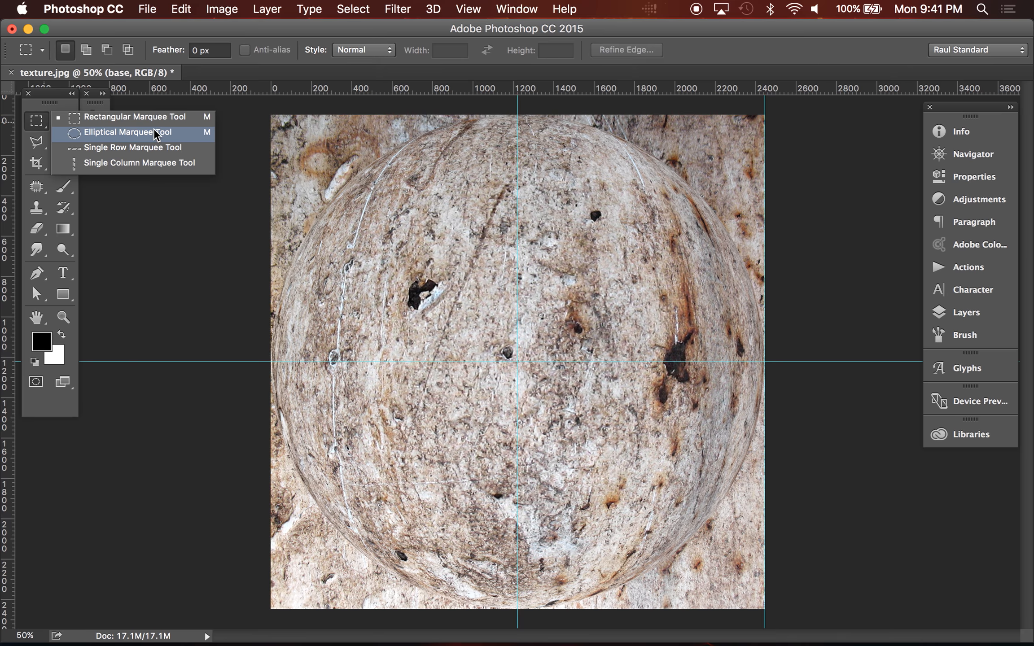
click(36, 122)
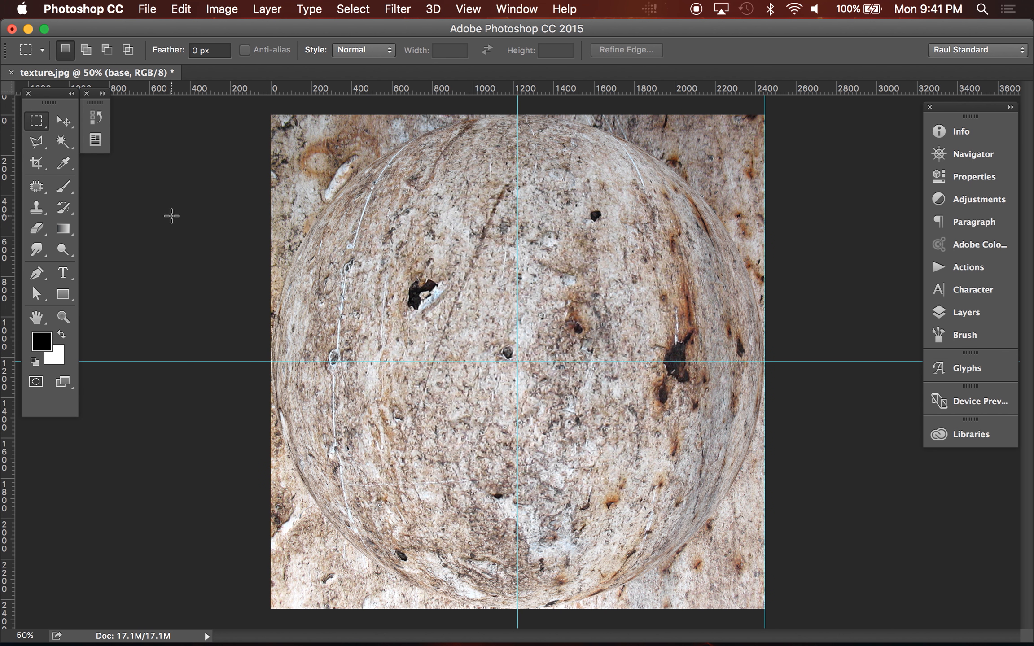
Draw a circular selection with the Elliptical Marquee tool, centred on the guide intersection and 2448 by 2448 px in size
key(shift+m)
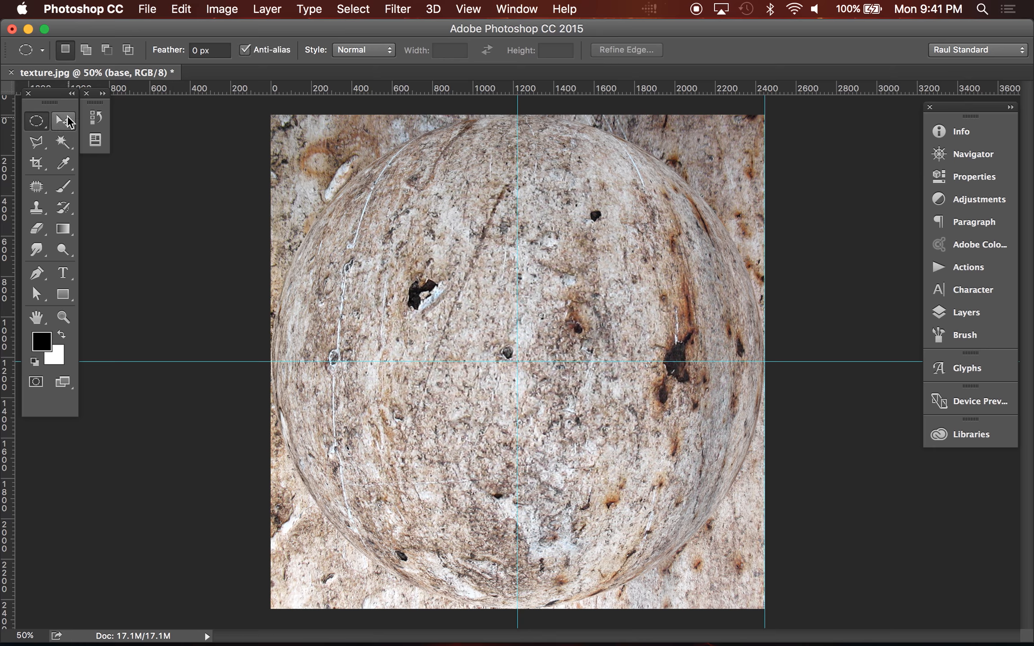
click(39, 127)
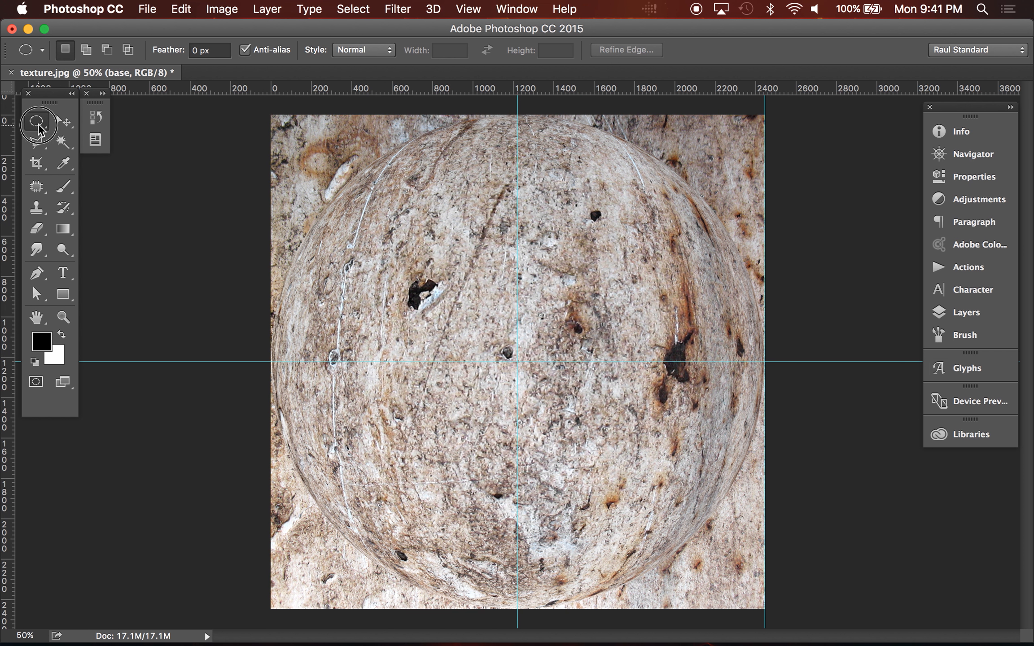
click(39, 126)
click(516, 362)
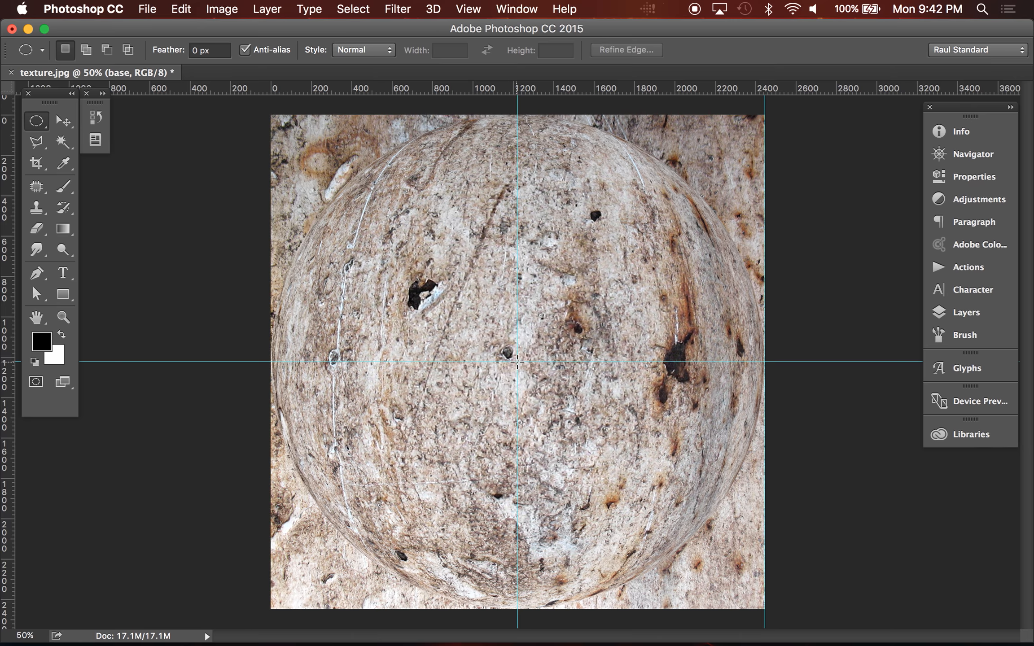
click(517, 365)
drag(517, 365, 766, 608)
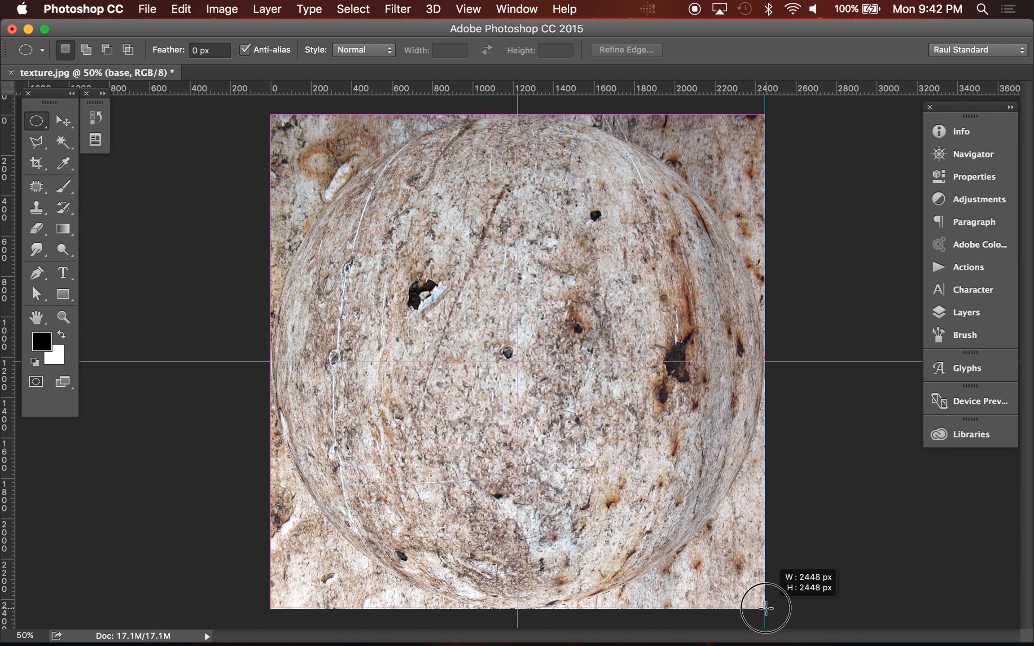
drag(765, 609, 766, 609)
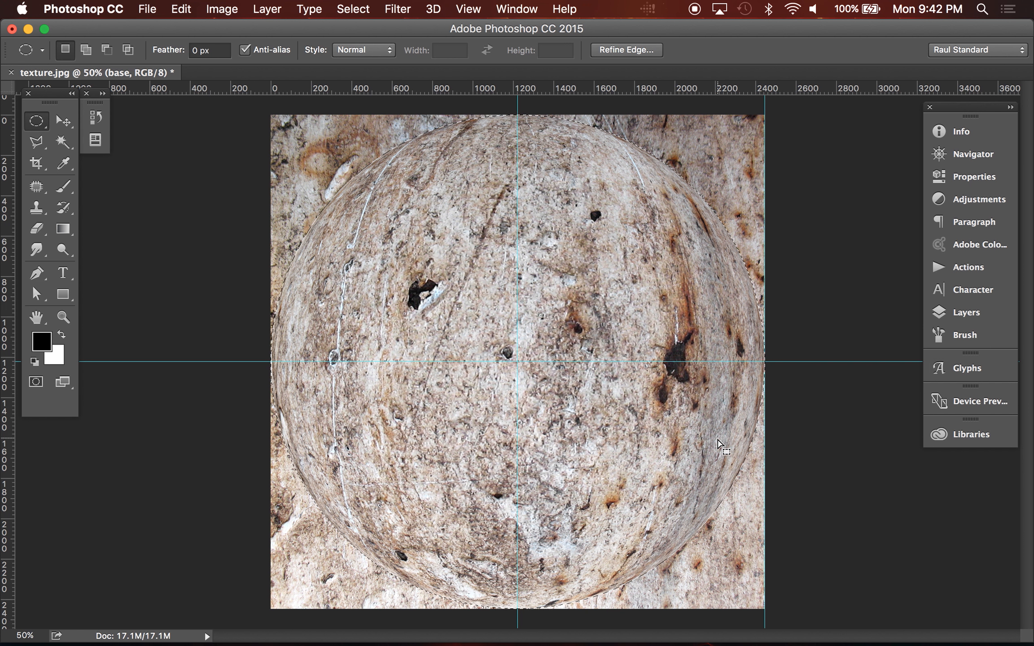
Mask the base layer with the circular selection and hide the guides
click(967, 314)
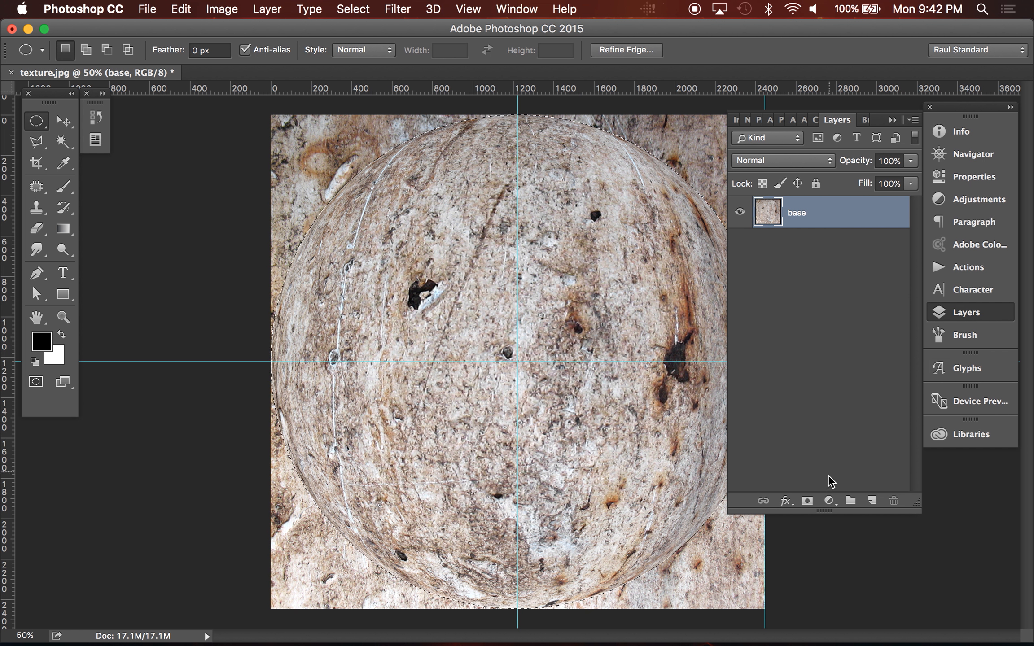
click(807, 502)
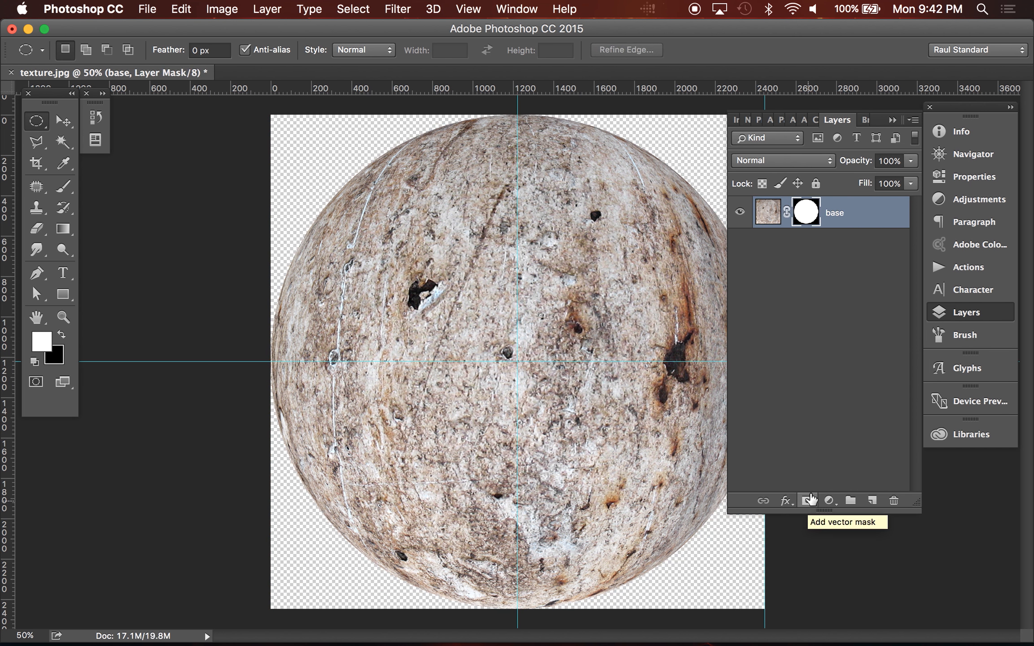
click(959, 316)
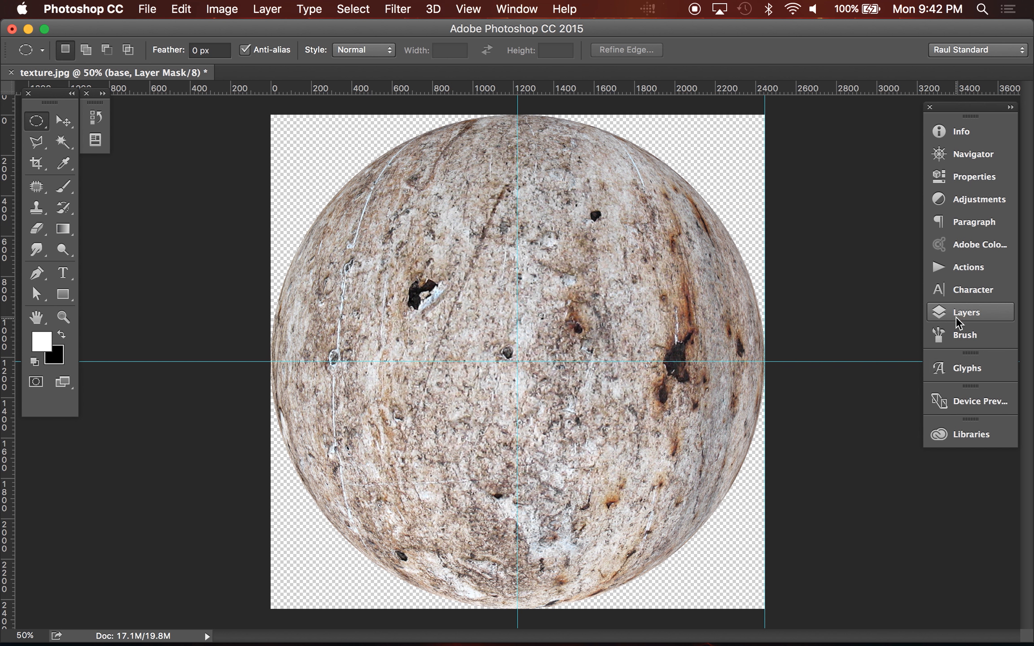
key(super+semicolon)
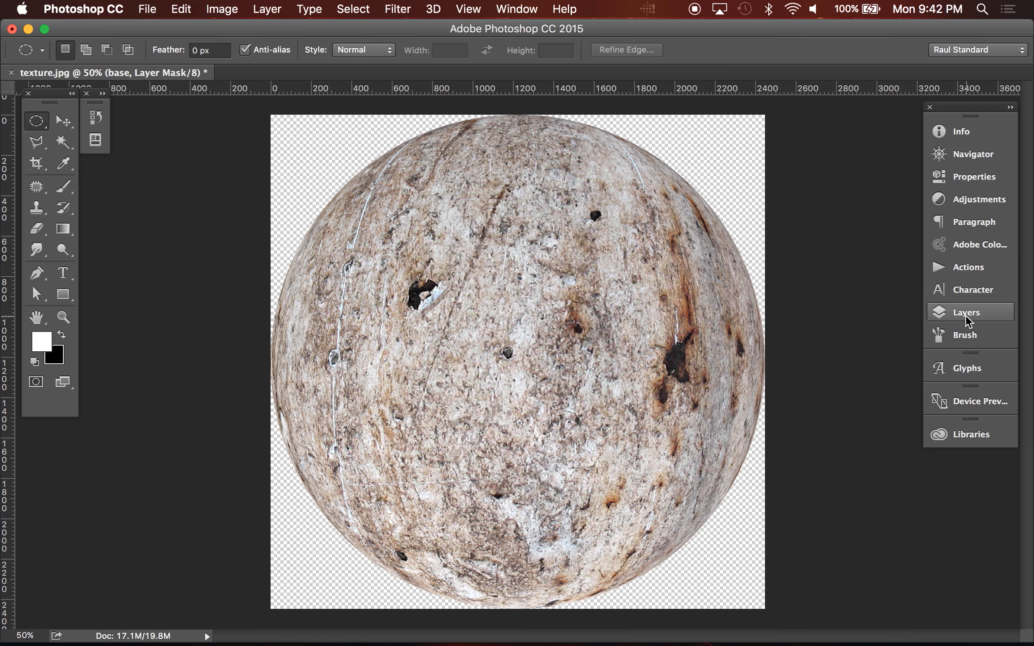
Load the base layer's mask as a selection
click(965, 315)
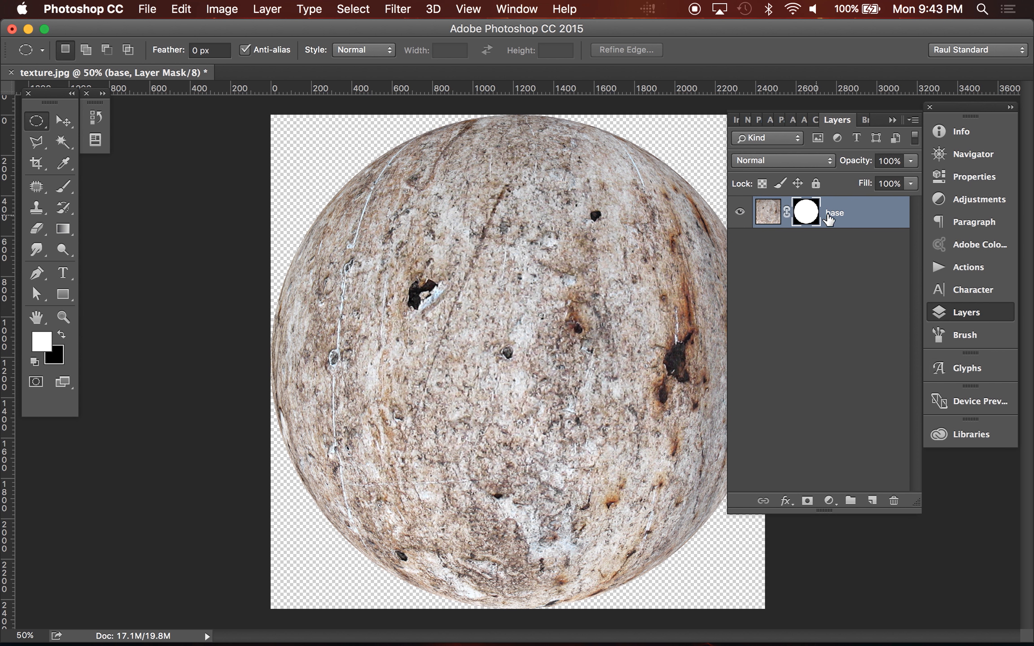
click(869, 219)
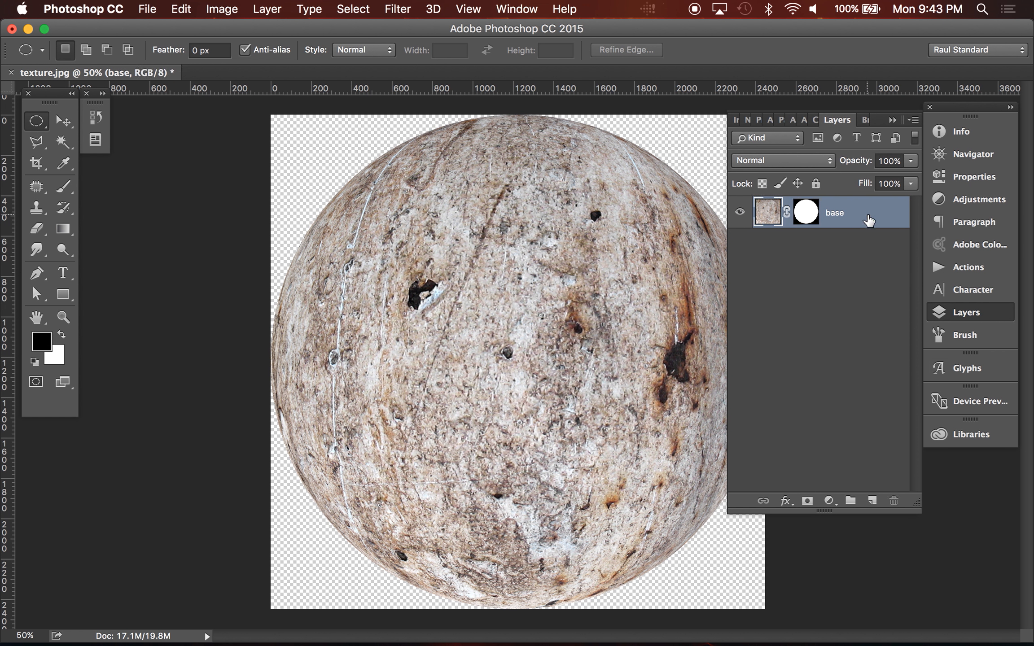
click(808, 220)
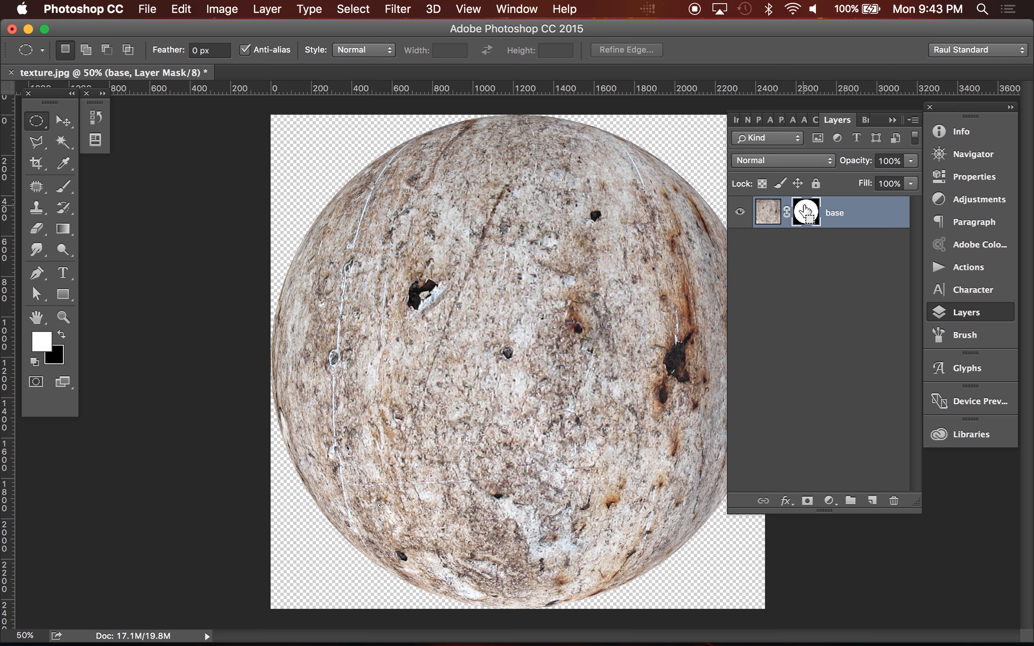
super+click(805, 210)
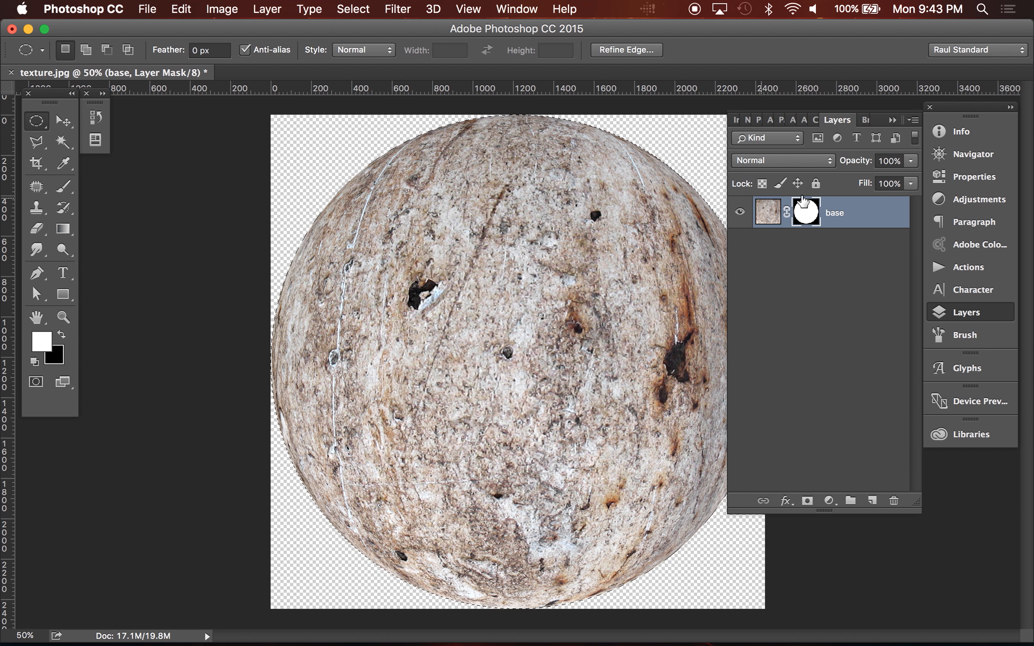
Create a new layer above the base layer and name it atmosphere
click(873, 501)
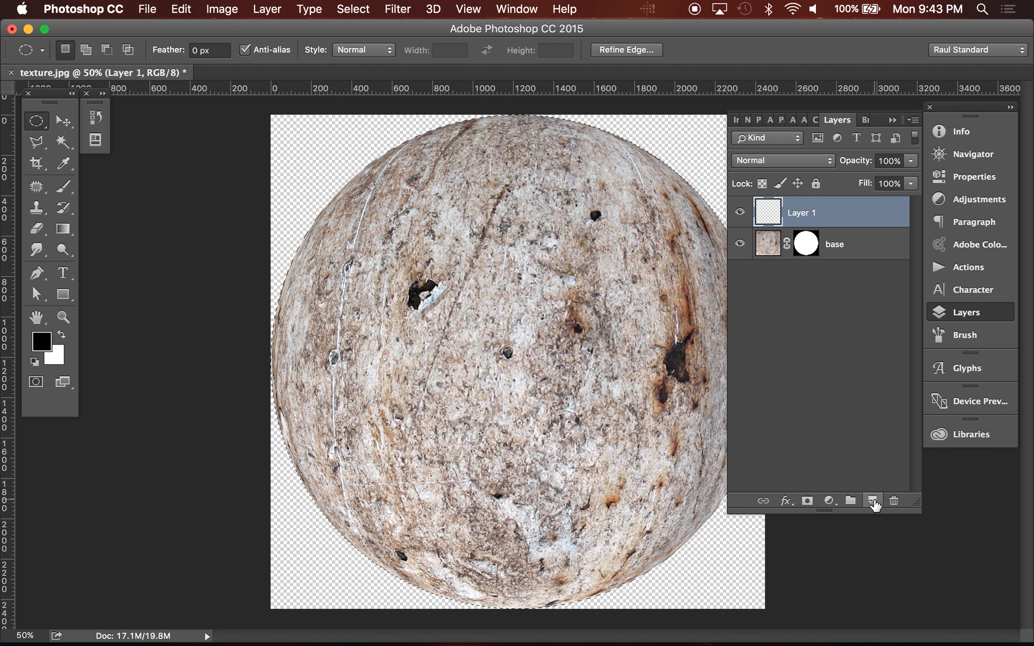
double_click(797, 212)
text(a)
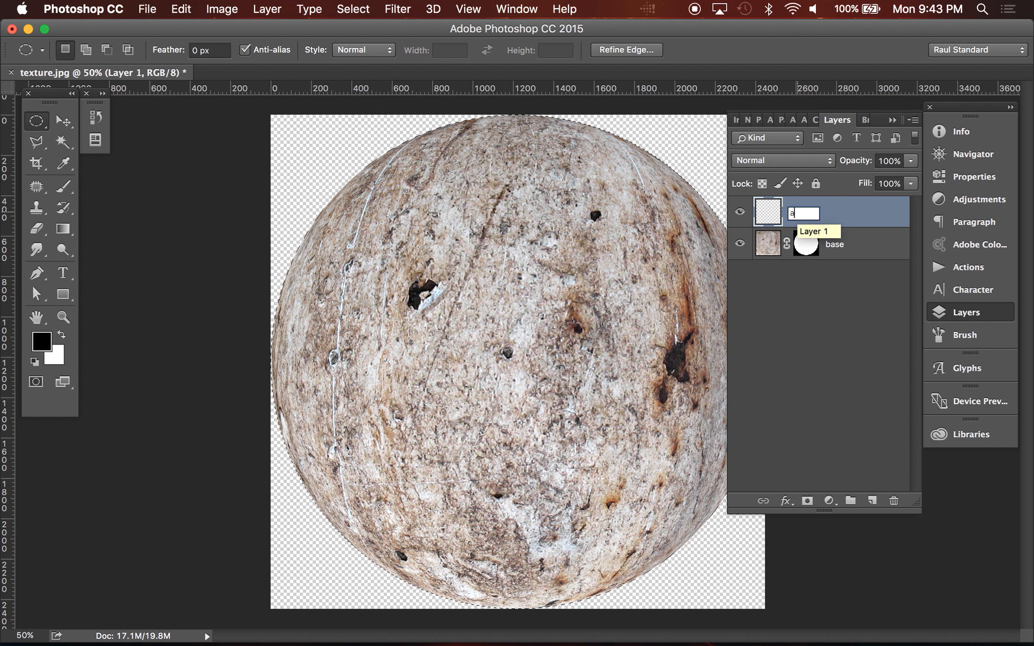
text(tmospher)
key(Return)
double_click(817, 212)
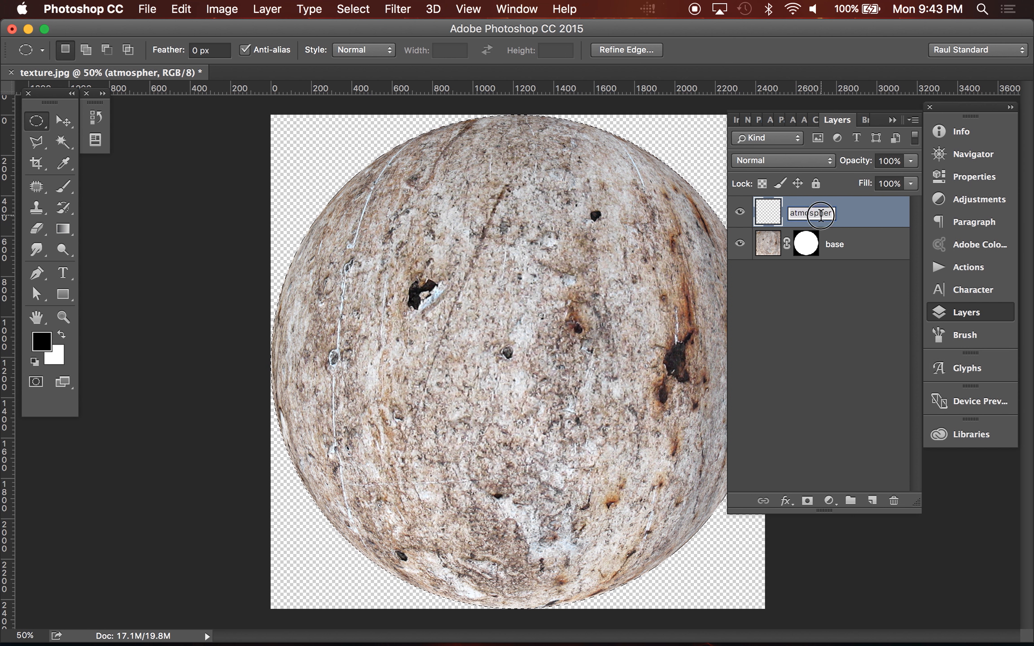
key(Right)
text(e)
key(Return)
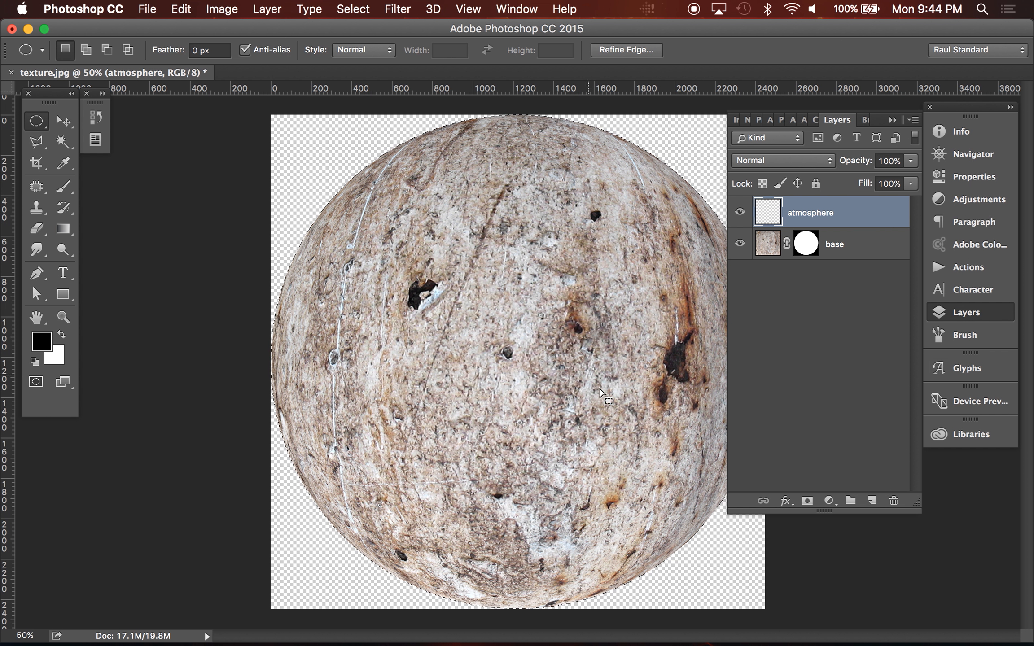
Swap the foreground colour to white and fill the circular selection on the atmosphere layer with the Paint Bucket tool
click(65, 230)
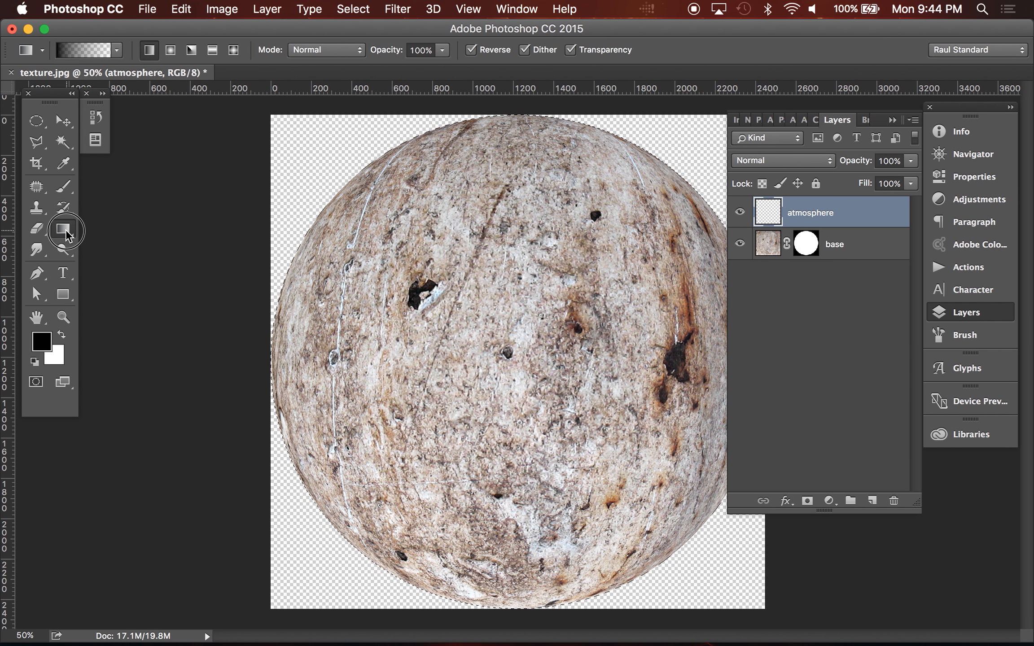
right_click(69, 229)
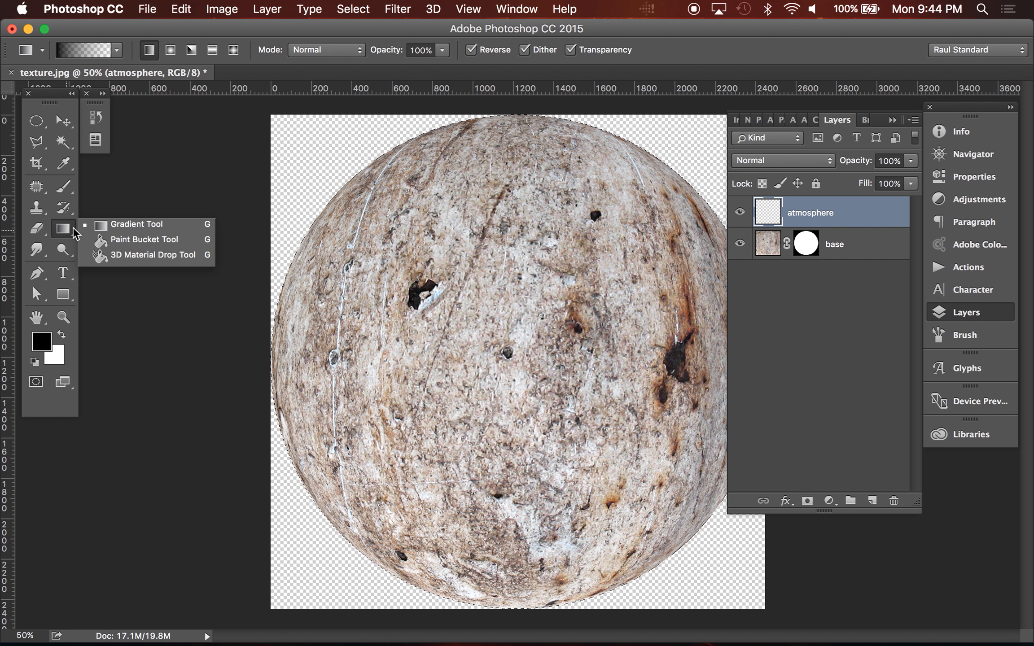
click(155, 240)
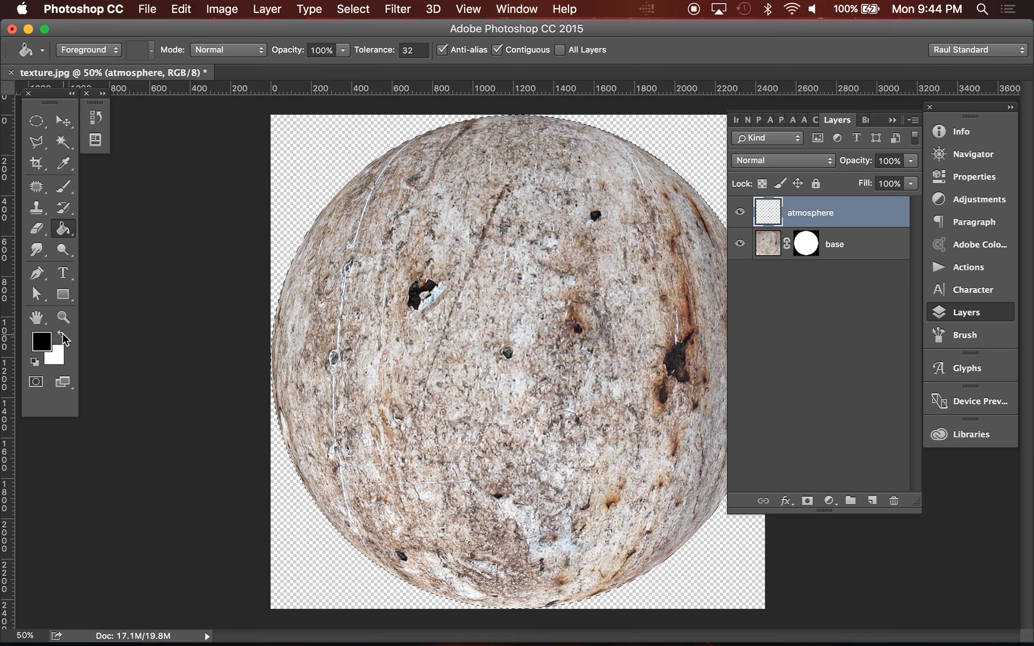
click(63, 335)
click(63, 335)
click(63, 335)
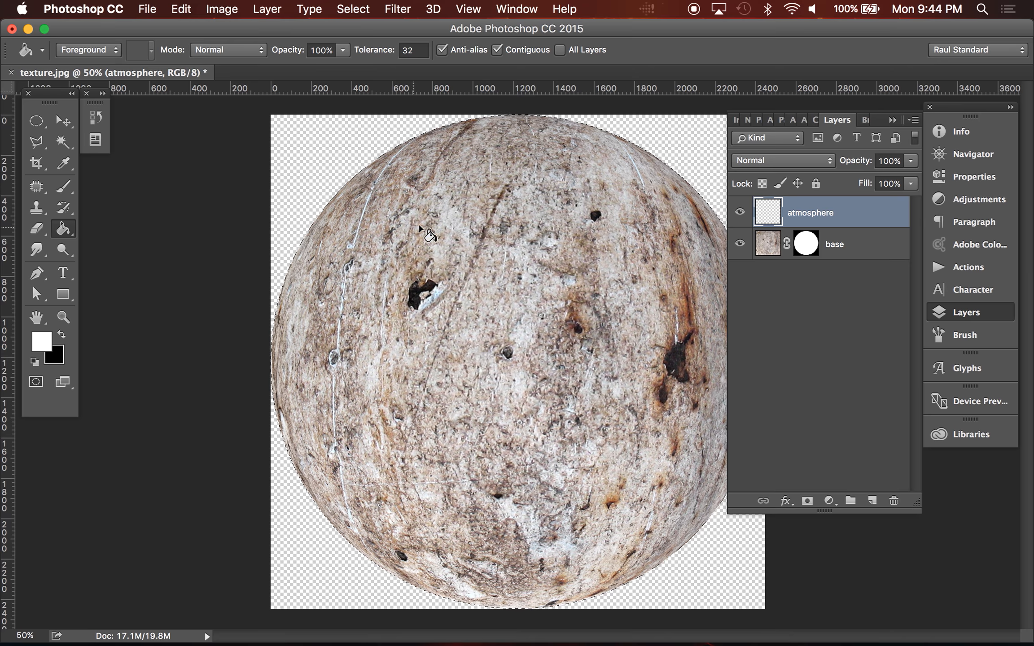
click(406, 199)
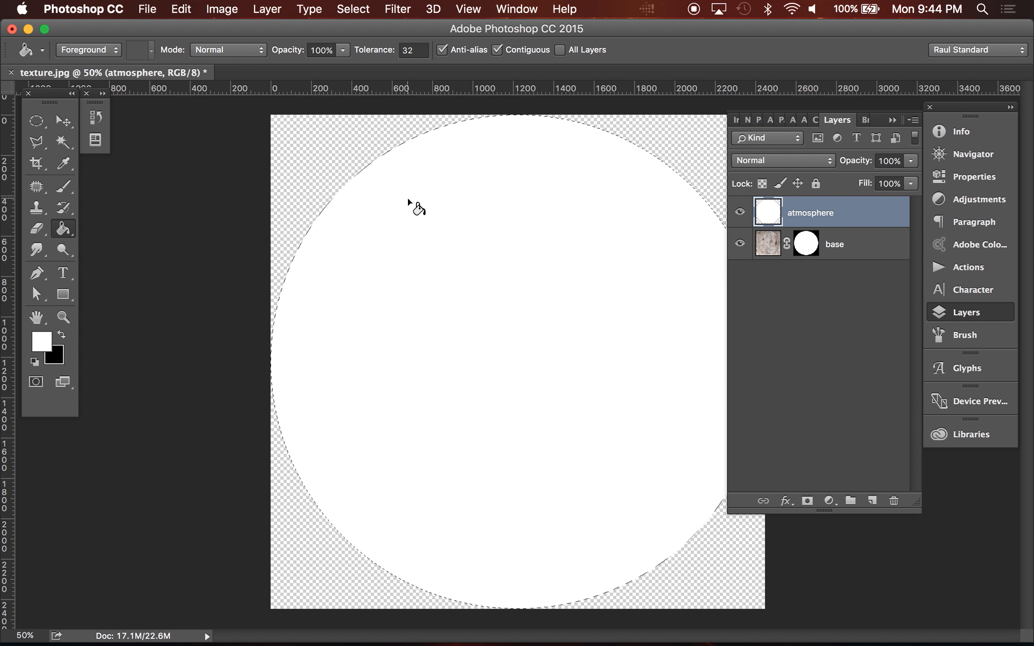
Deselect the circular selection and switch to the Move tool
click(223, 9)
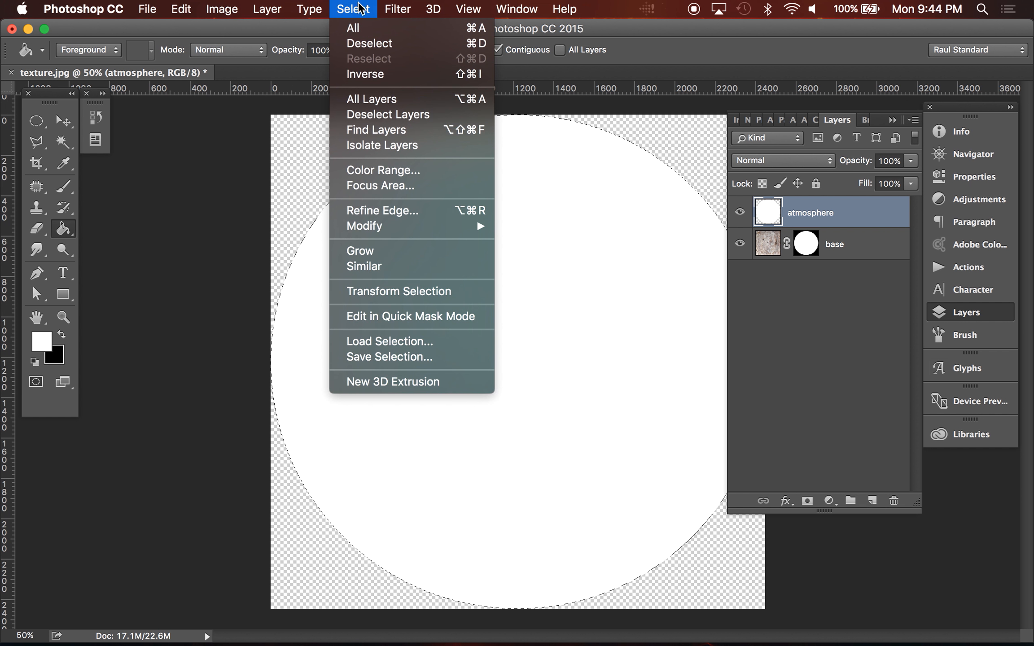
click(368, 43)
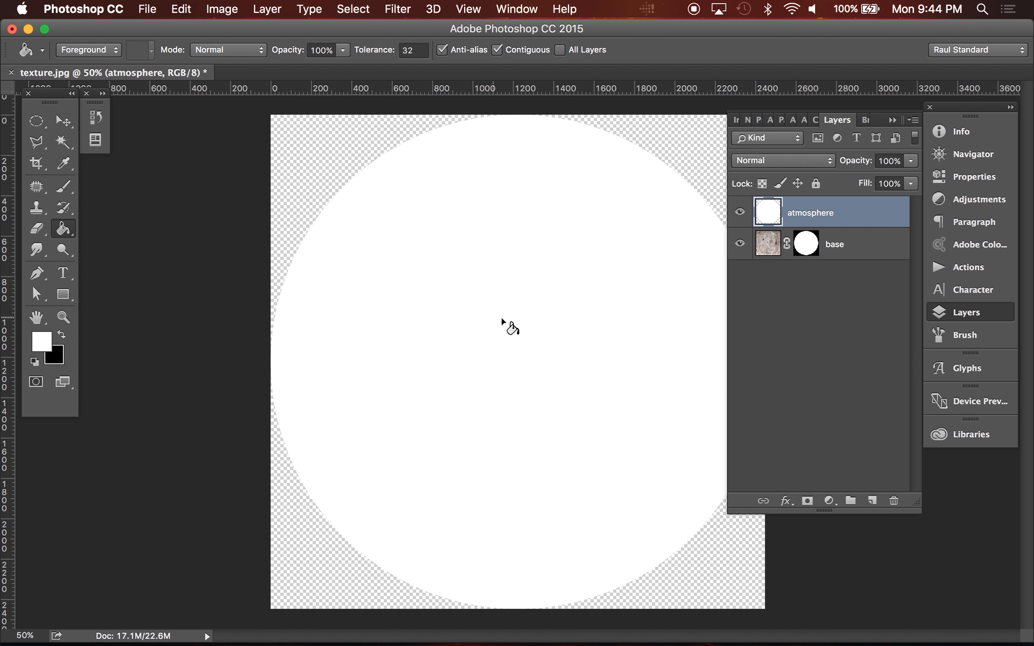
key(v)
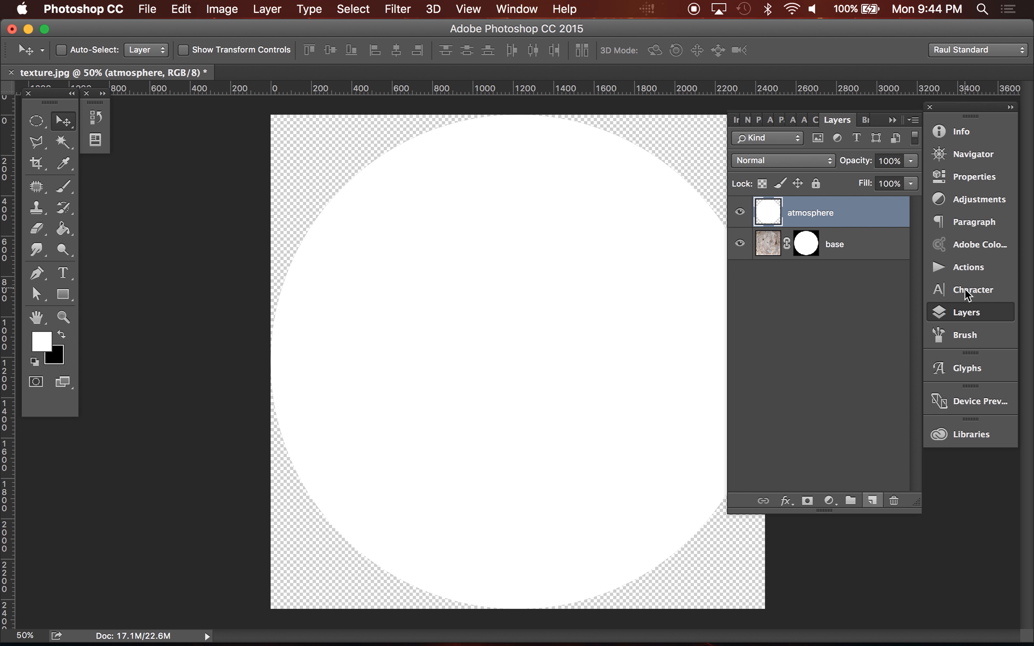
Enlarge the canvas to 3500 by 3500 pixels around the centred circle
click(970, 318)
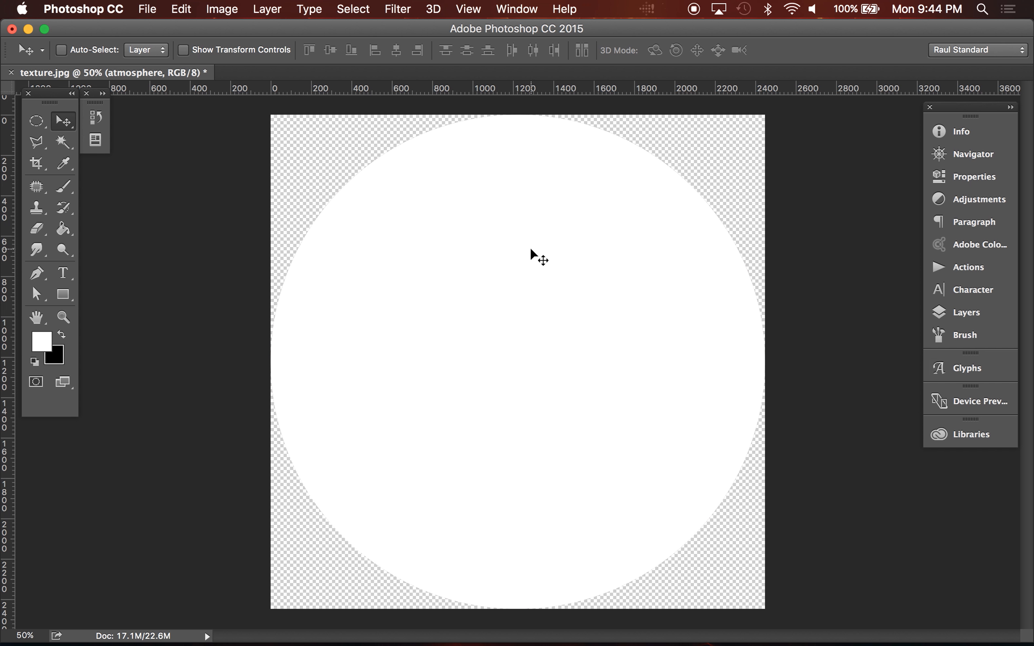
click(950, 315)
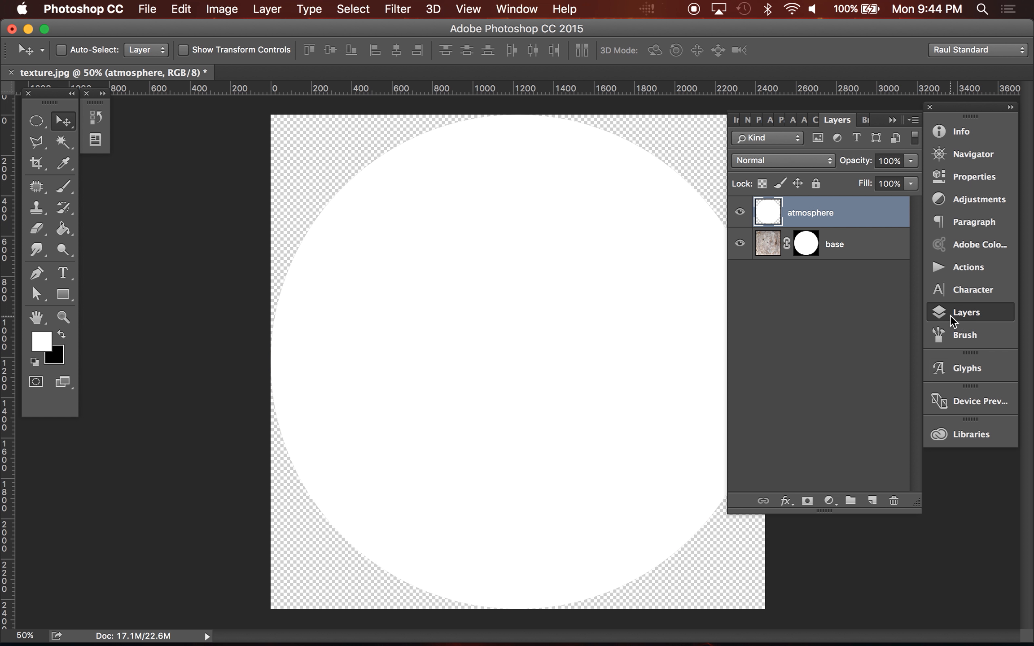
click(942, 314)
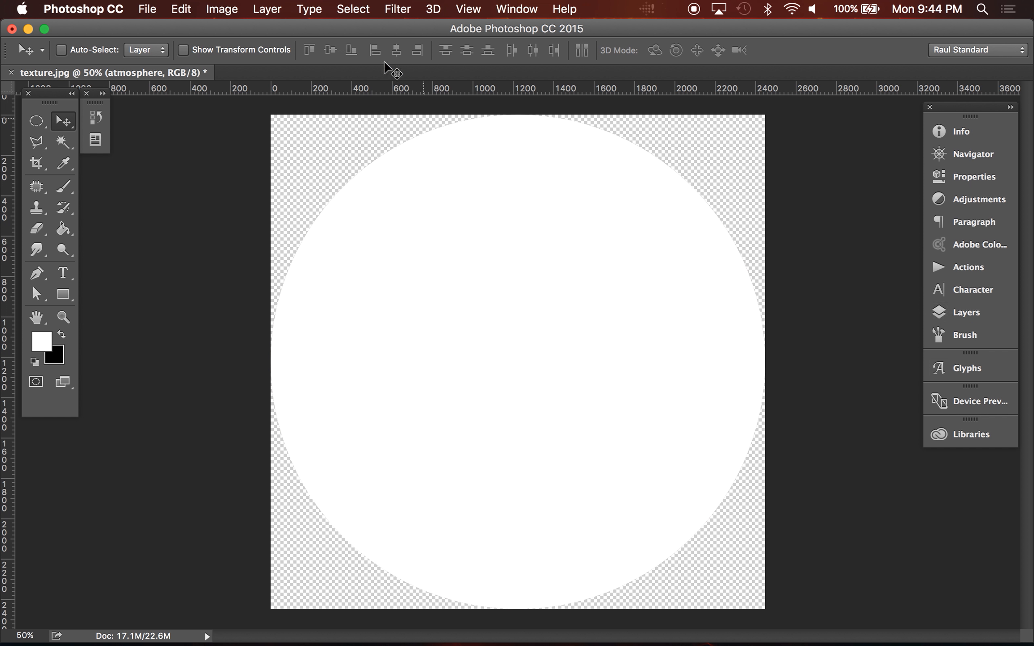
click(230, 10)
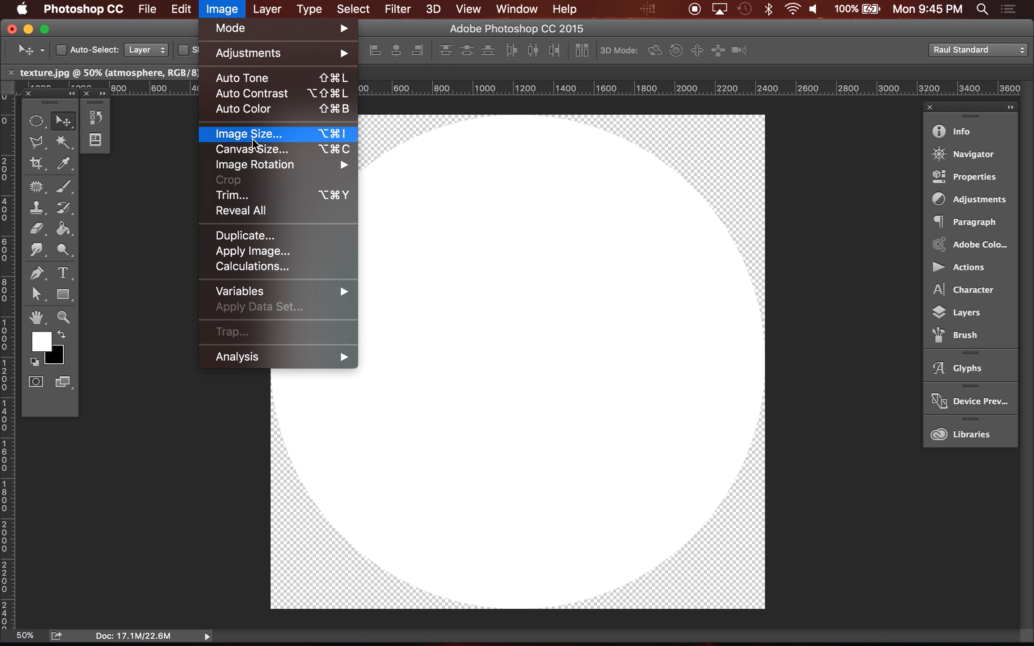
click(279, 150)
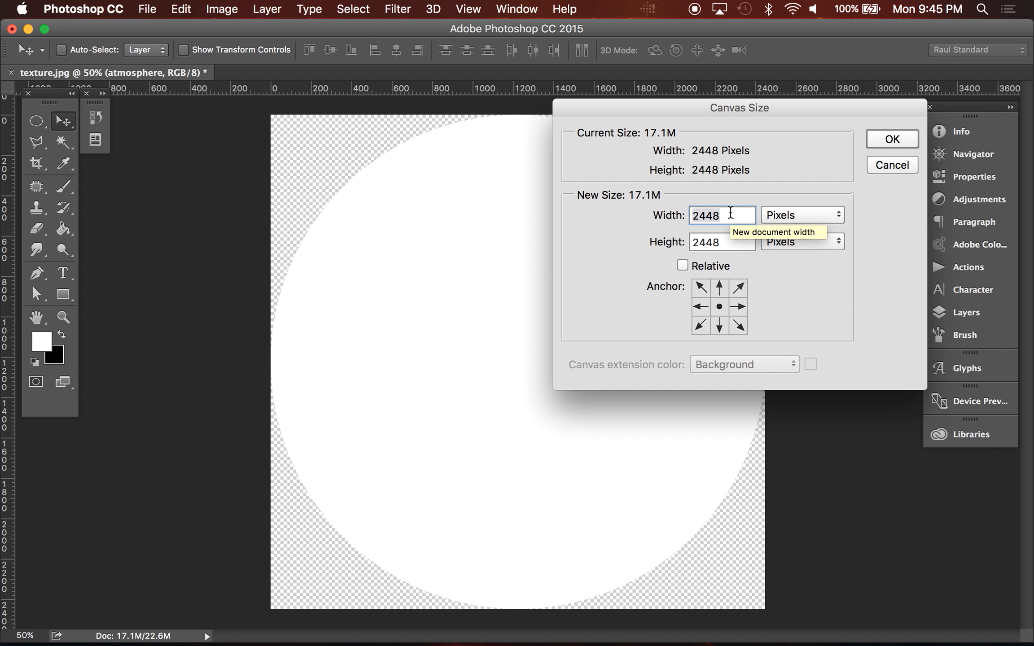
text(3500)
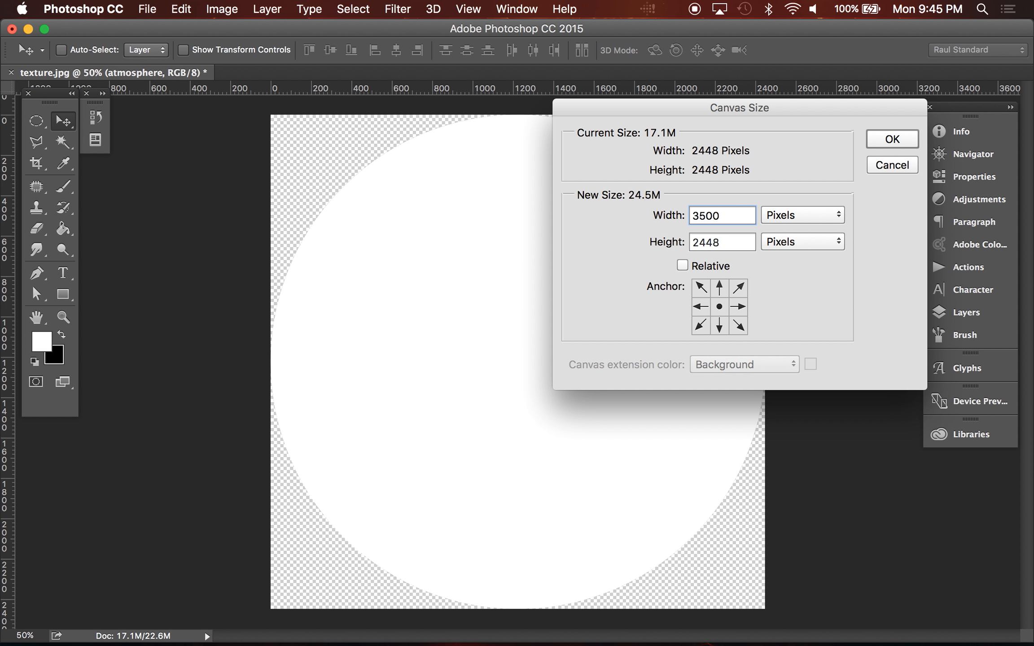
key(Tab)
text(3500)
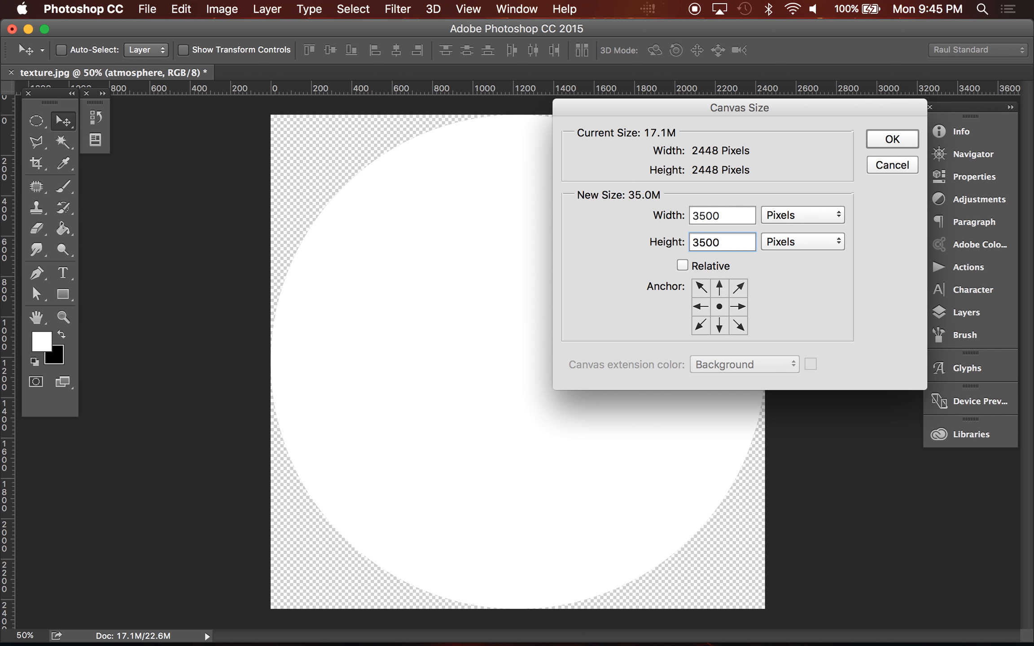
key(Return)
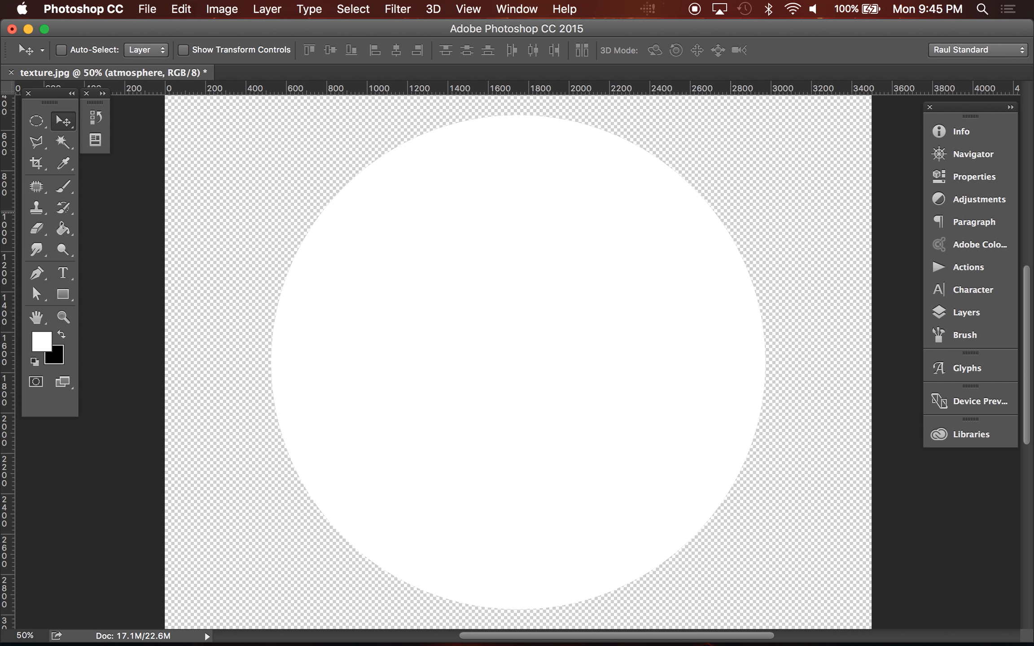
Set the fill of the atmosphere layer to 0%
key(z)
alt+click(757, 349)
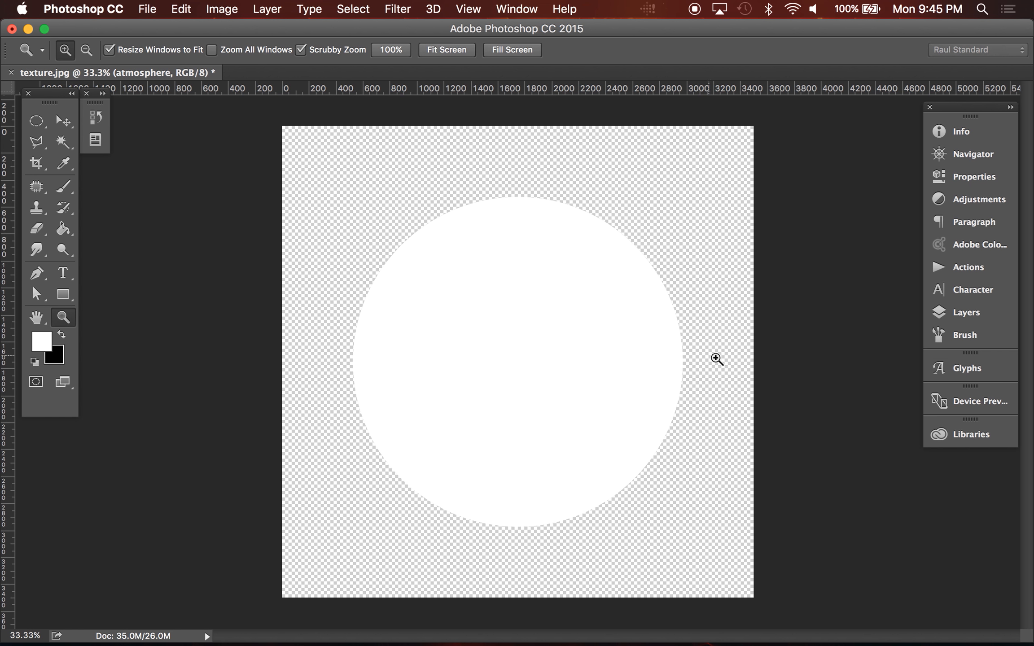
click(982, 315)
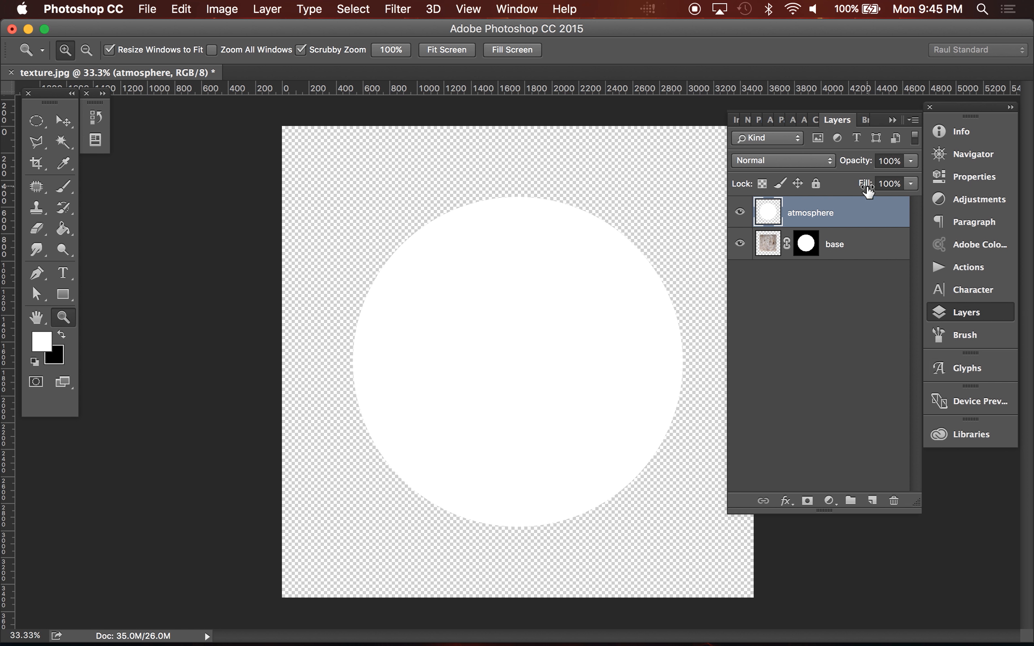
click(884, 183)
text(0)
key(Return)
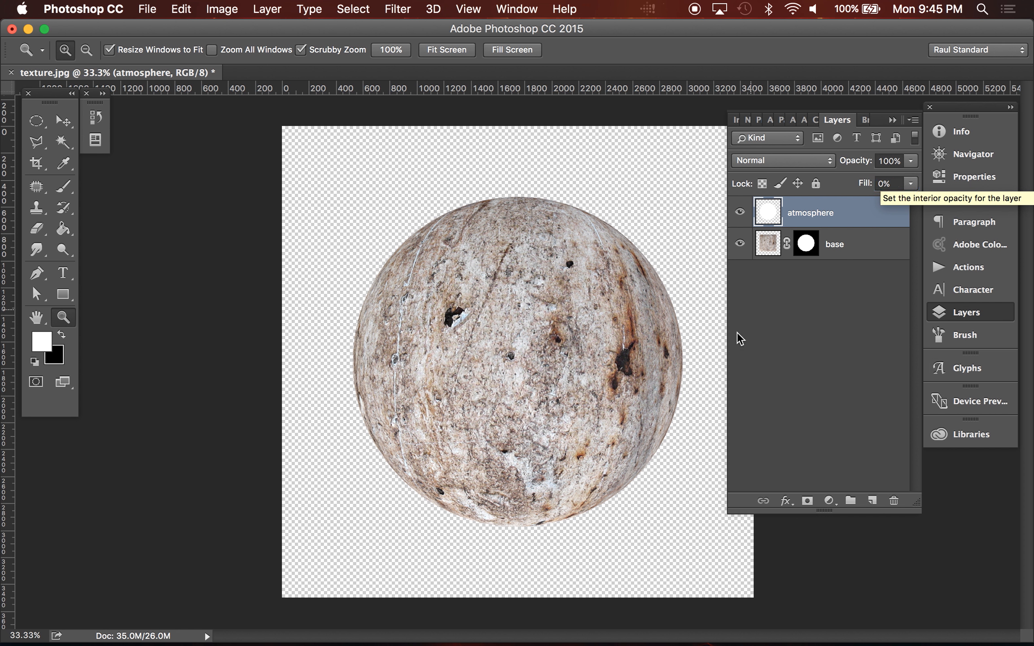
Create a new layer, place it beneath the base layer and name it space
click(866, 335)
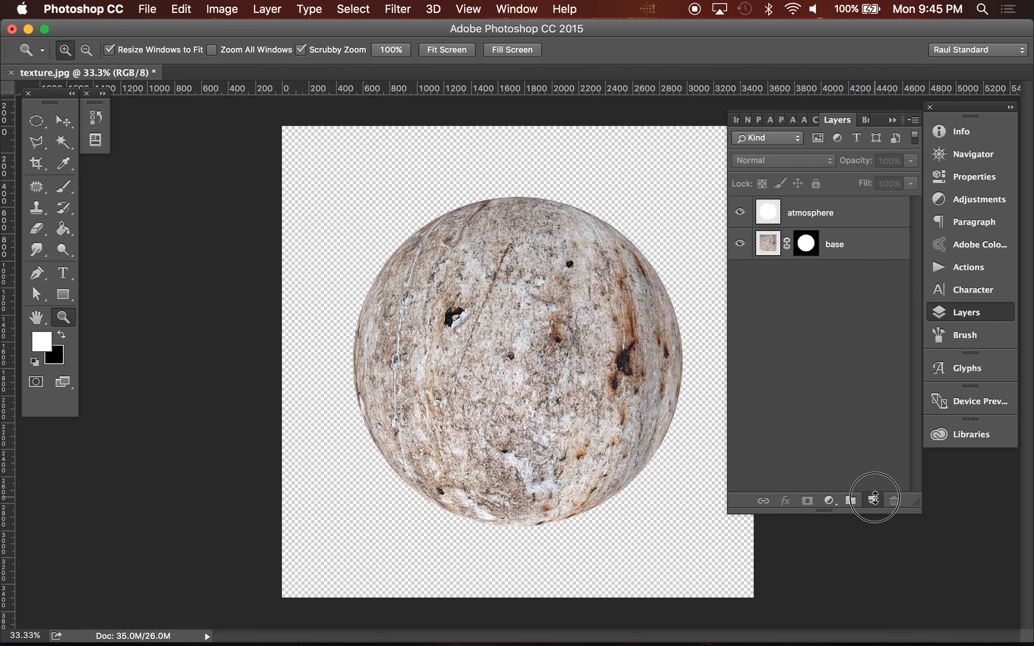
click(872, 500)
click(829, 219)
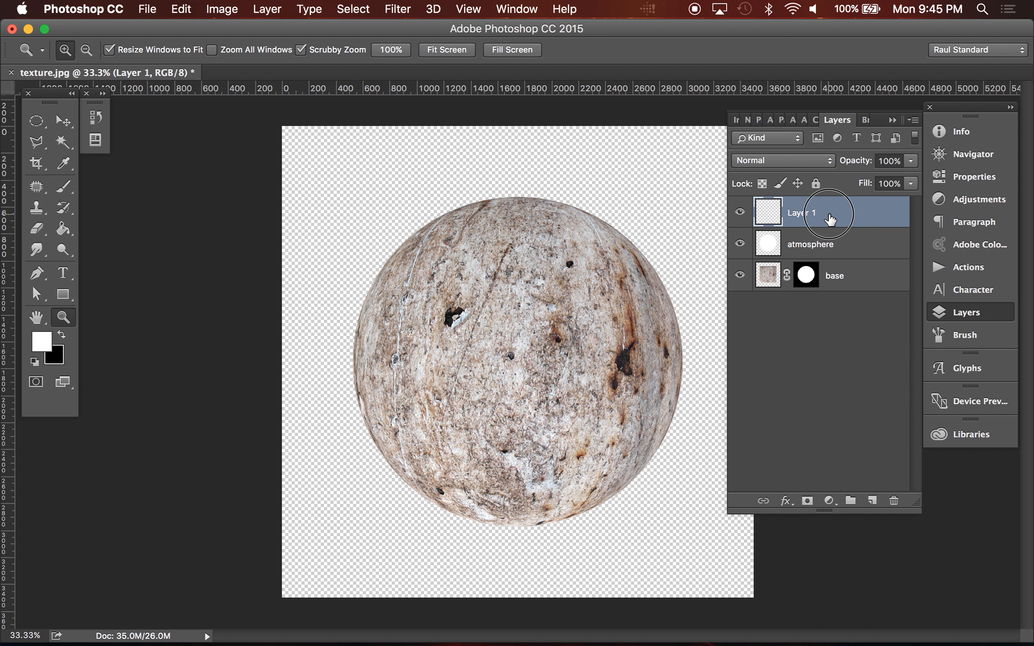
drag(830, 219, 834, 280)
double_click(804, 275)
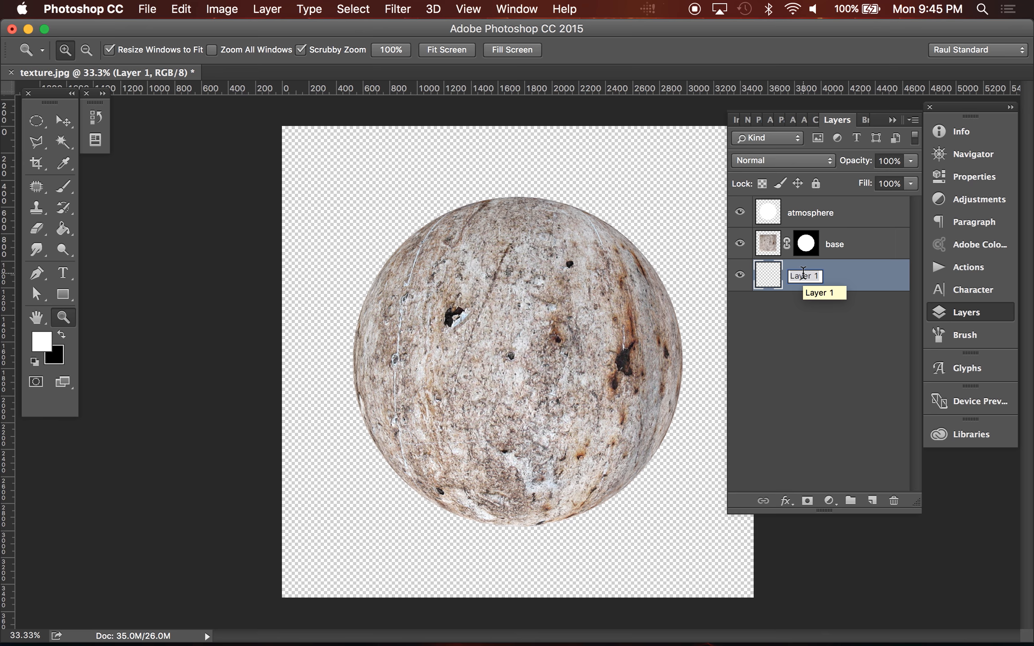
text(space)
key(Return)
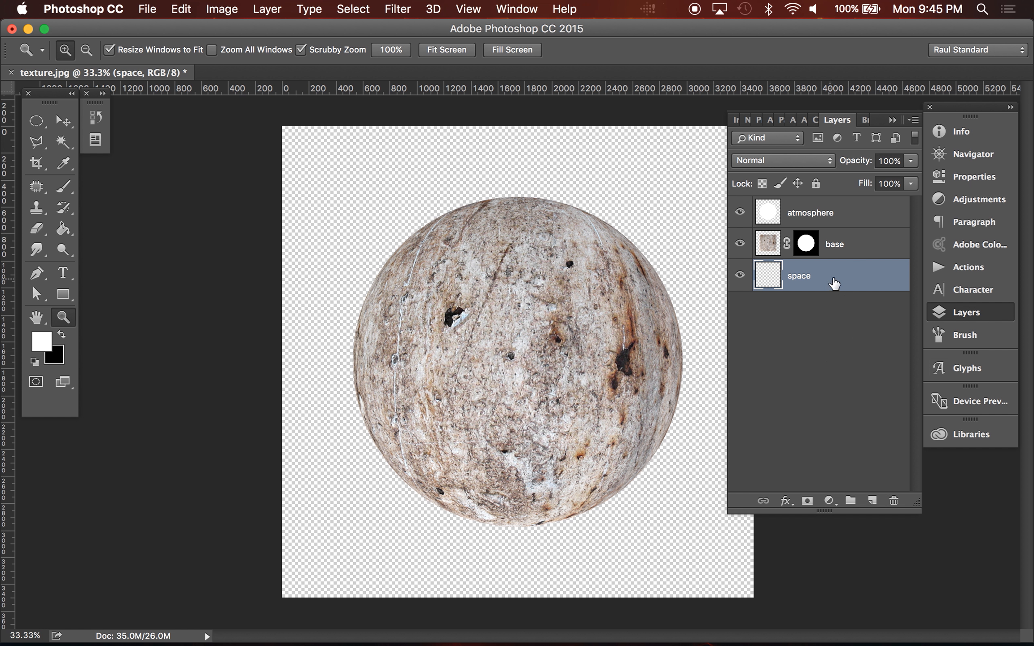
Set the foreground colour to black (000000) and fill the space layer with it using the Paint Bucket tool
click(63, 229)
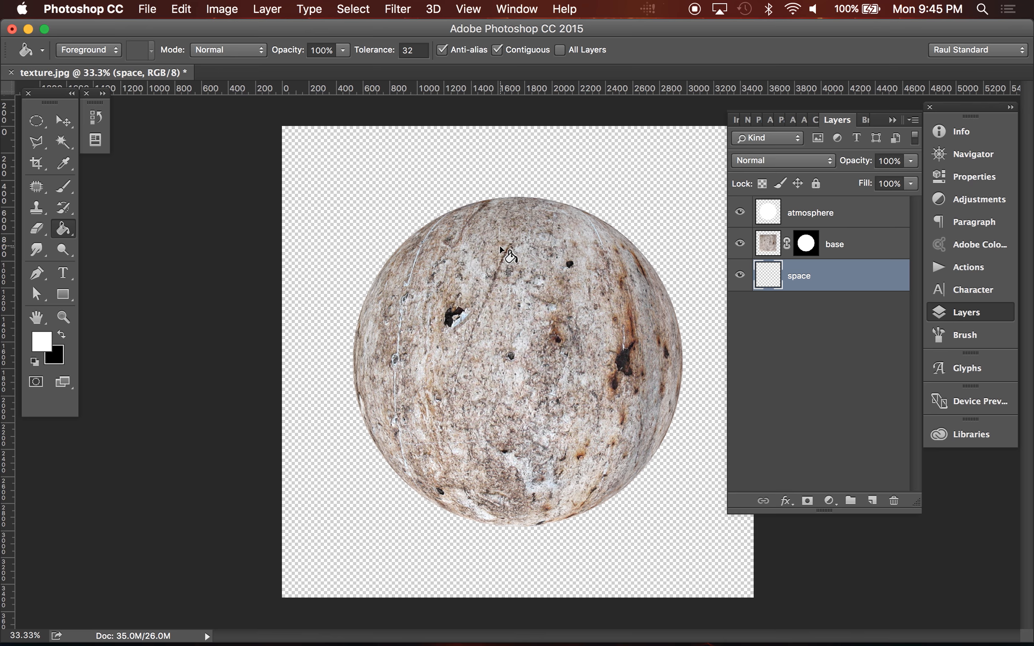
click(62, 336)
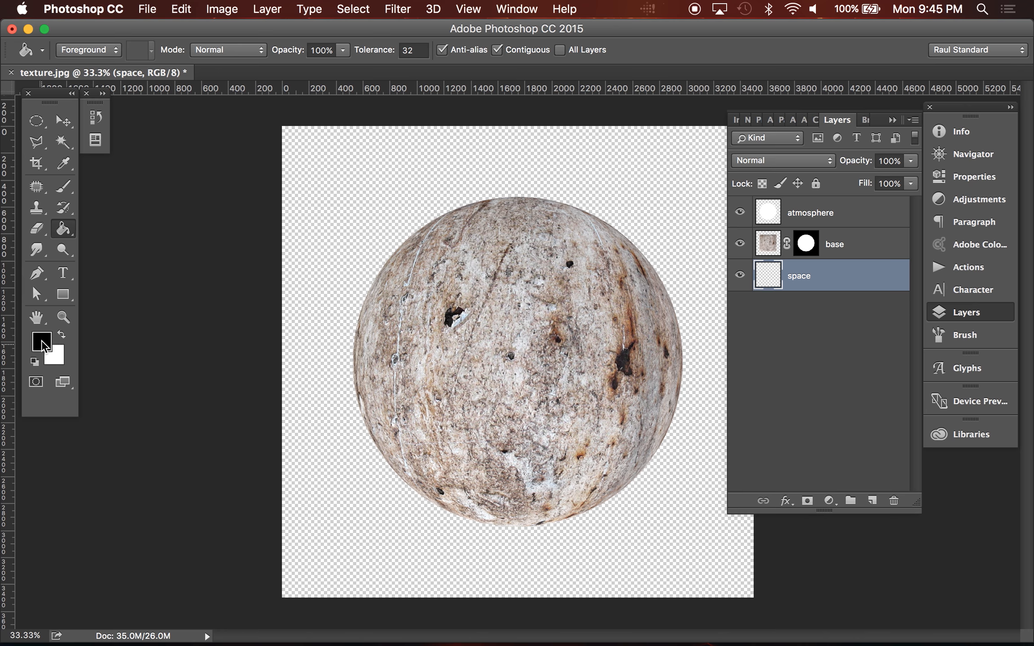
click(43, 344)
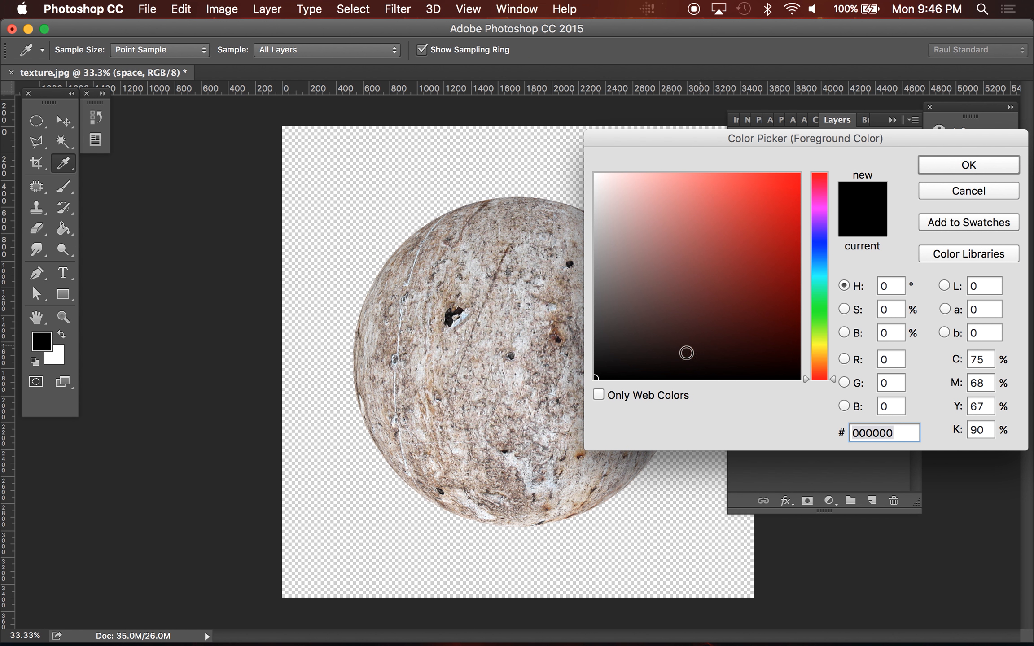
click(669, 293)
mouse_move(669, 293)
mouse_down()
mouse_move(718, 236)
mouse_move(552, 452)
mouse_up()
click(957, 162)
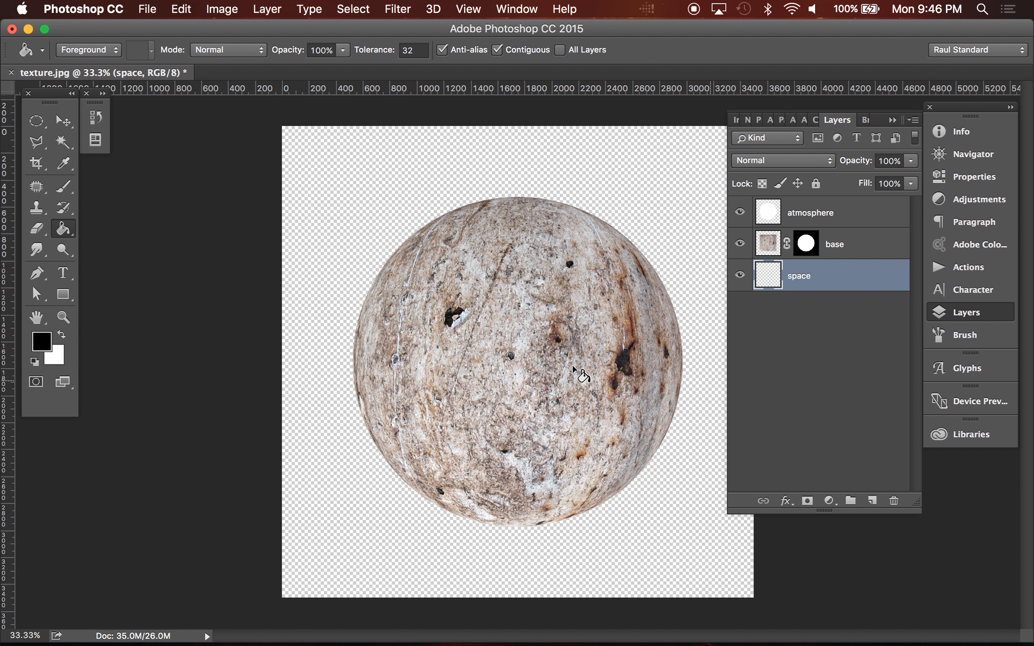
click(659, 162)
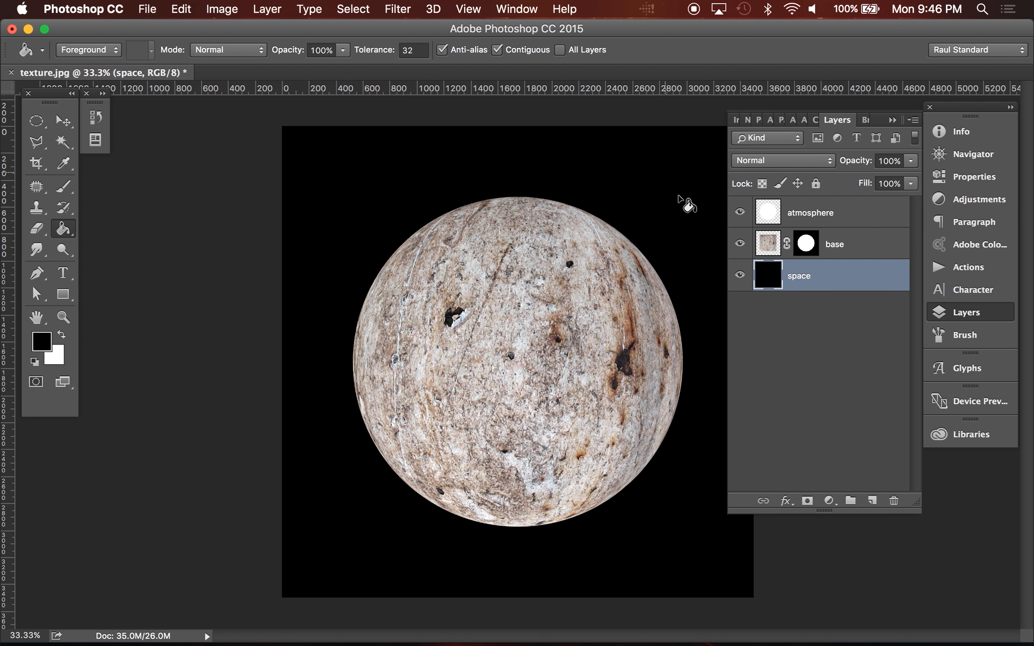
key(v)
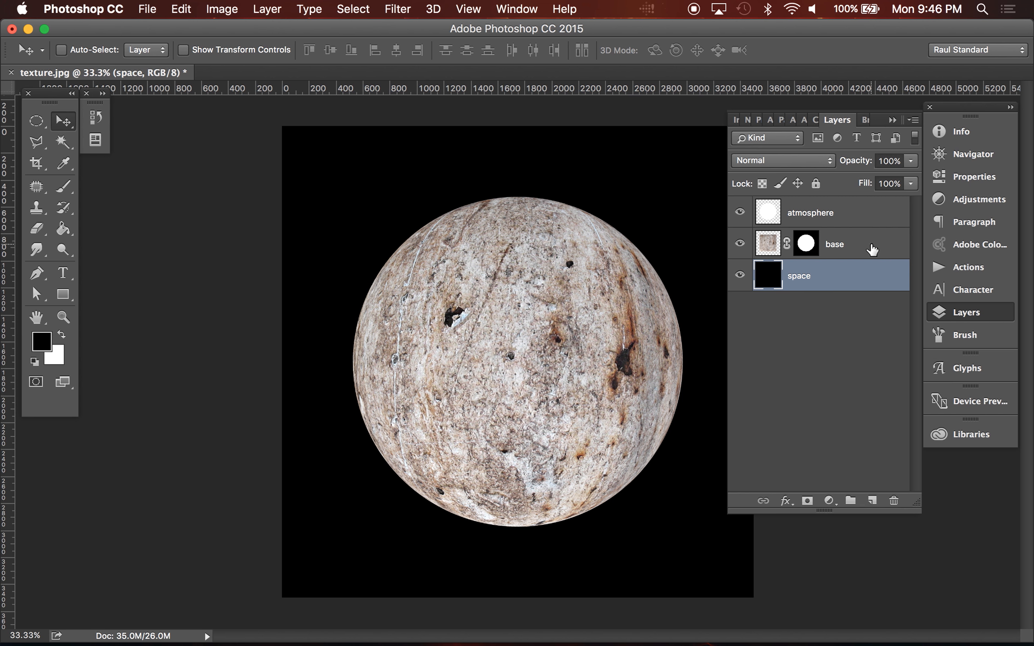
Group the atmosphere and base layers and name the group planet
click(867, 213)
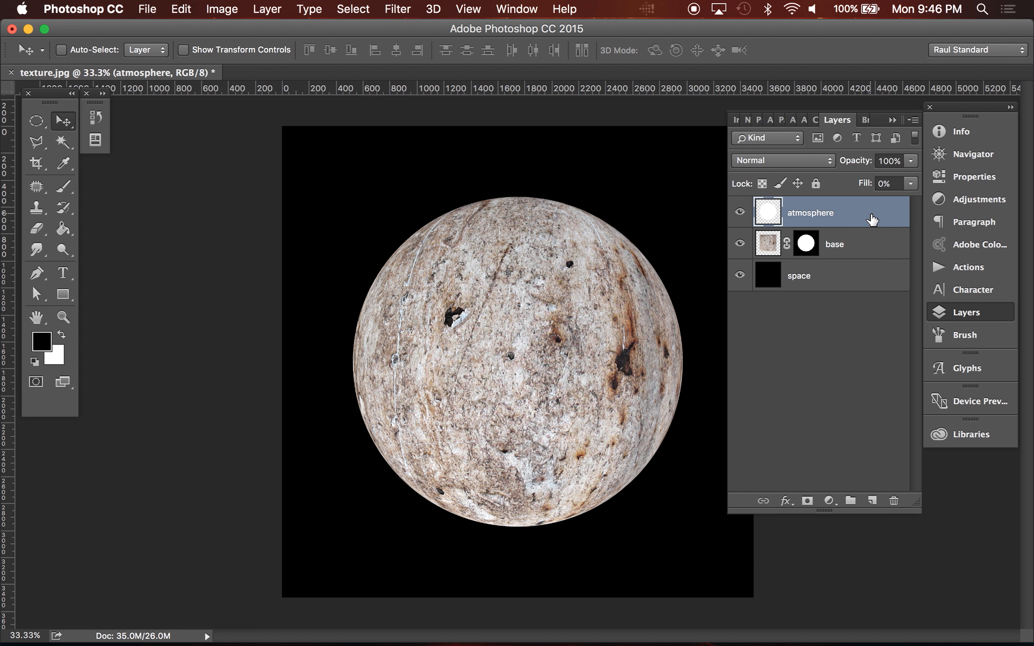
shift+click(870, 250)
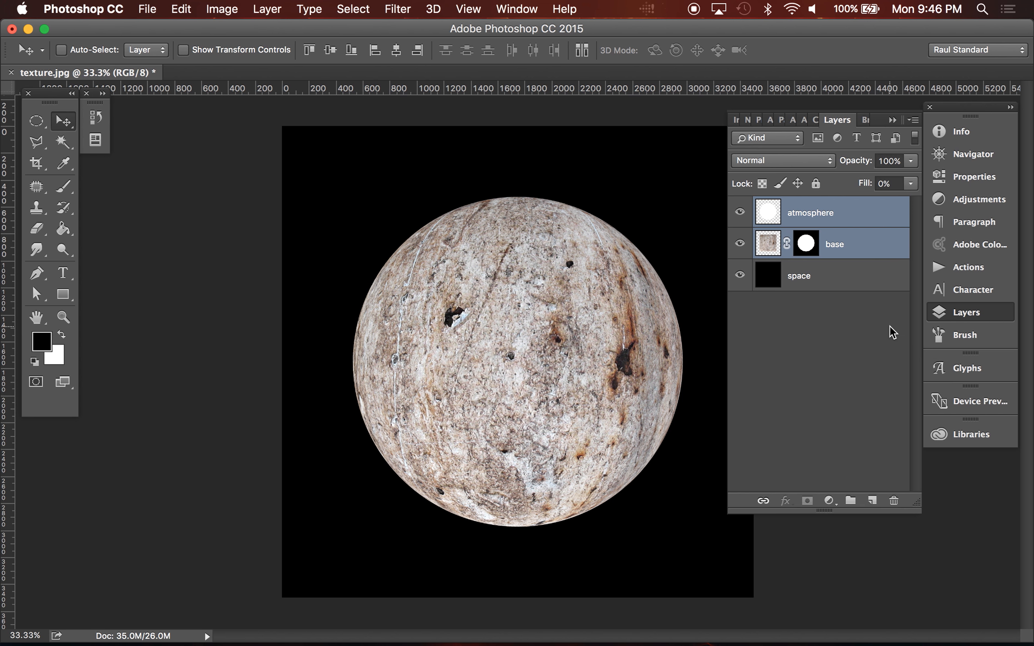
key(super+g)
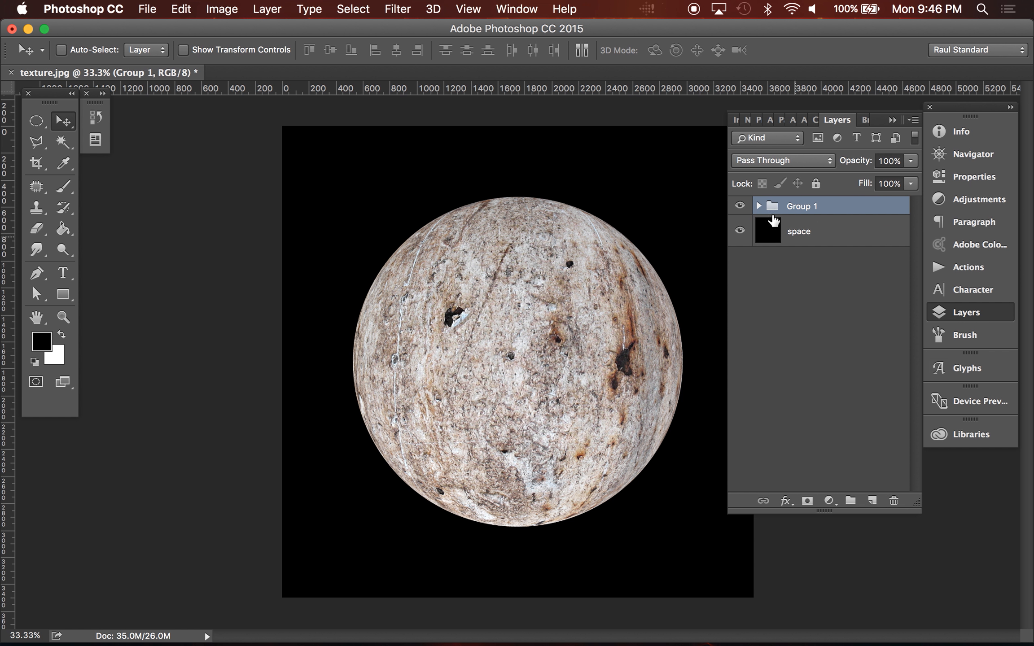
click(759, 206)
double_click(806, 208)
text(planet)
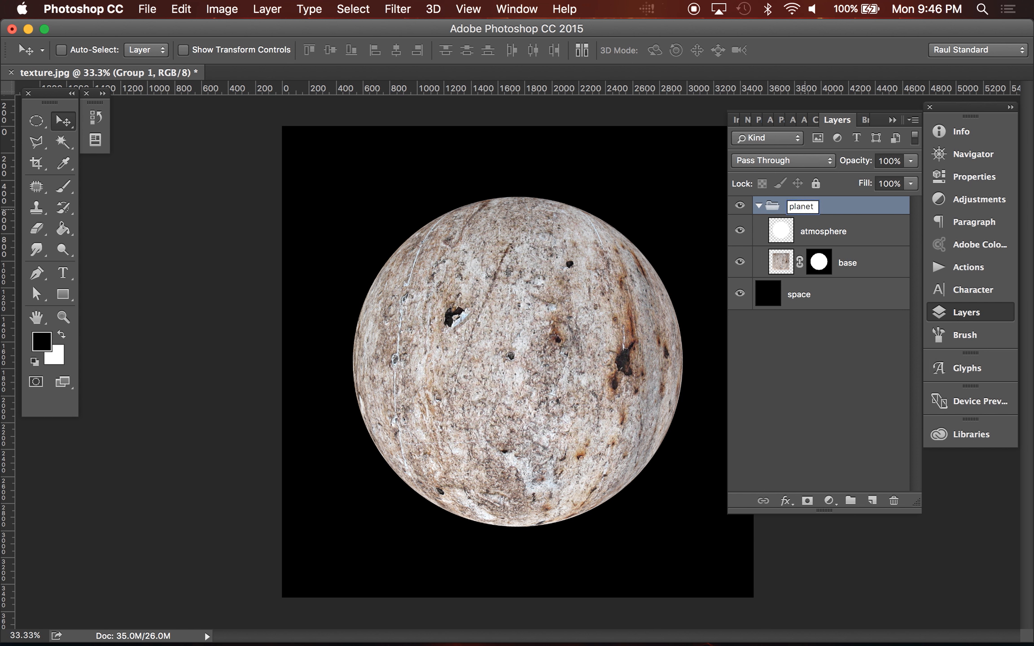
key(Return)
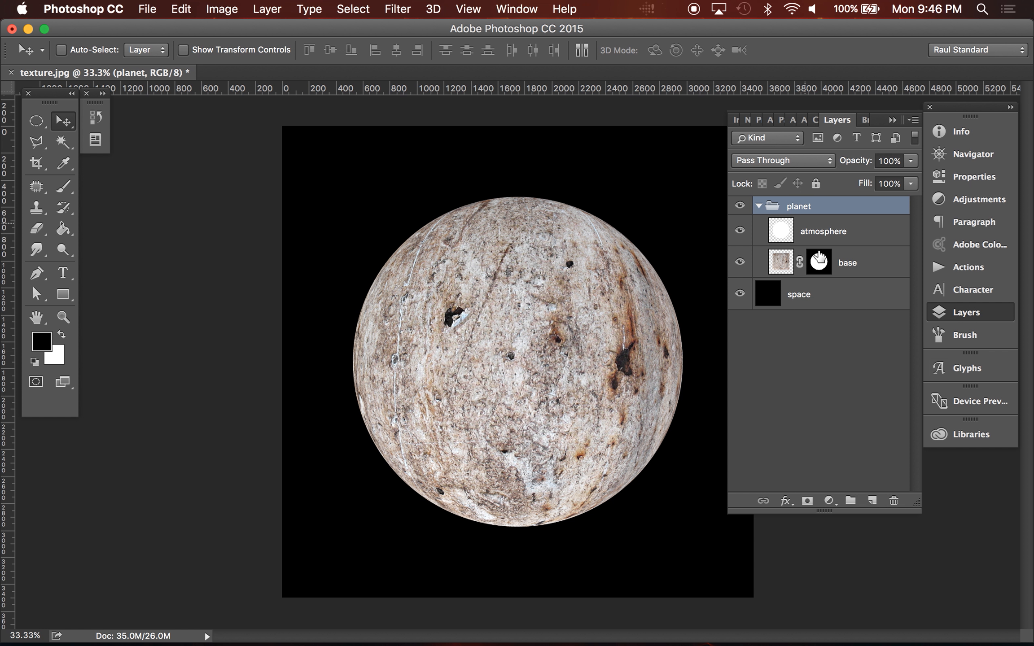
Load the circular mask of the base layer in the planet group as a selection
click(865, 235)
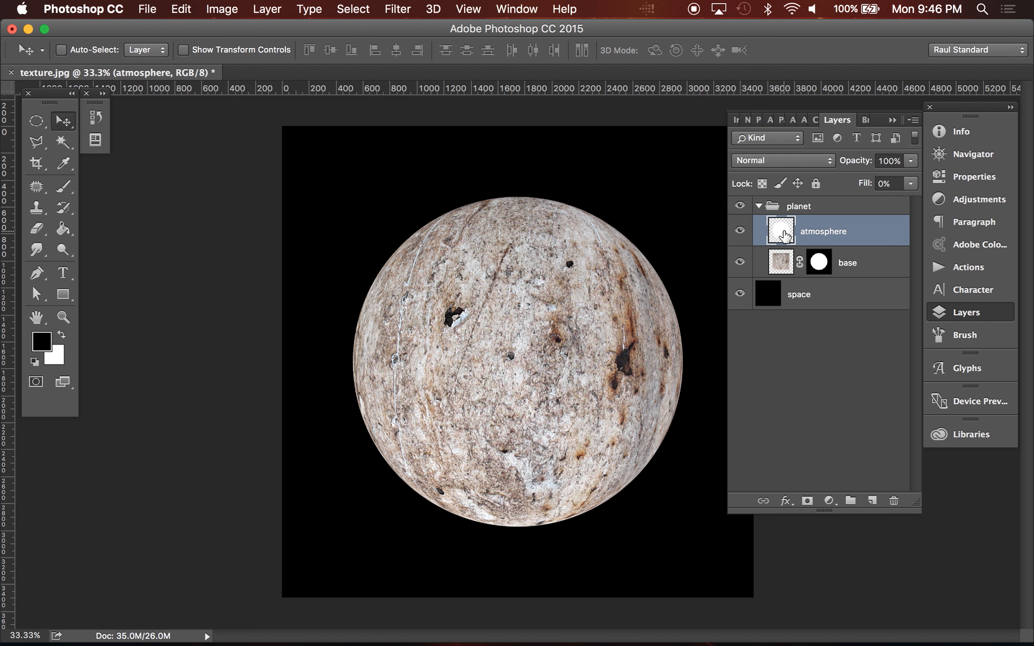
click(820, 264)
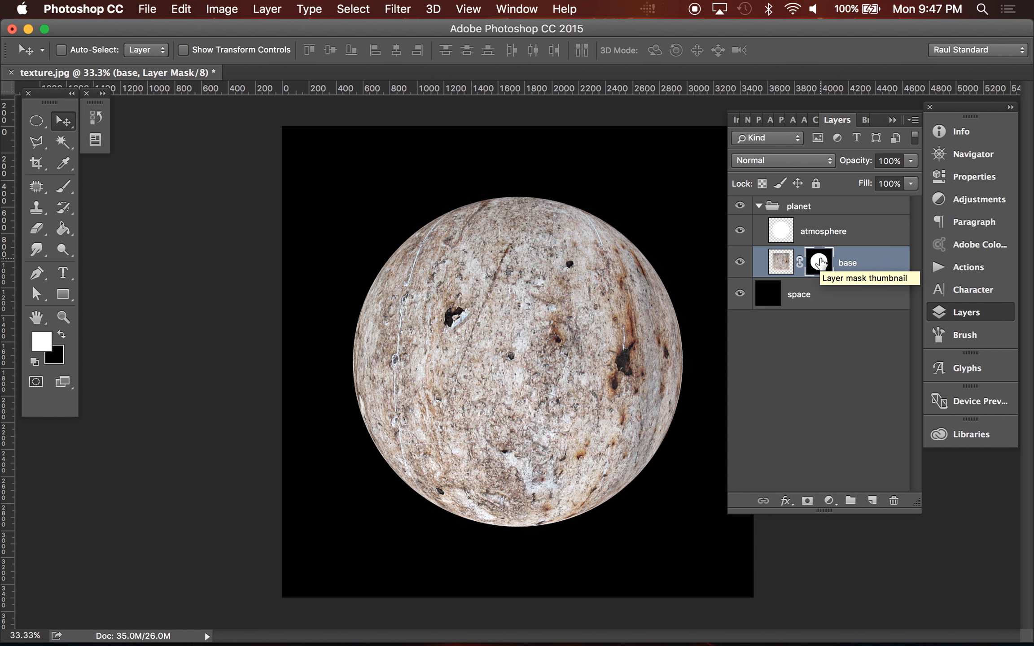
key(super)
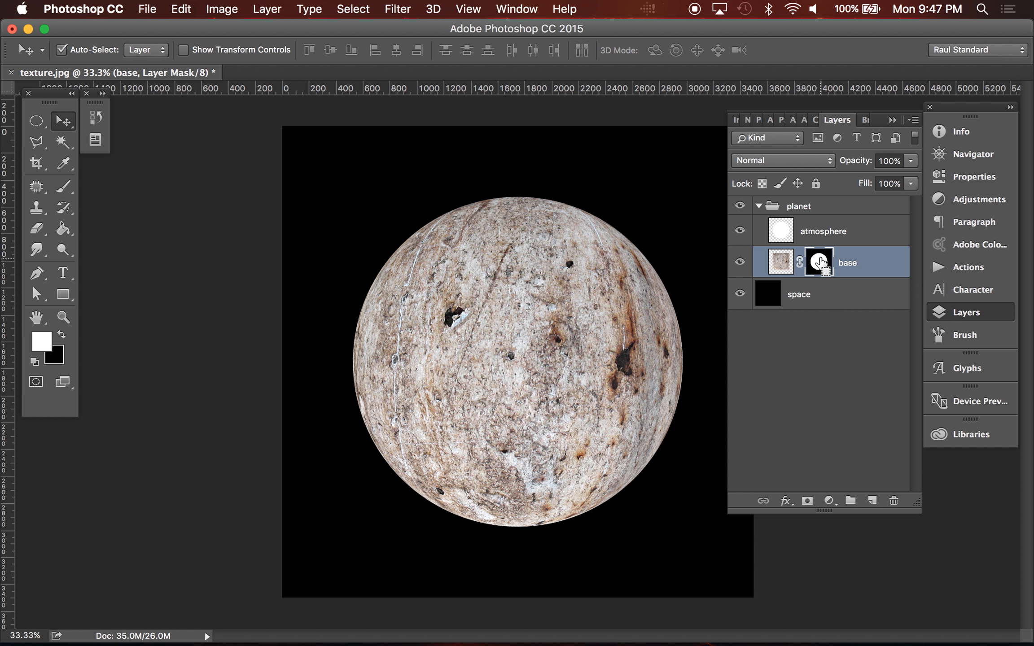
super+click(819, 262)
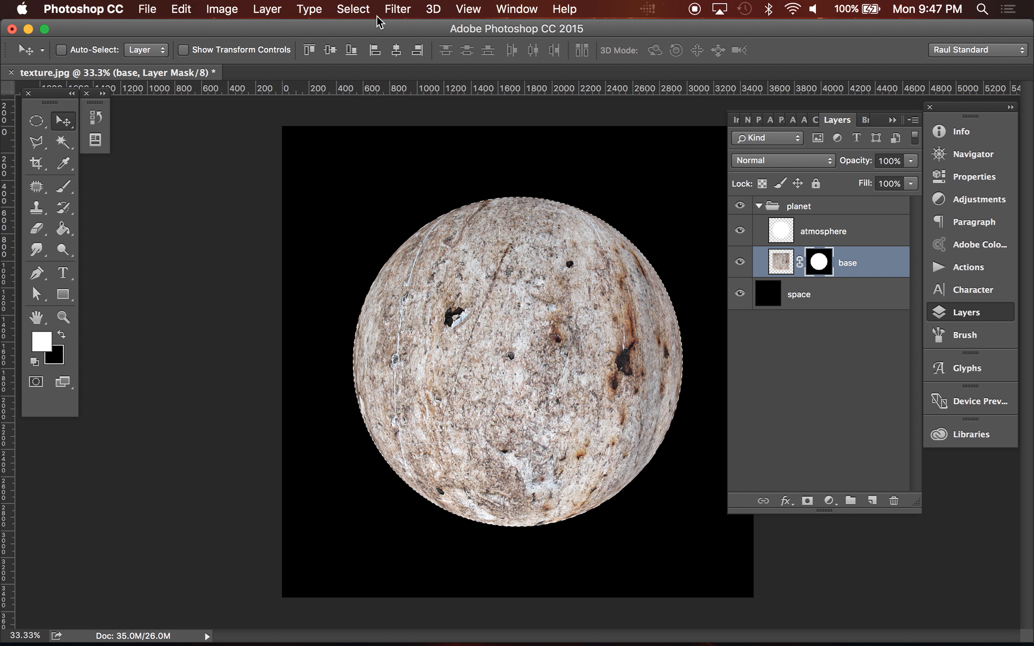
Expand the circular globe selection by 250 pixels
click(361, 9)
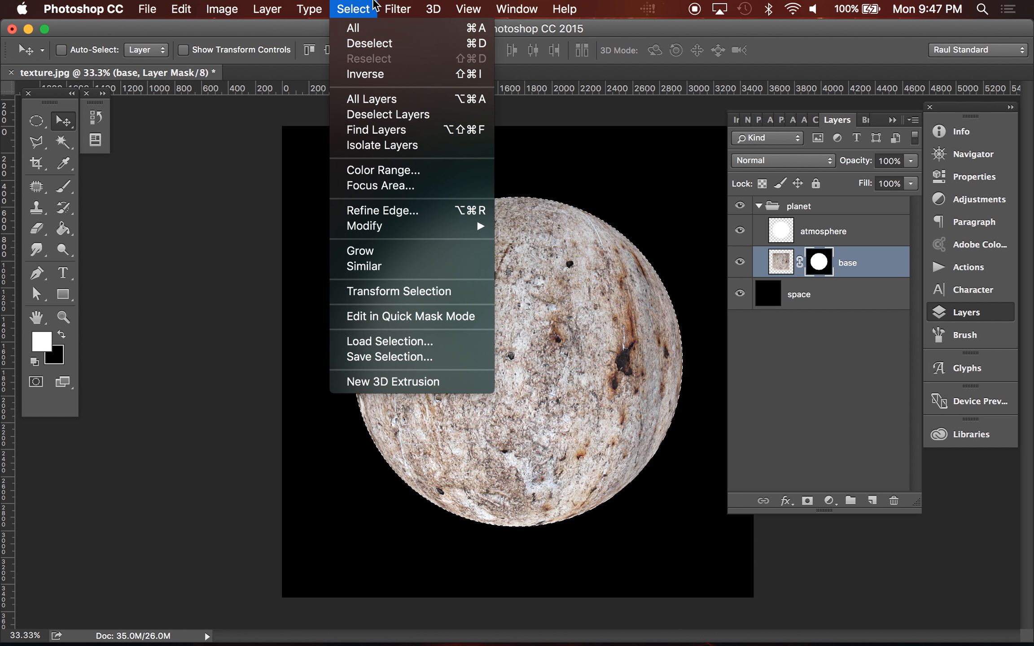
mouse_move(439, 226)
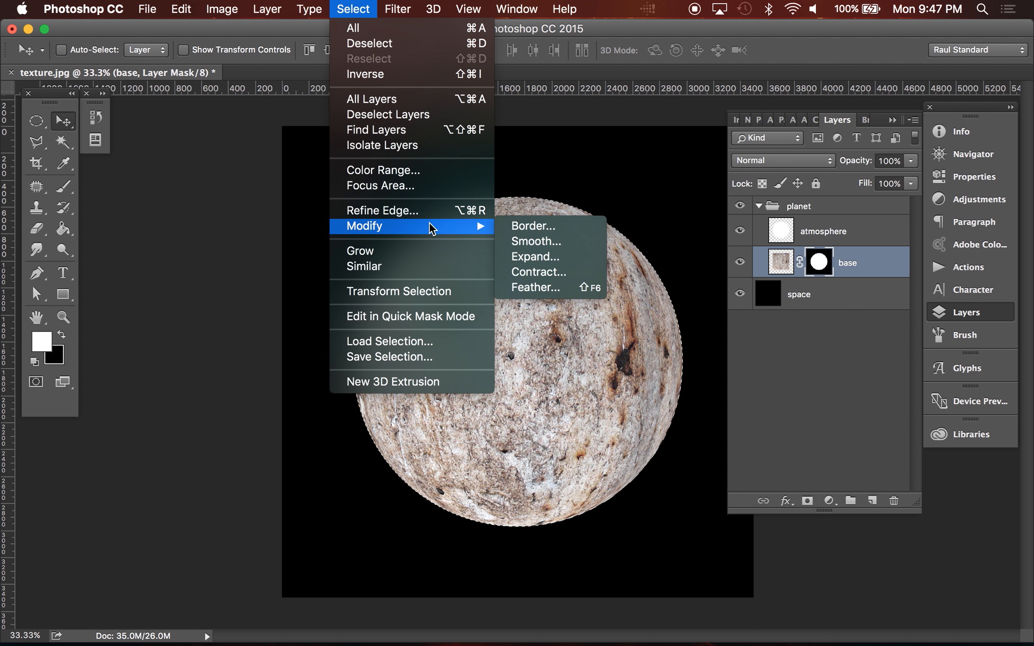
click(559, 259)
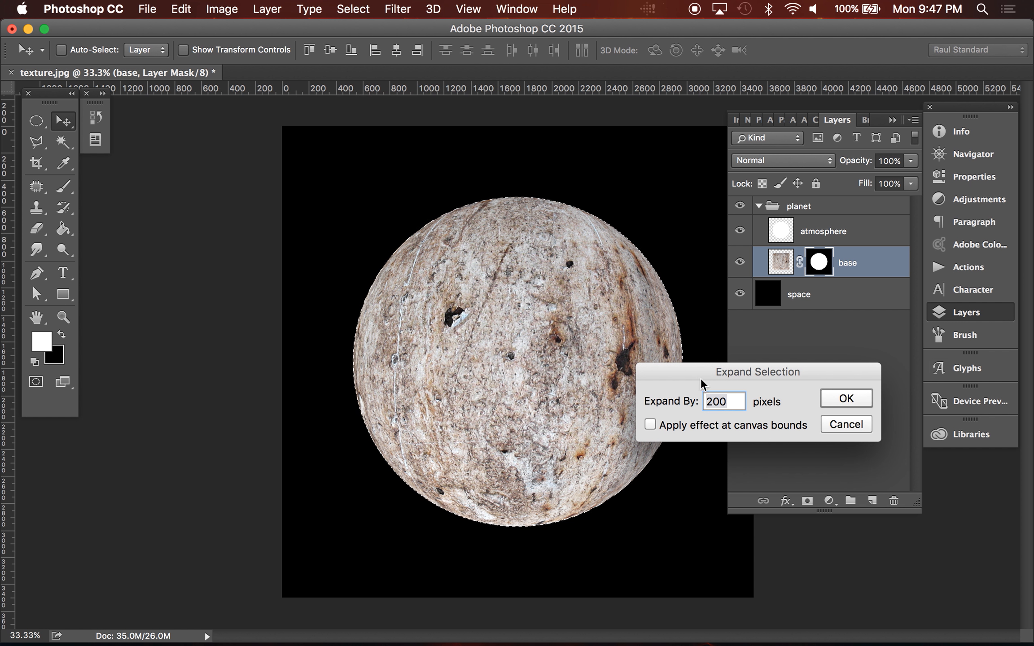
click(733, 403)
text(250)
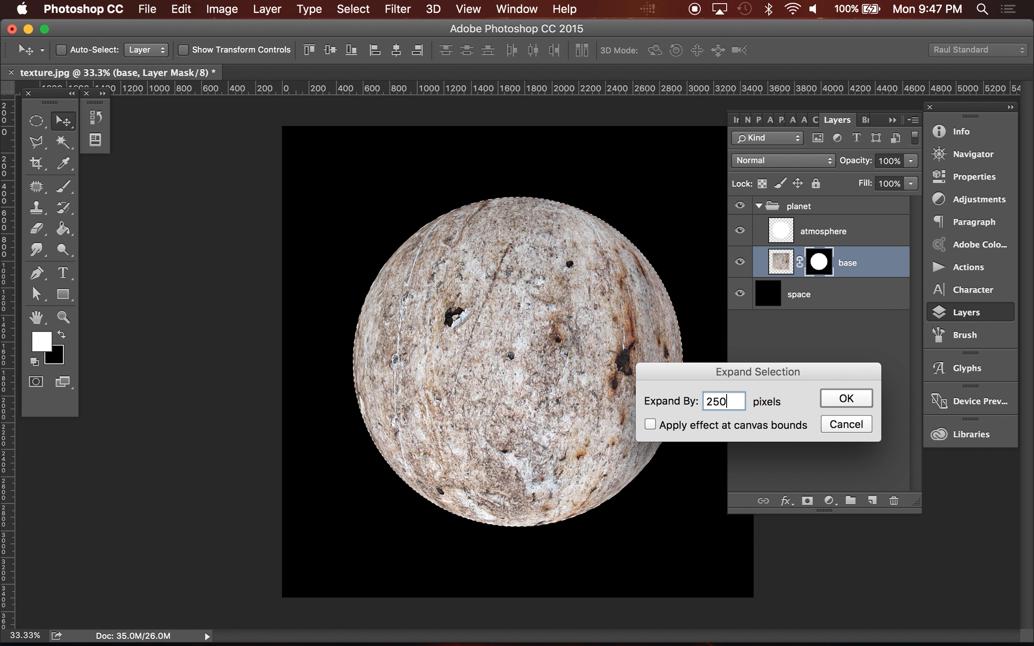
click(858, 398)
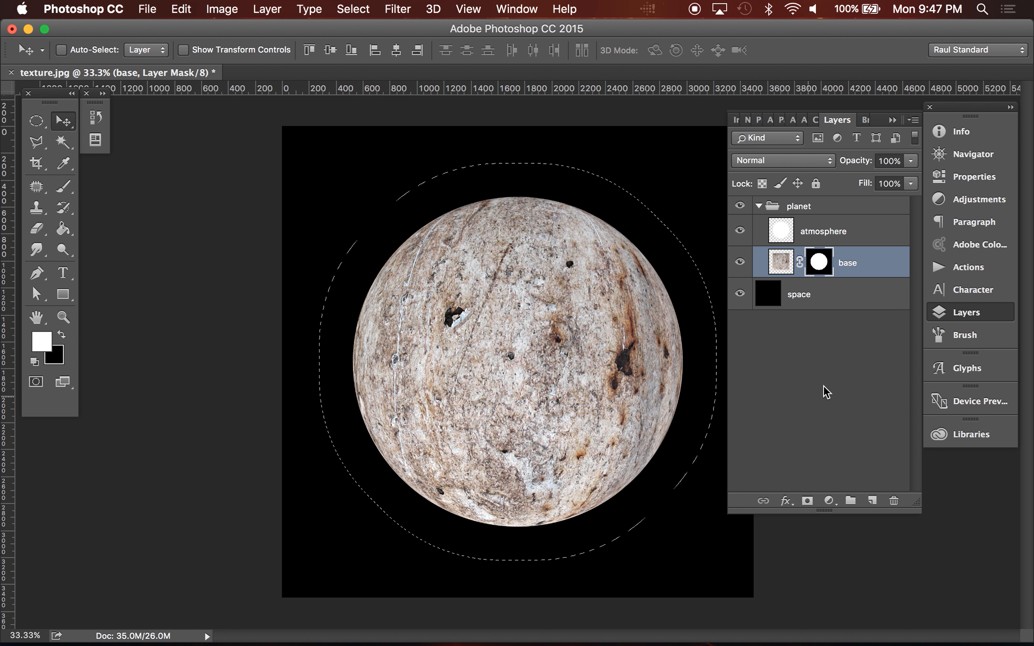
Add a layer mask to the planet group from the expanded circular selection
key(alt+bracketright)
click(848, 266)
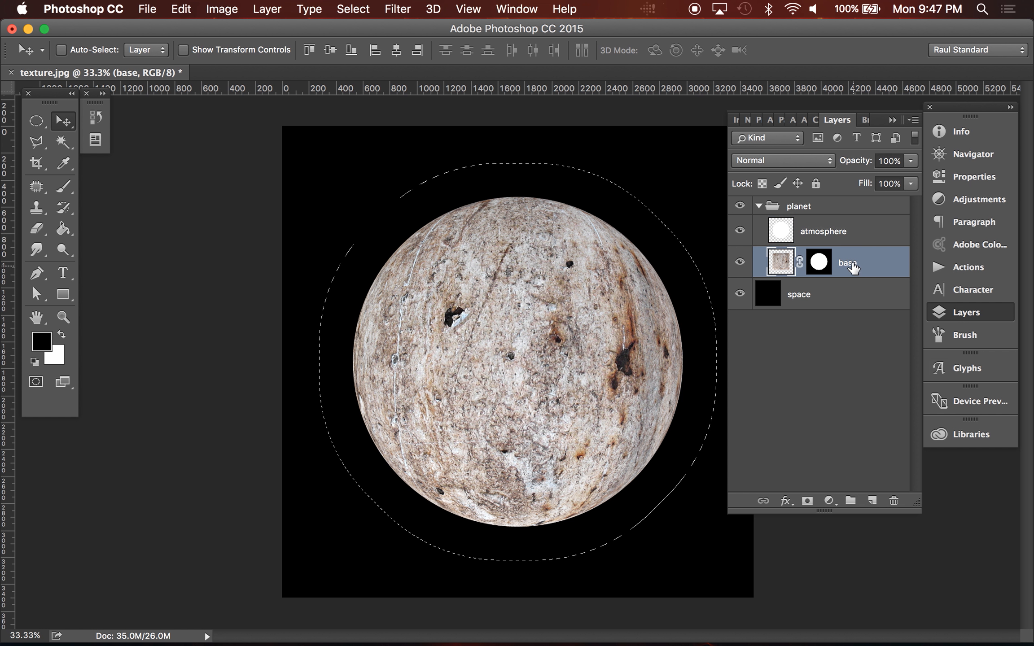
click(833, 211)
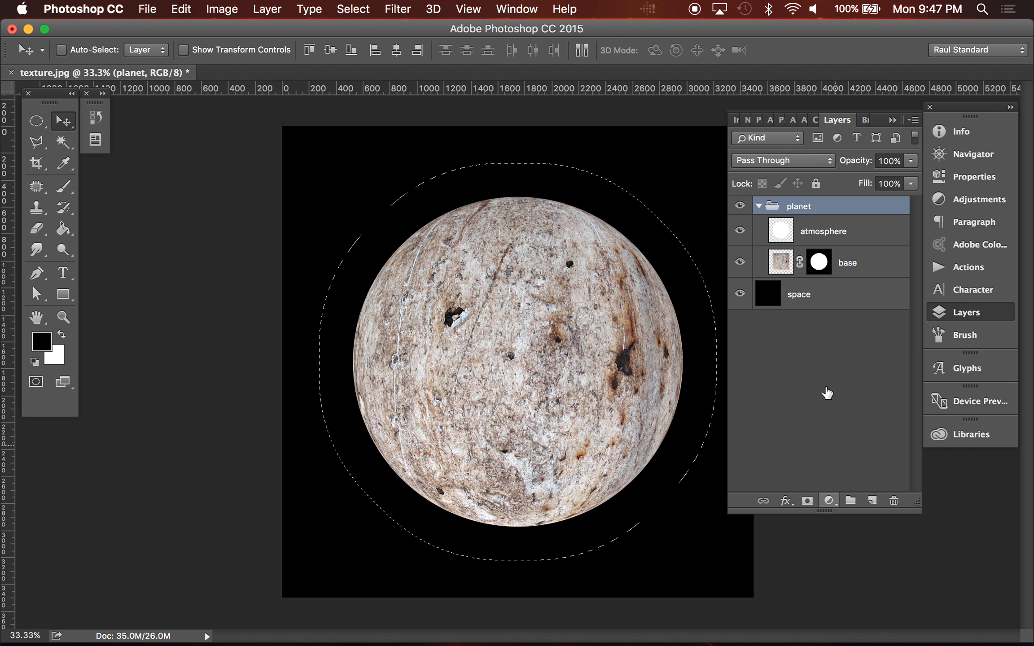
click(807, 502)
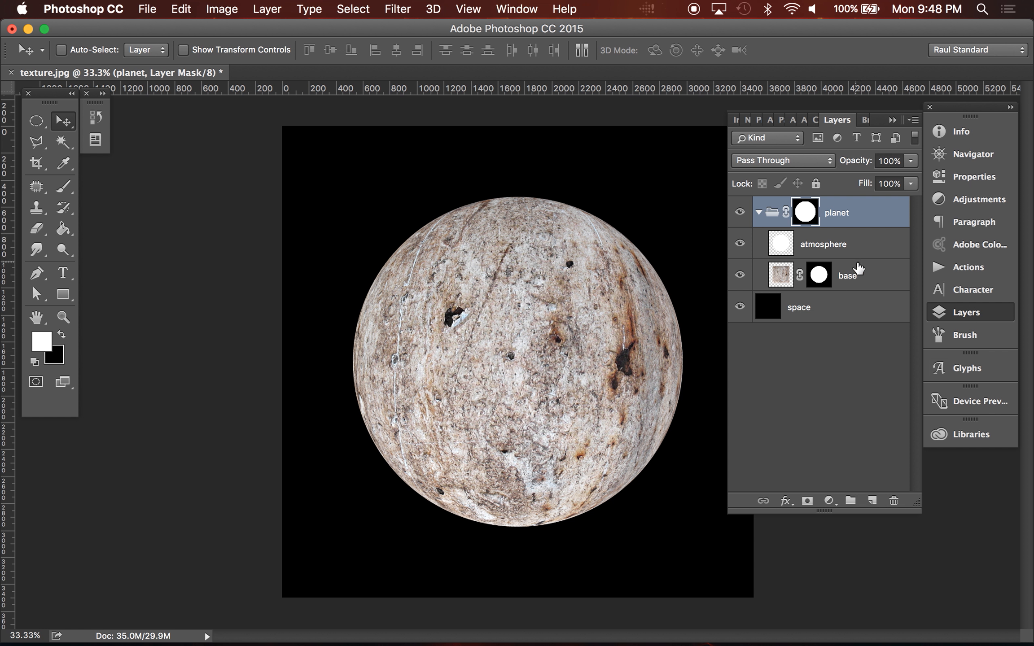
Target the base layer's mask and load its circle as a selection
click(864, 276)
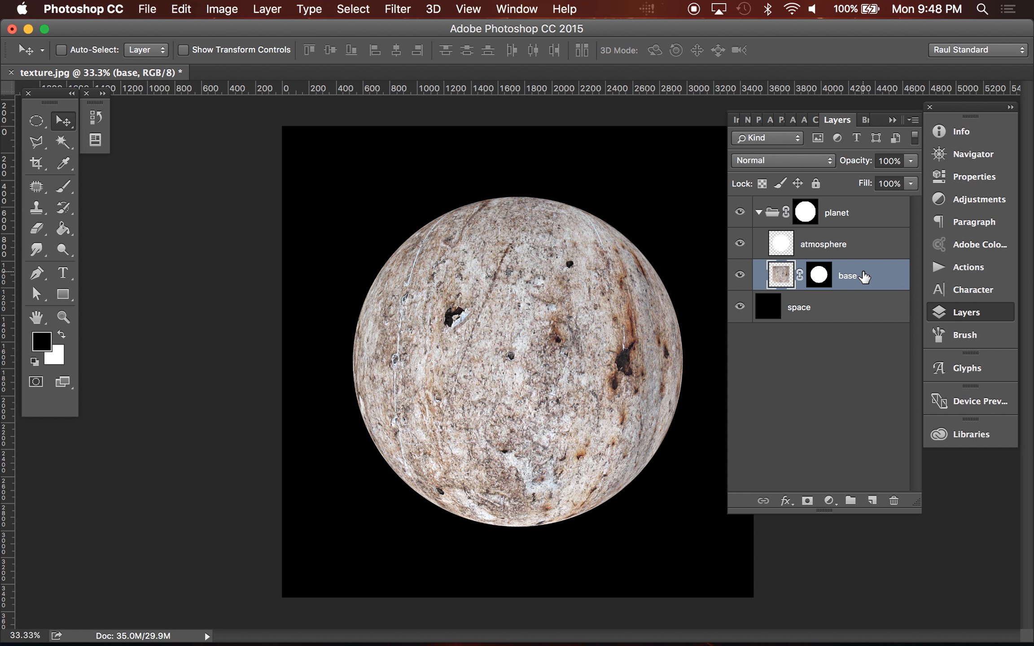
click(805, 213)
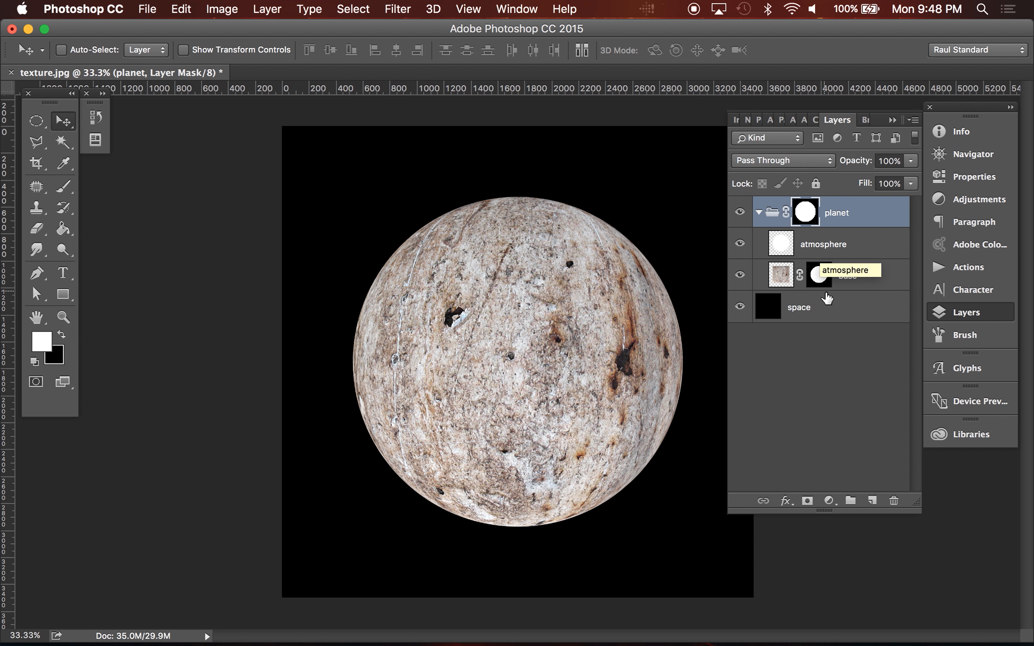
click(824, 279)
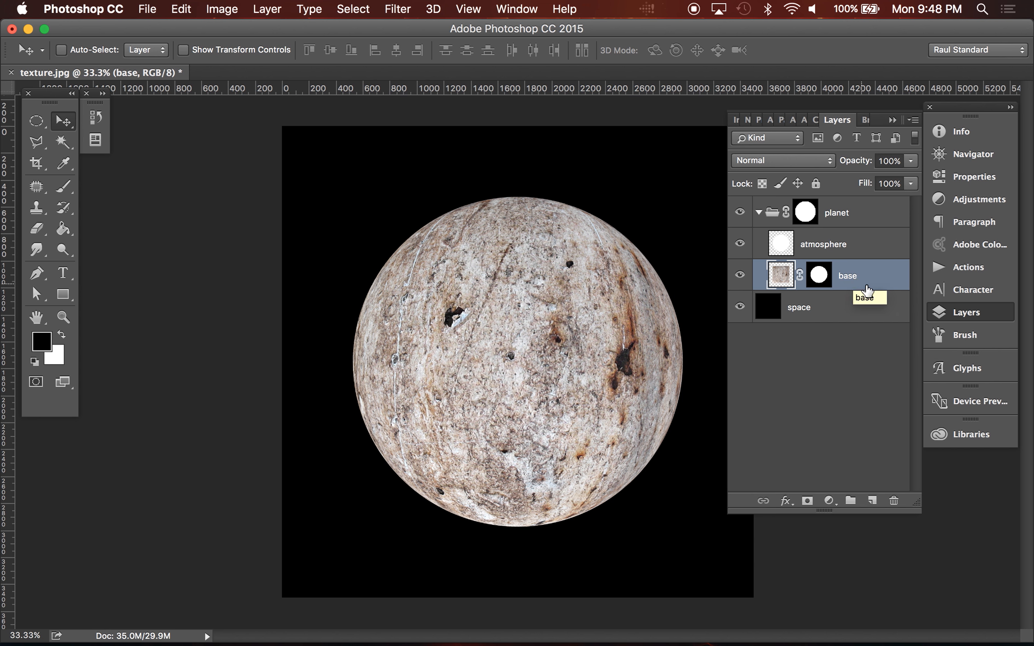
super+click(821, 279)
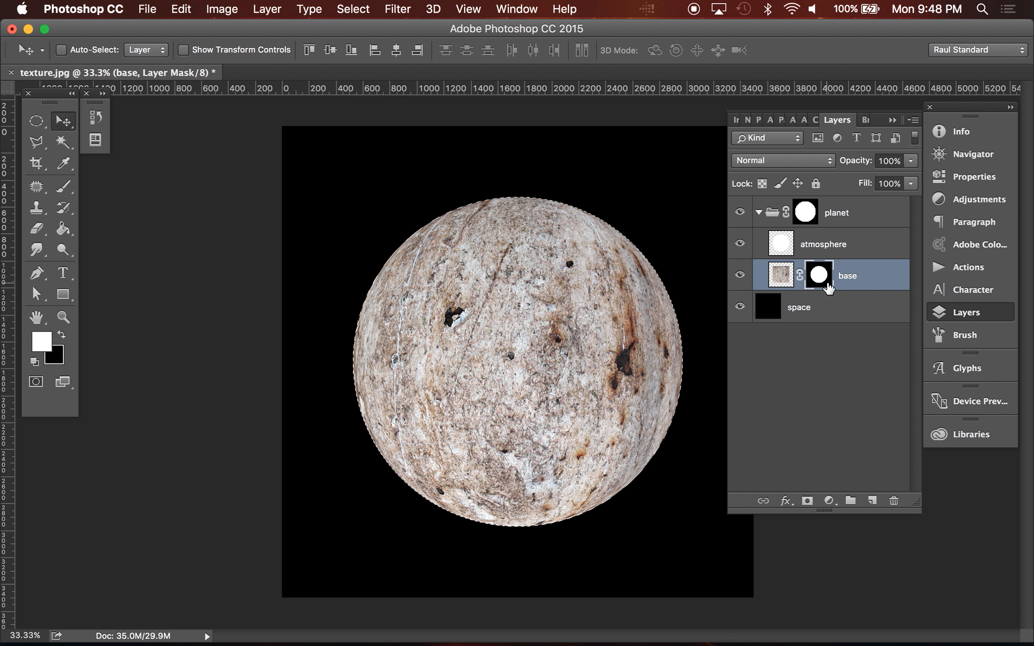
Set up the Gradient tool with black as the foreground colour and the Foreground to Transparent gradient
click(64, 229)
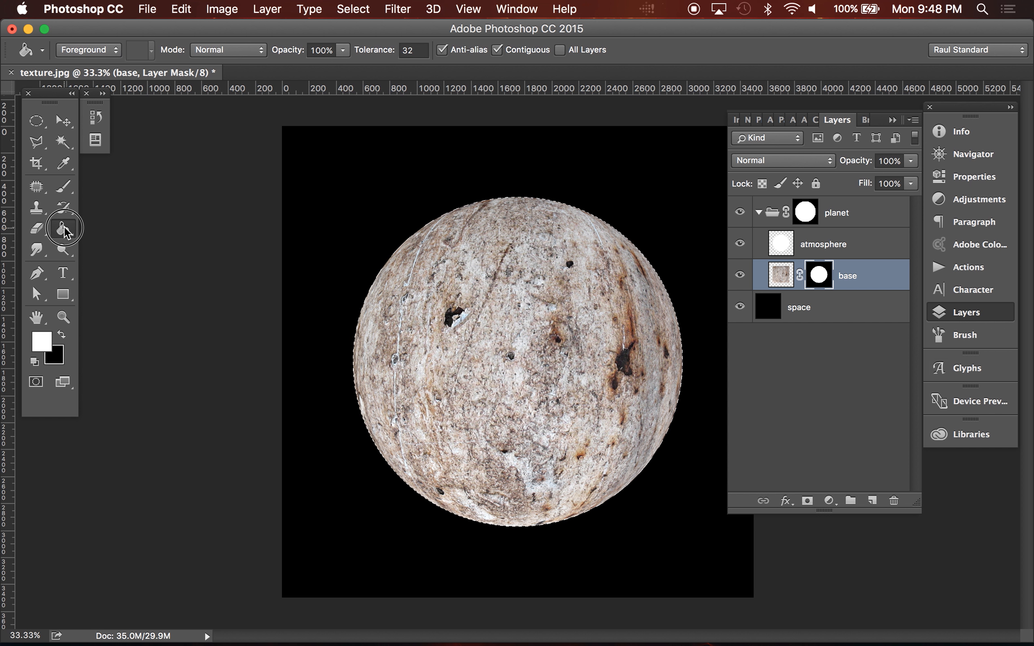
click(127, 224)
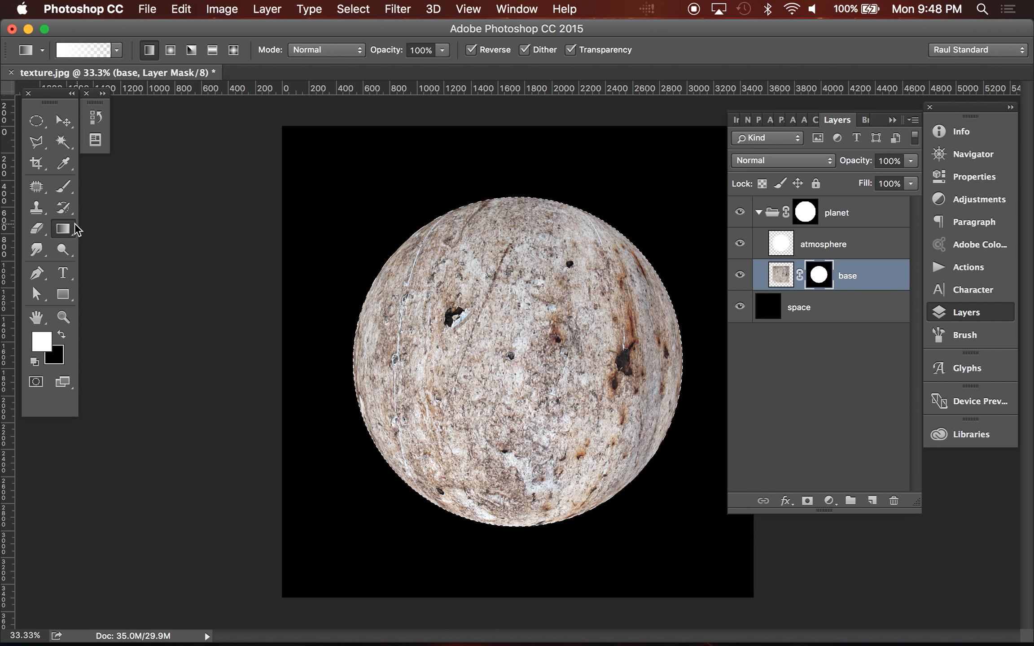
click(62, 335)
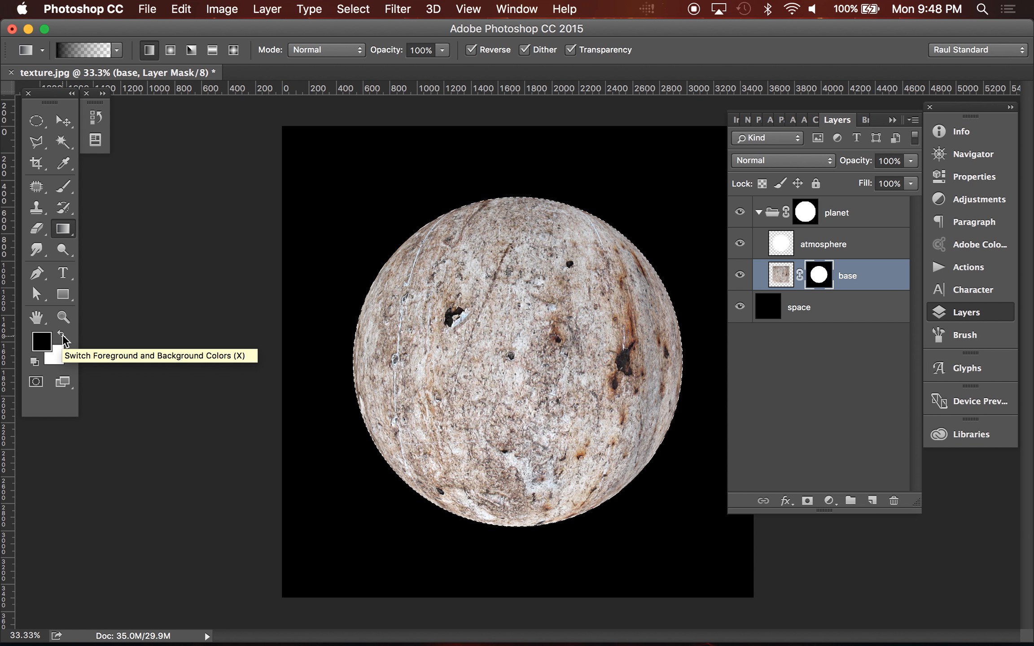
click(77, 47)
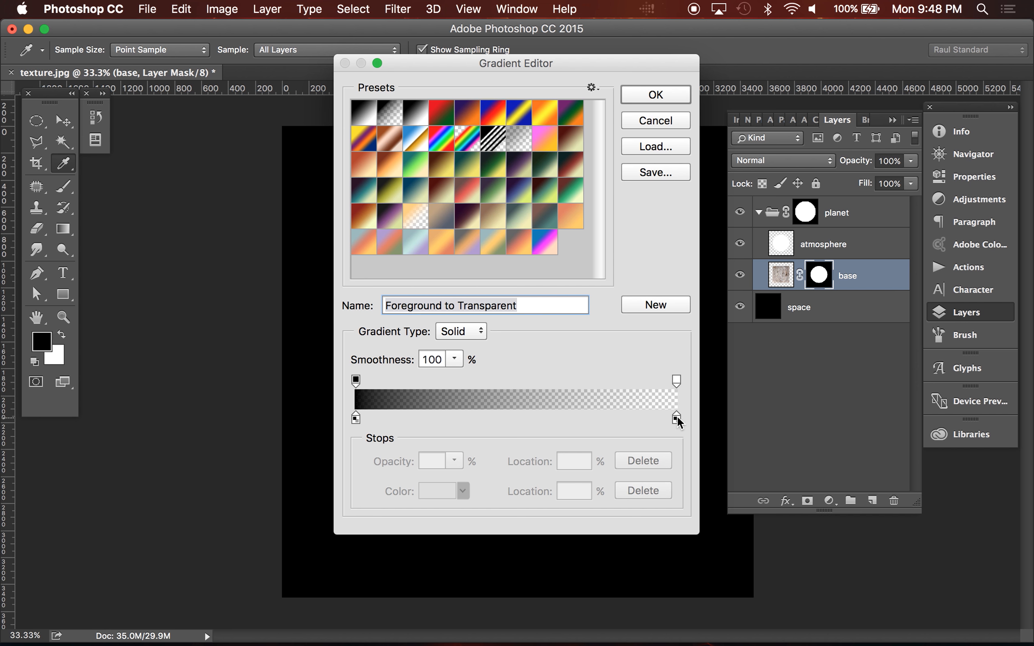
click(655, 95)
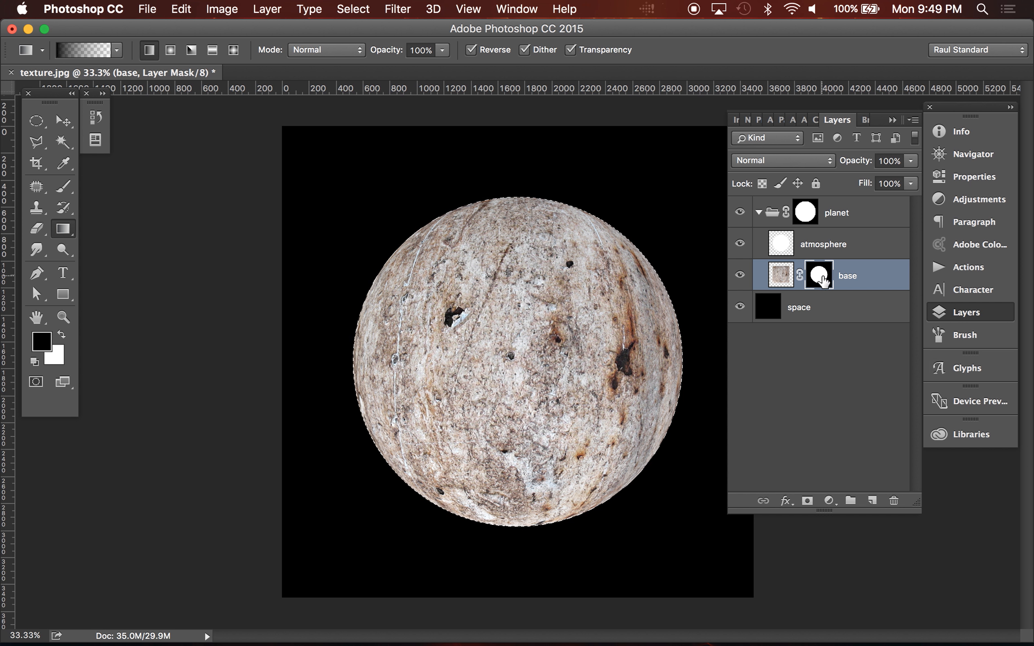
Shade the globe's lower-right side with repeated diagonal black-to-transparent gradients on the base layer's mask, and deselect
click(779, 278)
click(822, 277)
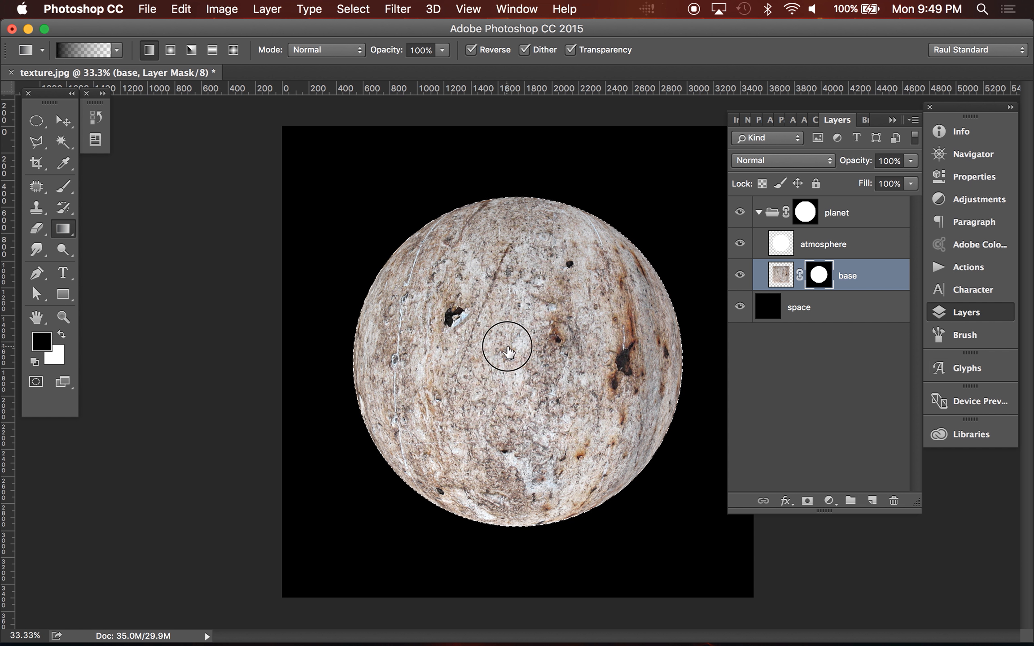
drag(638, 496, 754, 598)
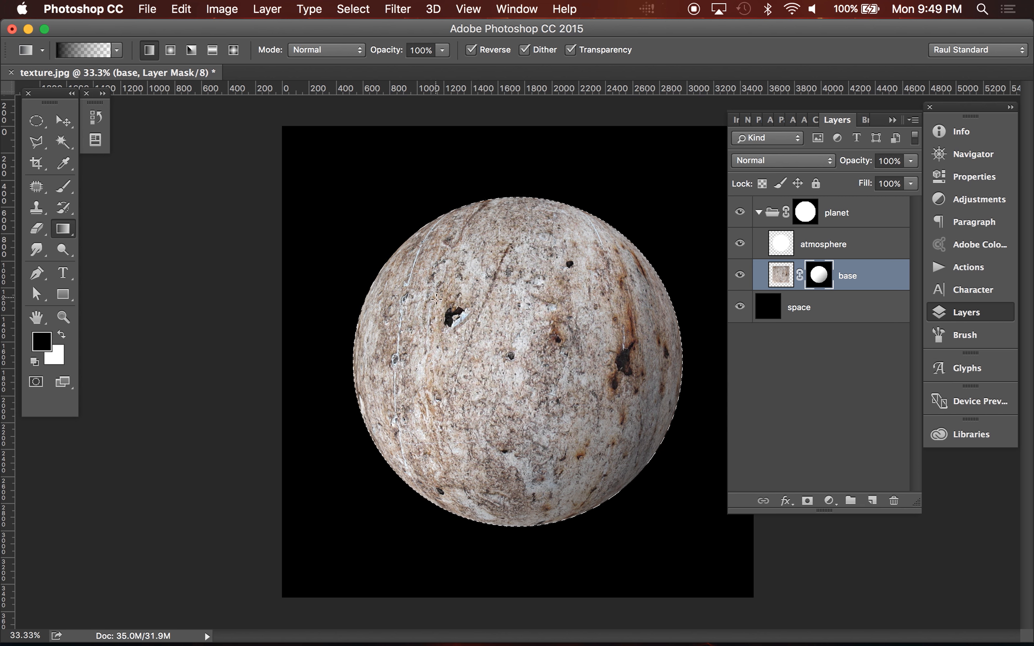
drag(668, 488, 780, 622)
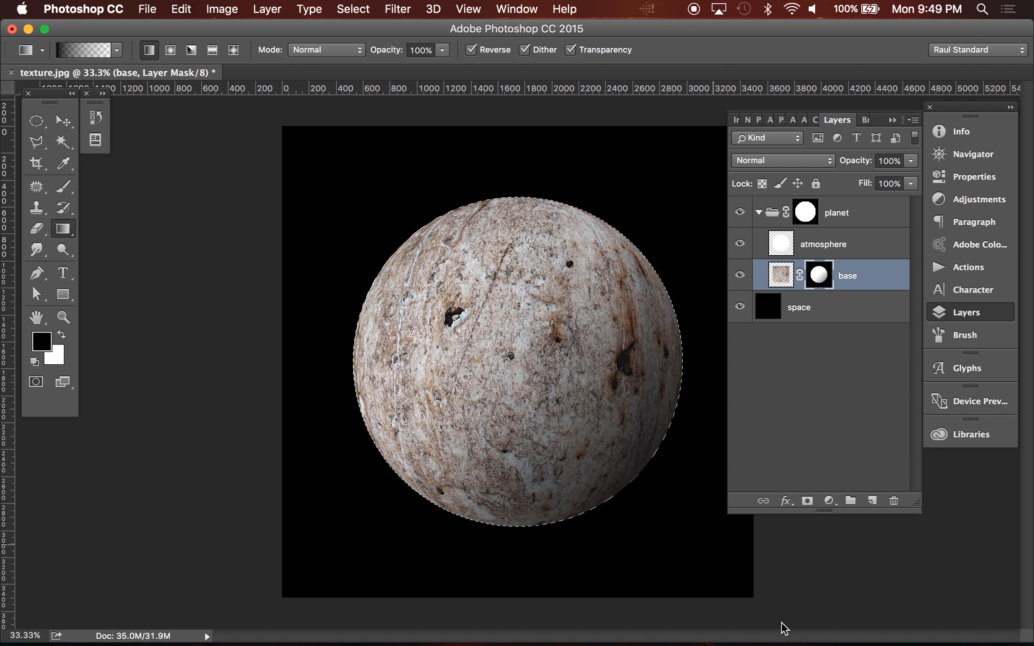
drag(463, 311, 763, 612)
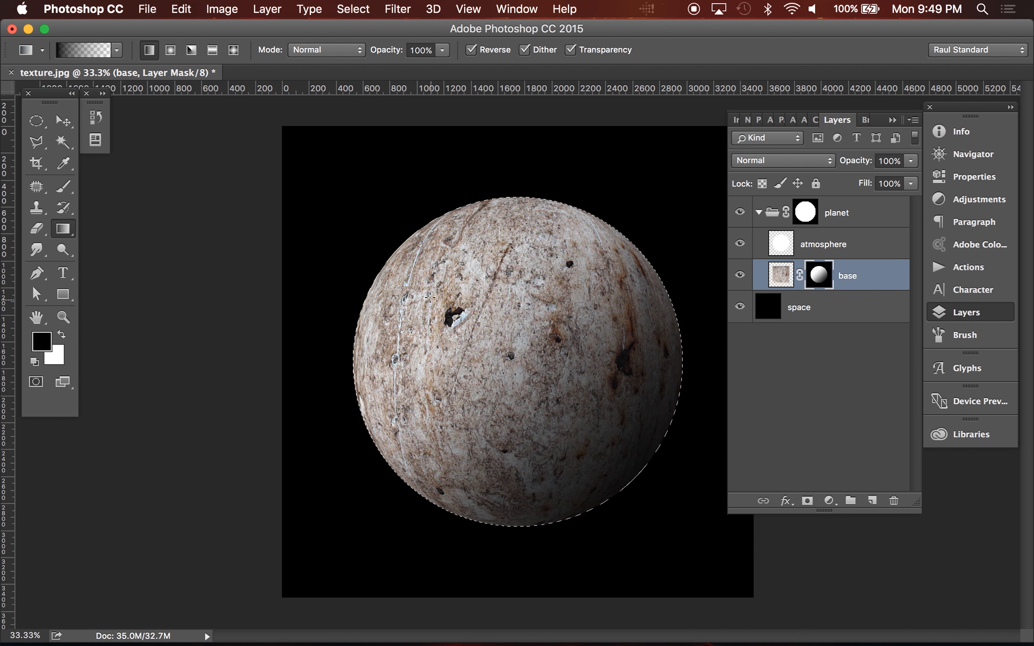
drag(642, 428, 759, 599)
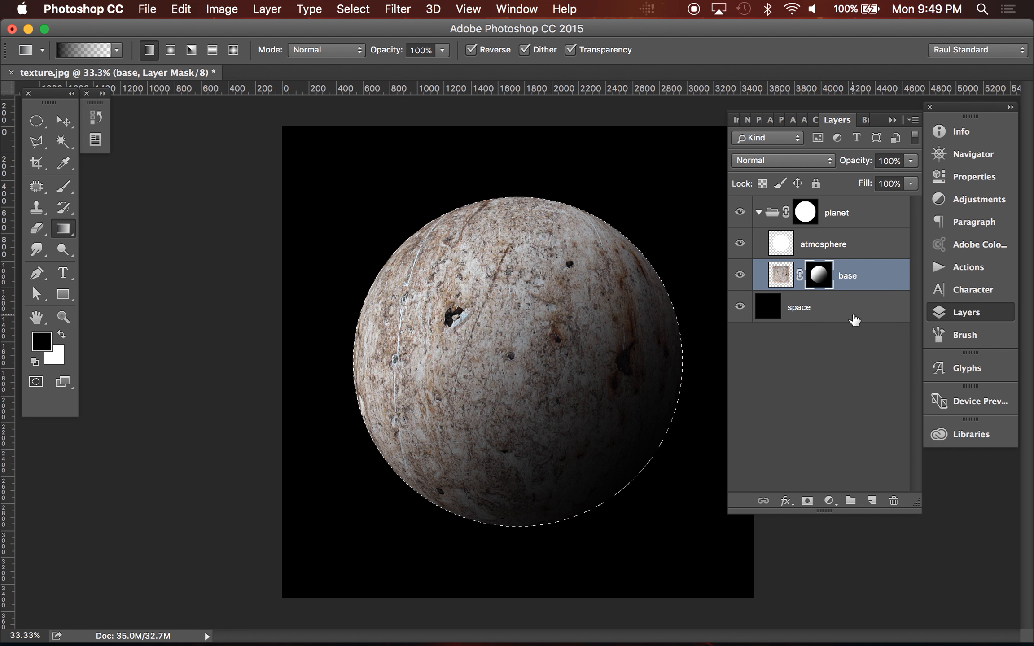
key(super+d)
Load the planet group's mask as a selection, darken its lower-right side with two diagonal gradients, and deselect
click(807, 211)
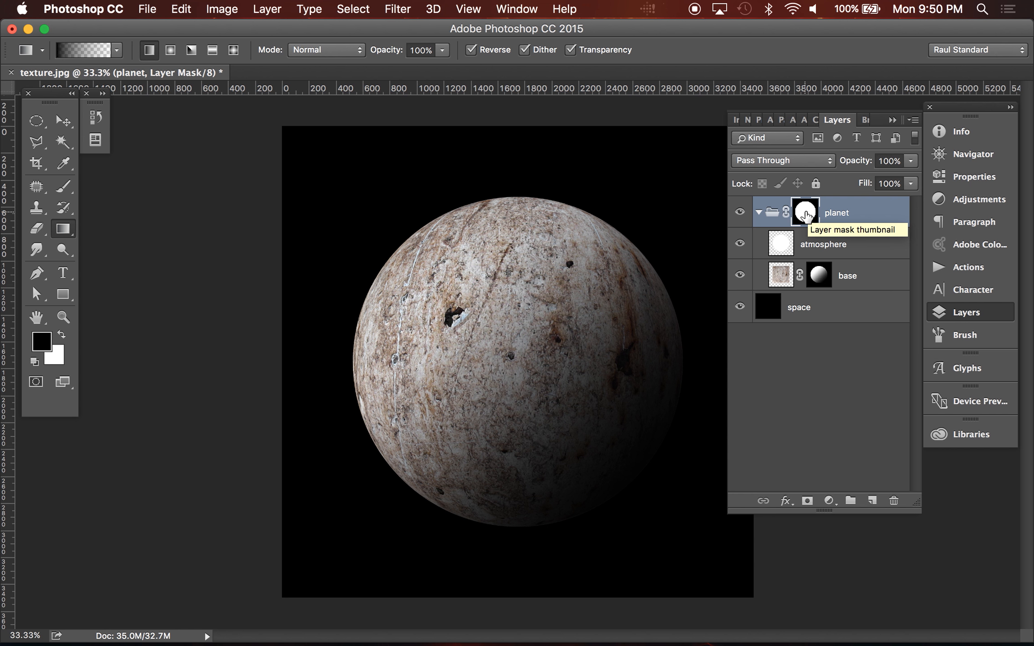
super+click(806, 215)
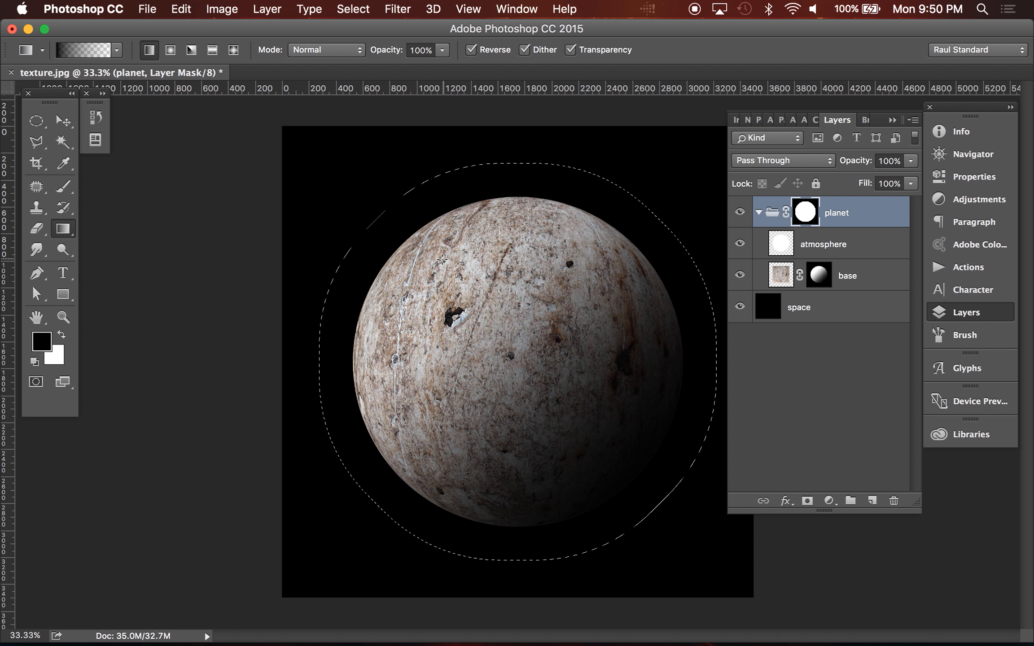
drag(436, 263, 769, 581)
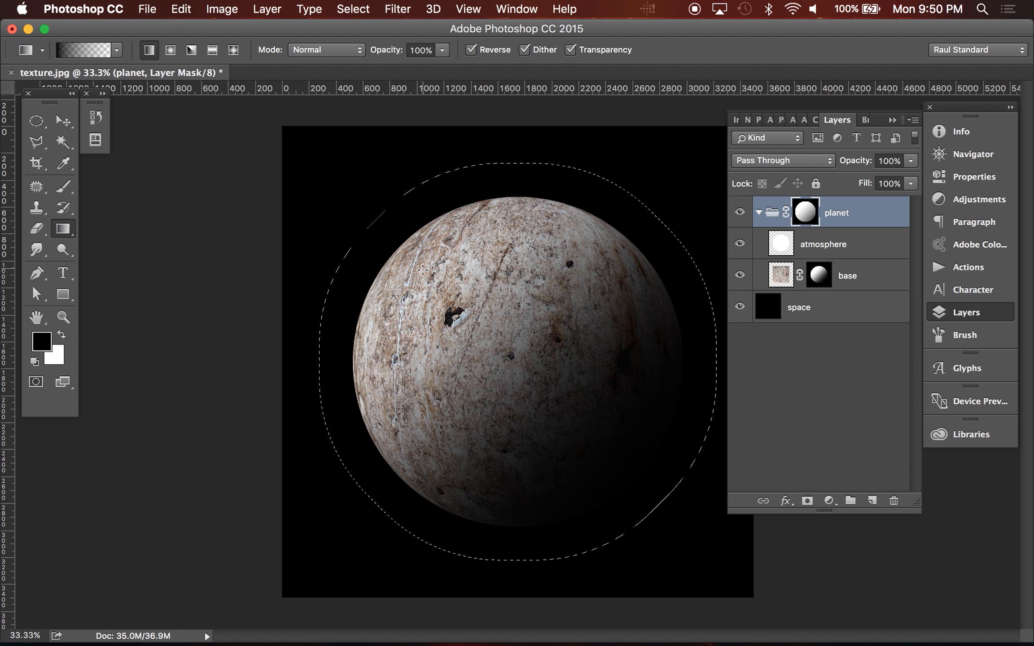
drag(423, 270, 789, 630)
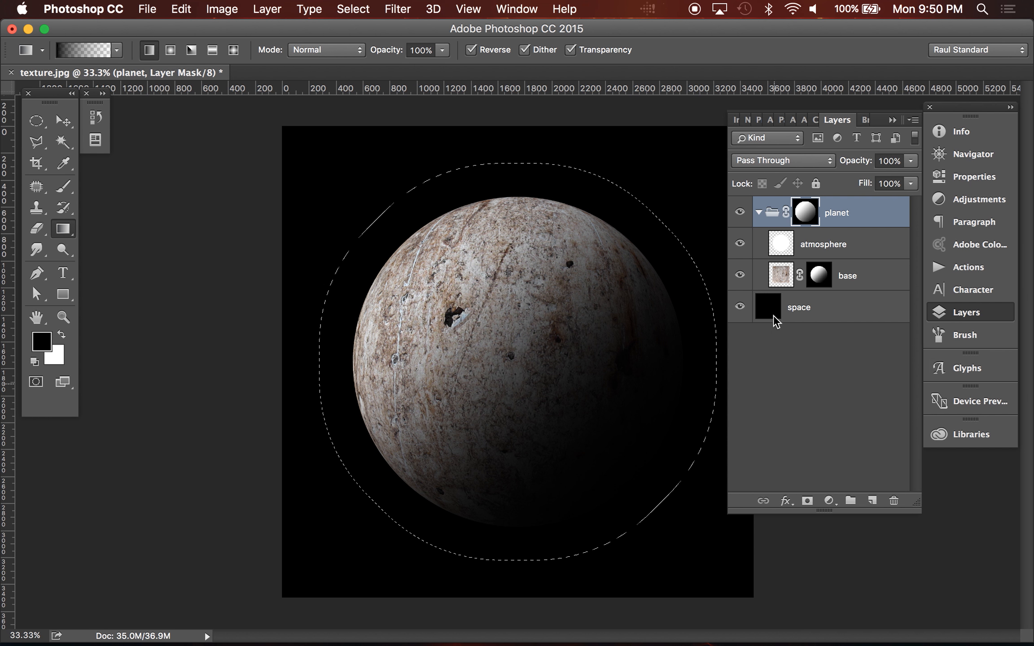
key(super+d)
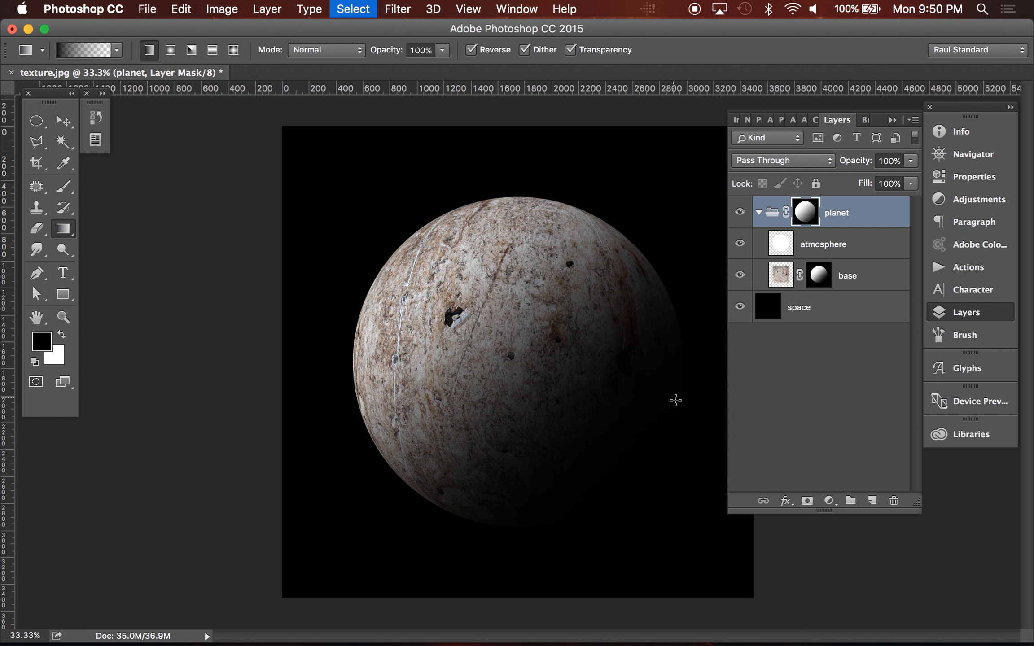
Add an Inner Glow layer style to the atmosphere layer with Screen blending and 100% opacity
click(828, 254)
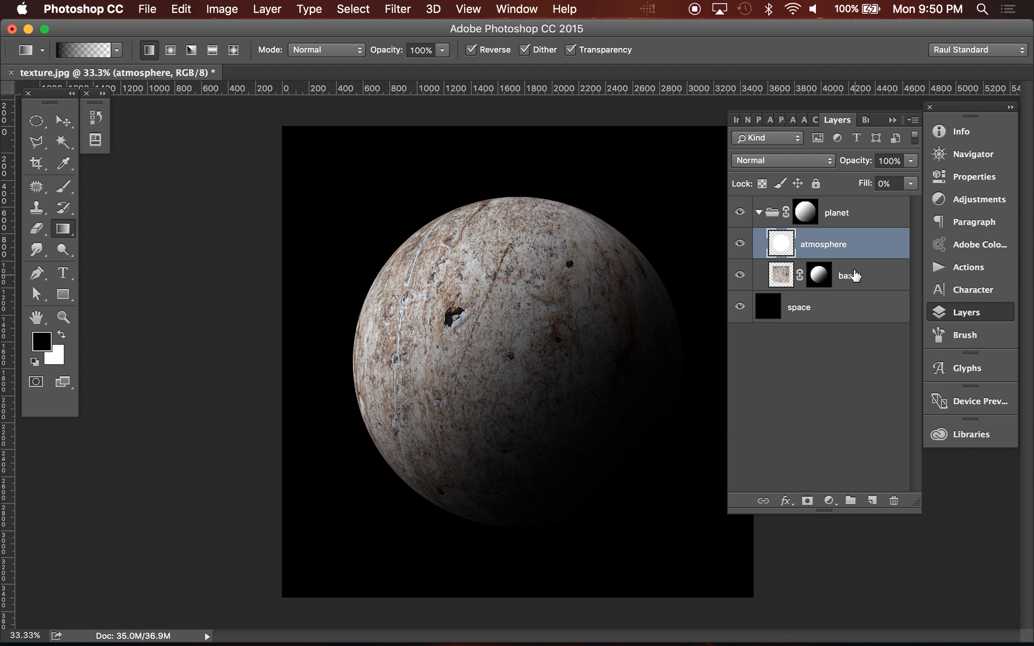
click(962, 315)
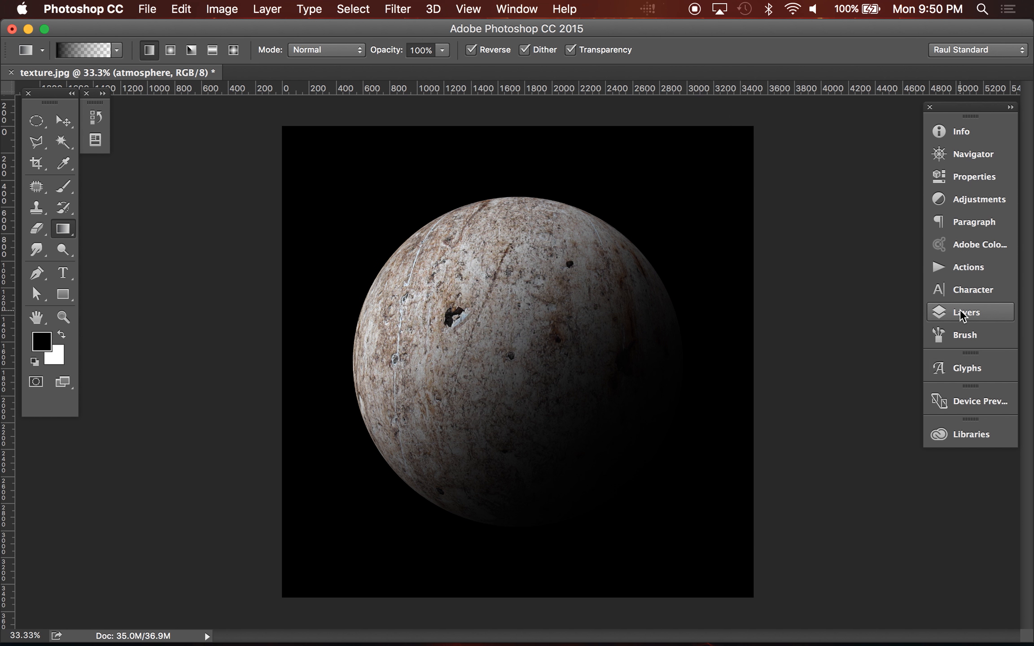
key(z)
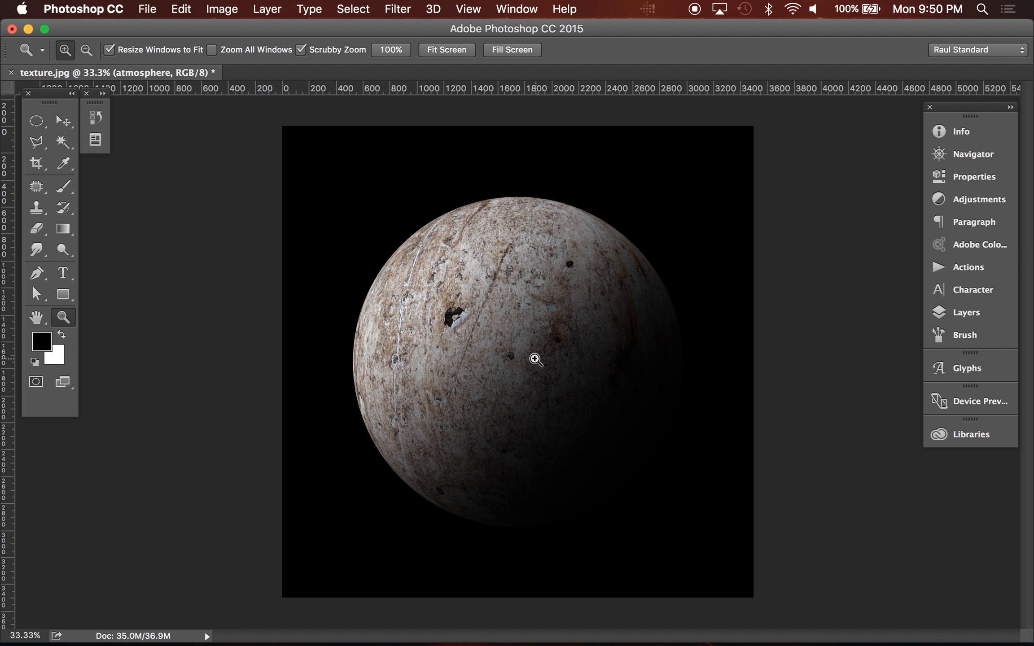
click(510, 343)
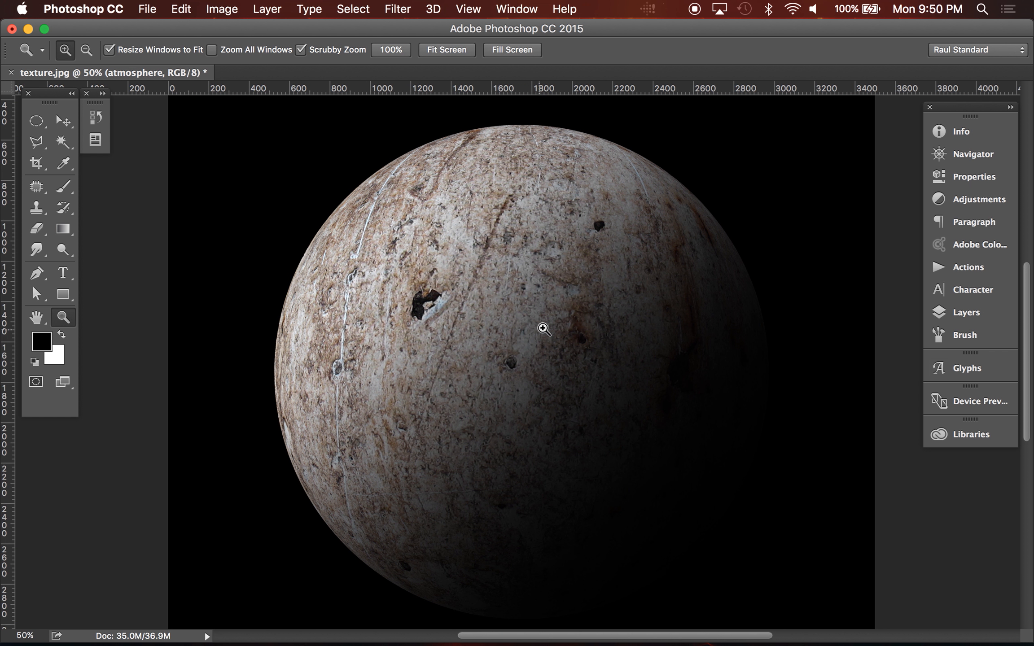
drag(700, 316, 528, 314)
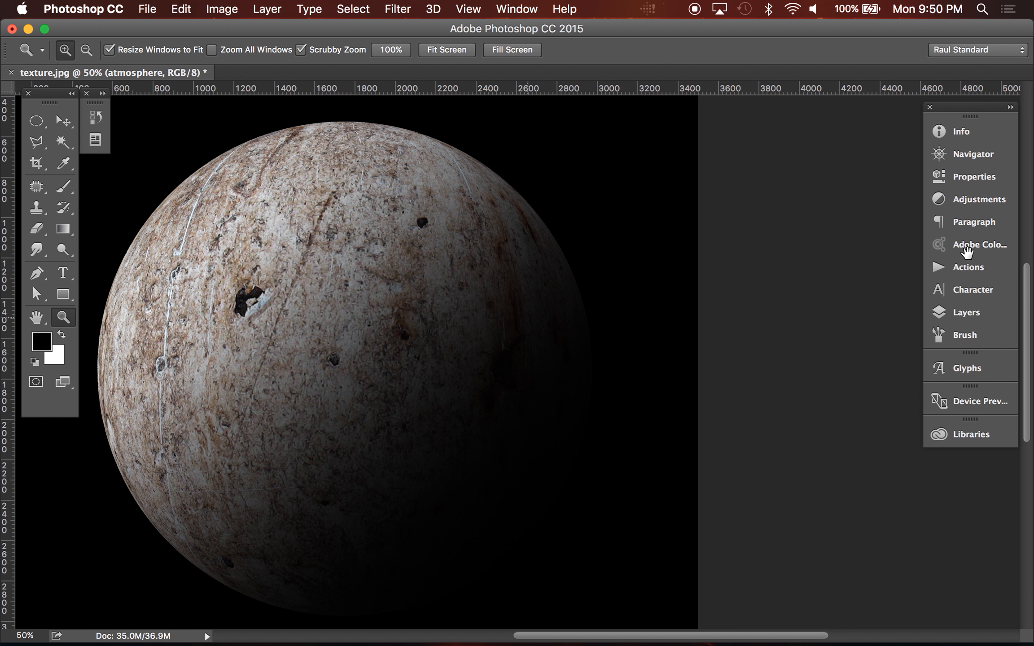
click(982, 326)
click(976, 313)
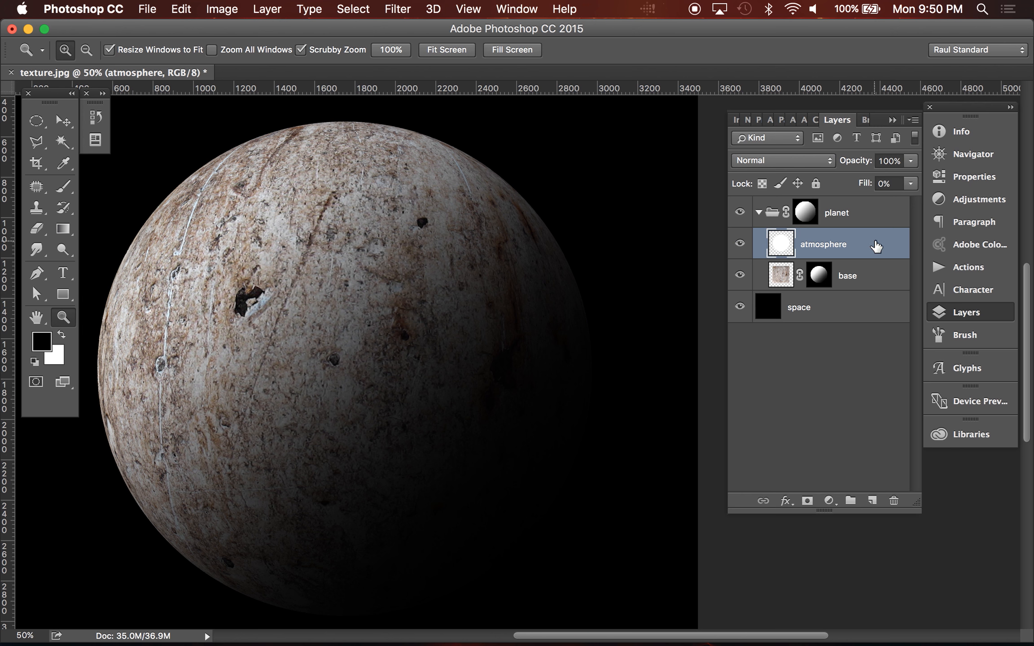
double_click(877, 243)
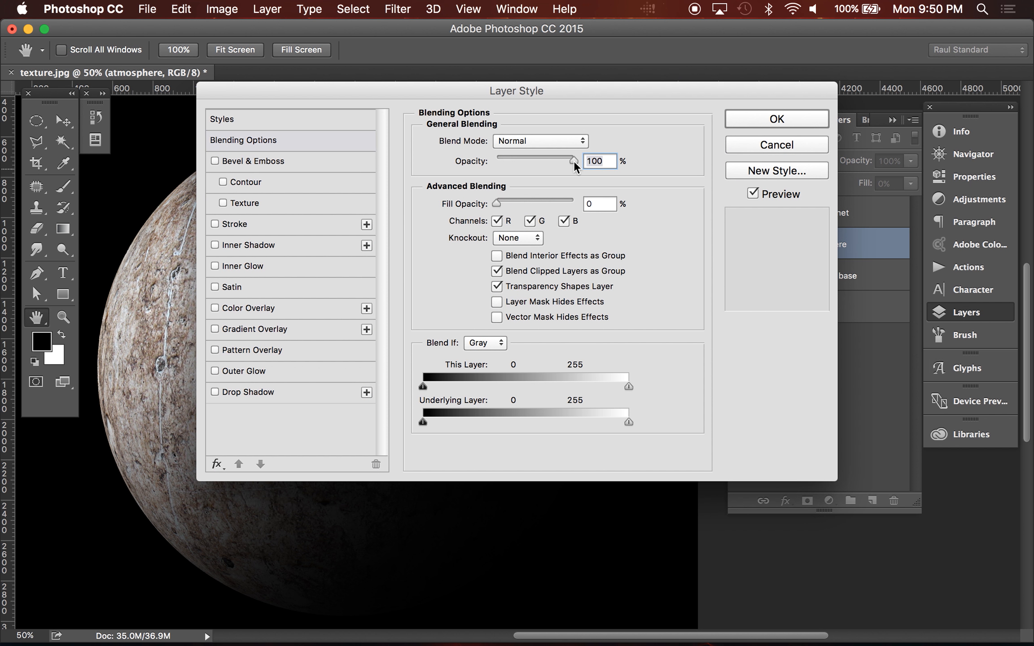
drag(429, 90, 783, 182)
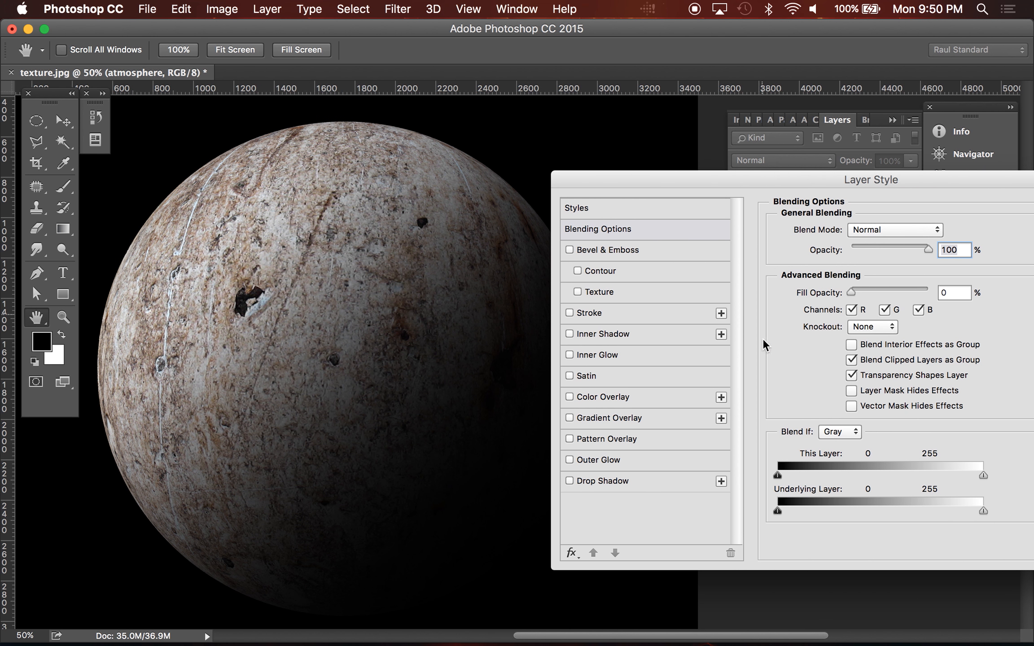
click(609, 355)
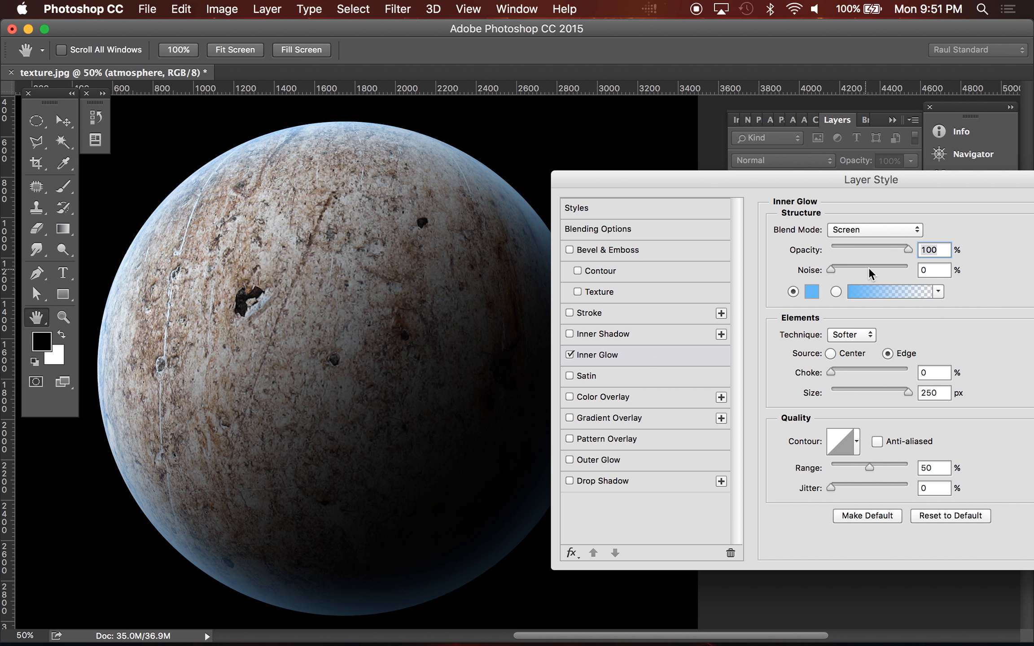
drag(880, 247, 915, 245)
Change the Inner Glow colour to the deeper blue #1887d4
click(813, 296)
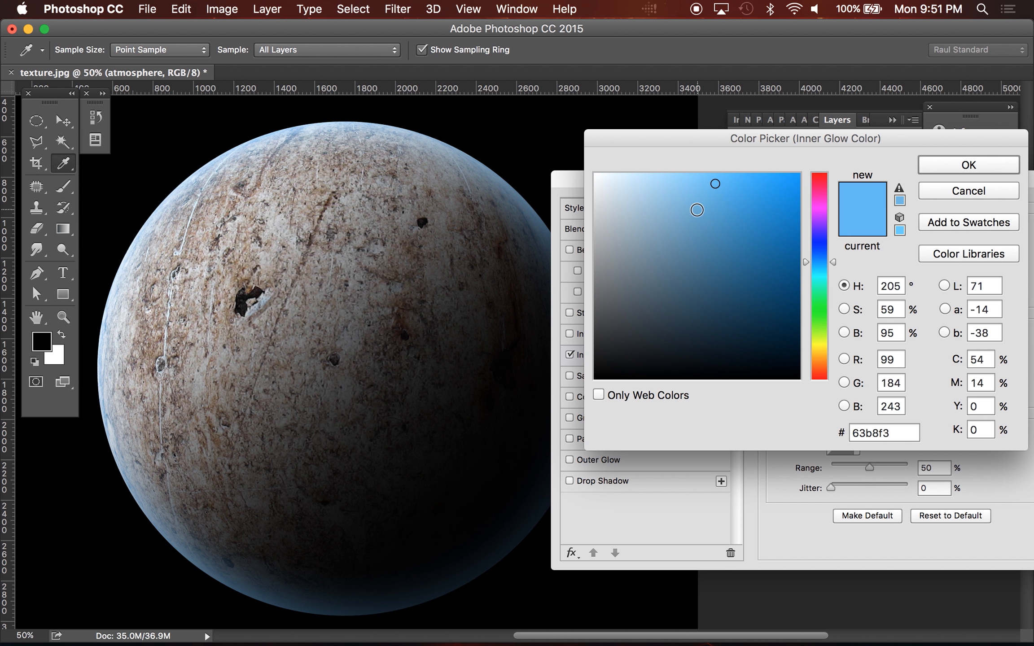
click(704, 216)
mouse_move(705, 217)
mouse_down()
mouse_move(695, 198)
mouse_move(749, 220)
mouse_move(737, 227)
mouse_move(739, 250)
mouse_move(734, 203)
mouse_move(757, 205)
mouse_up()
drag(766, 207, 776, 209)
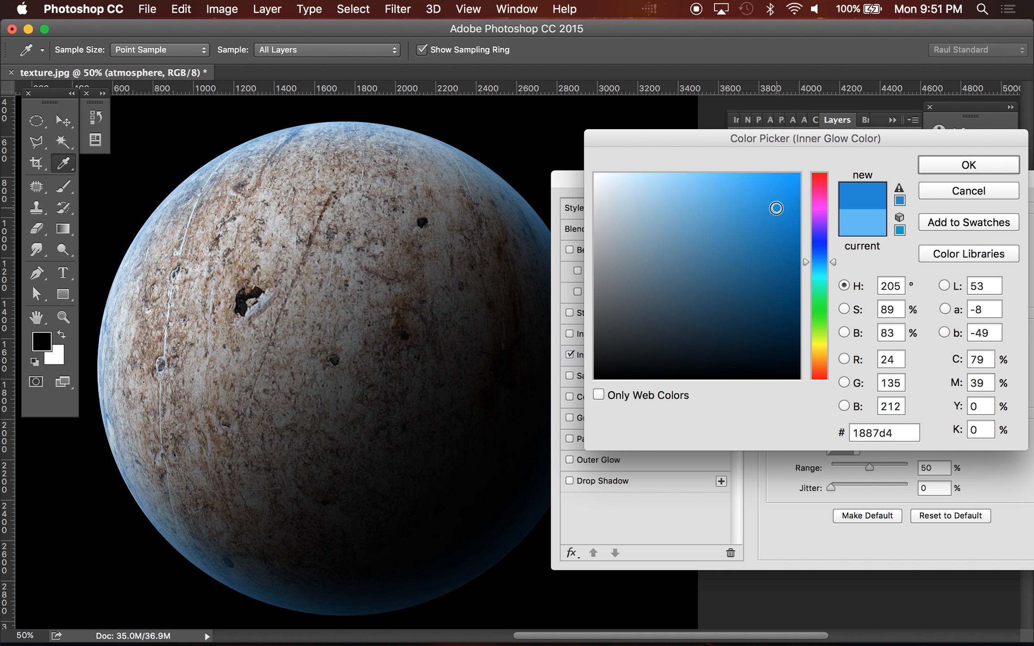
key(Return)
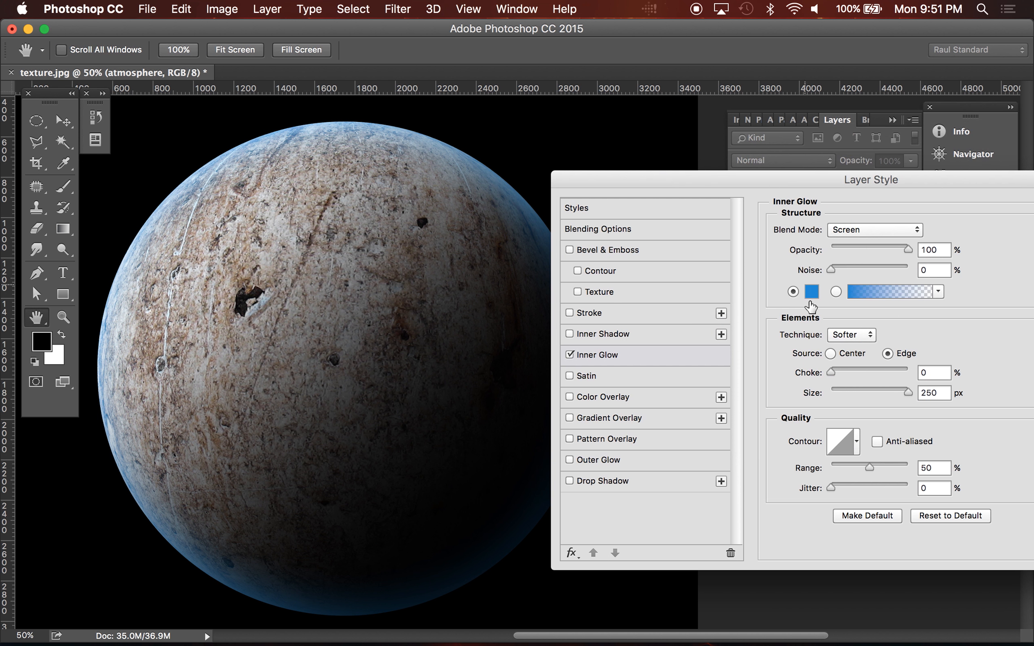
Add an Outer Glow to the atmosphere layer with 100% opacity and a size of 152 px
click(610, 461)
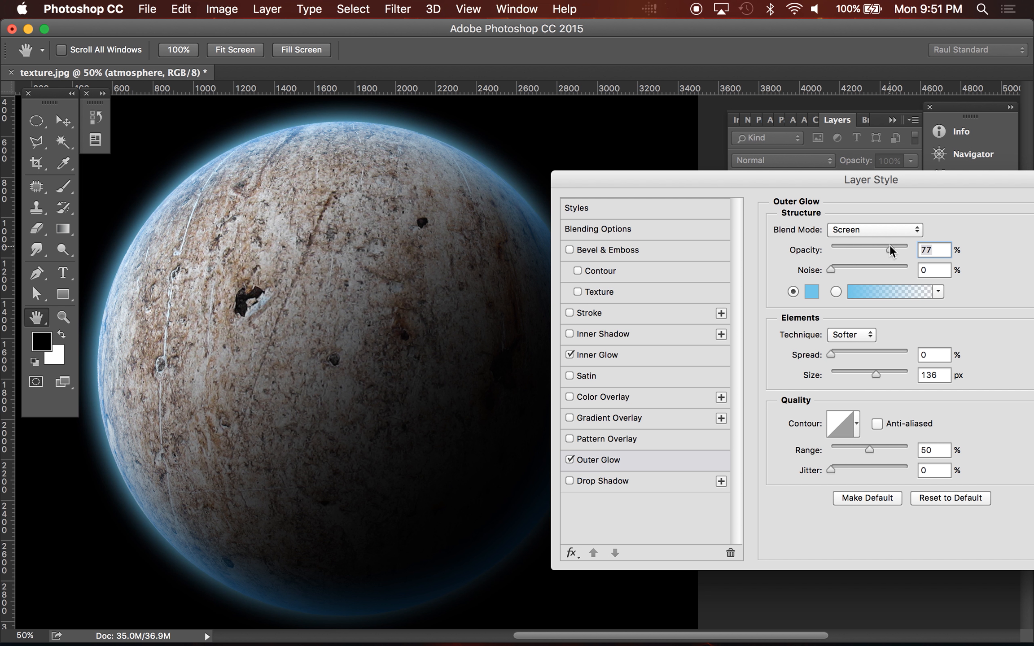
drag(892, 250, 961, 251)
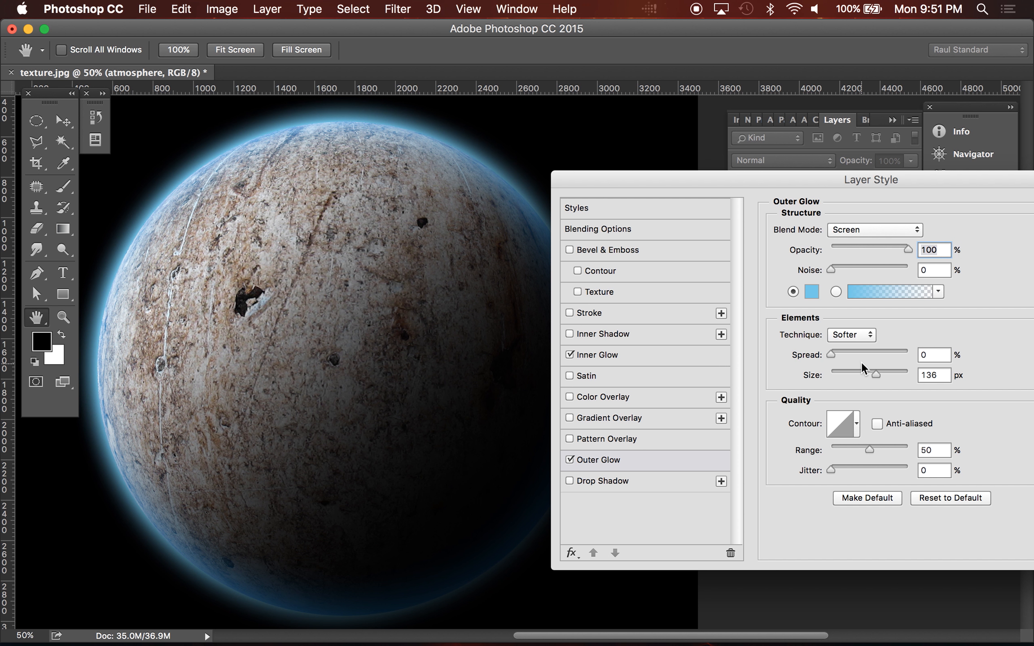
drag(876, 376, 888, 375)
drag(763, 179, 671, 136)
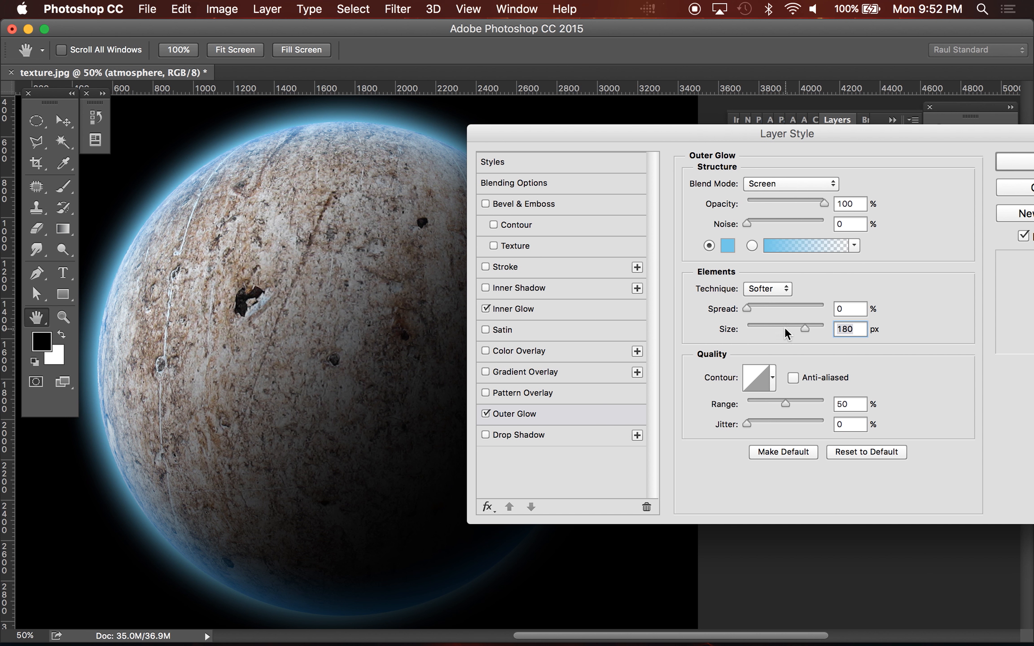
drag(788, 328, 797, 330)
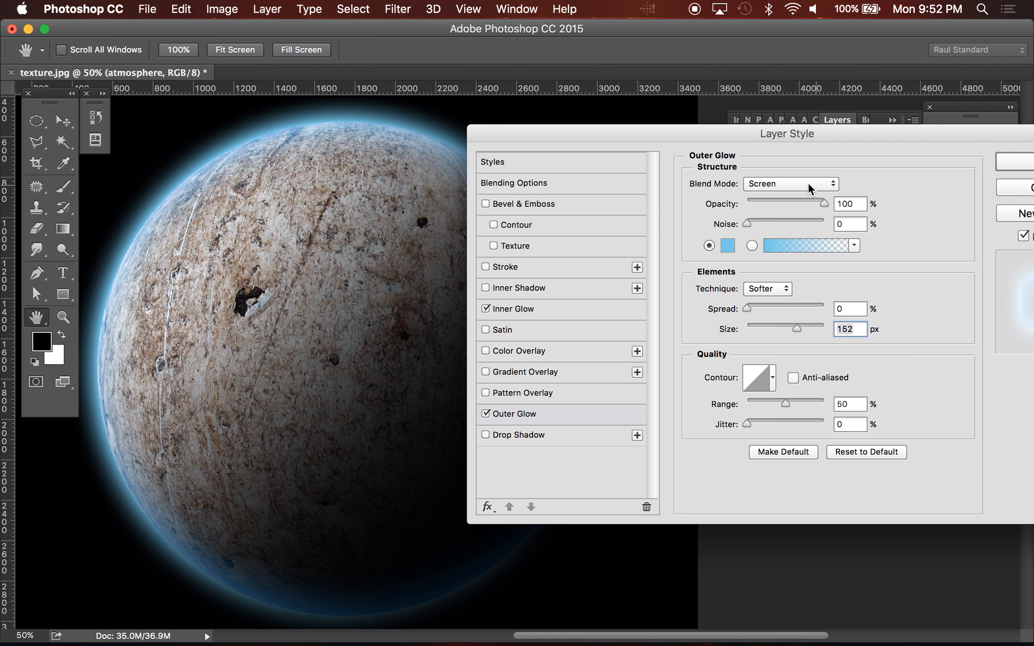
Change the Outer Glow colour to light blue #8ad2ed and apply the atmosphere layer's styles
click(728, 246)
click(680, 236)
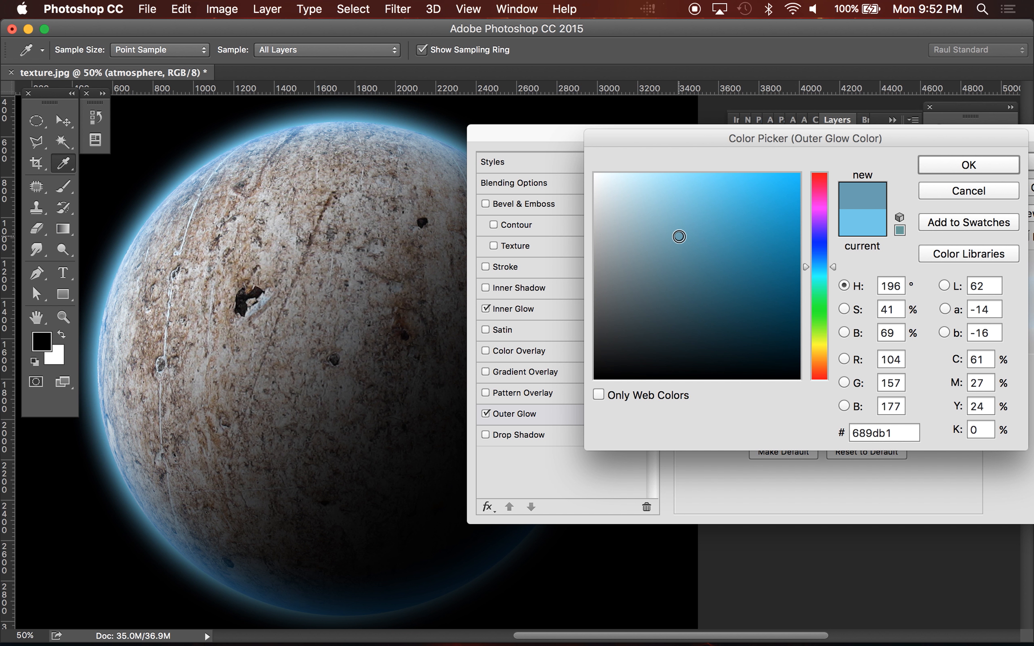
click(680, 188)
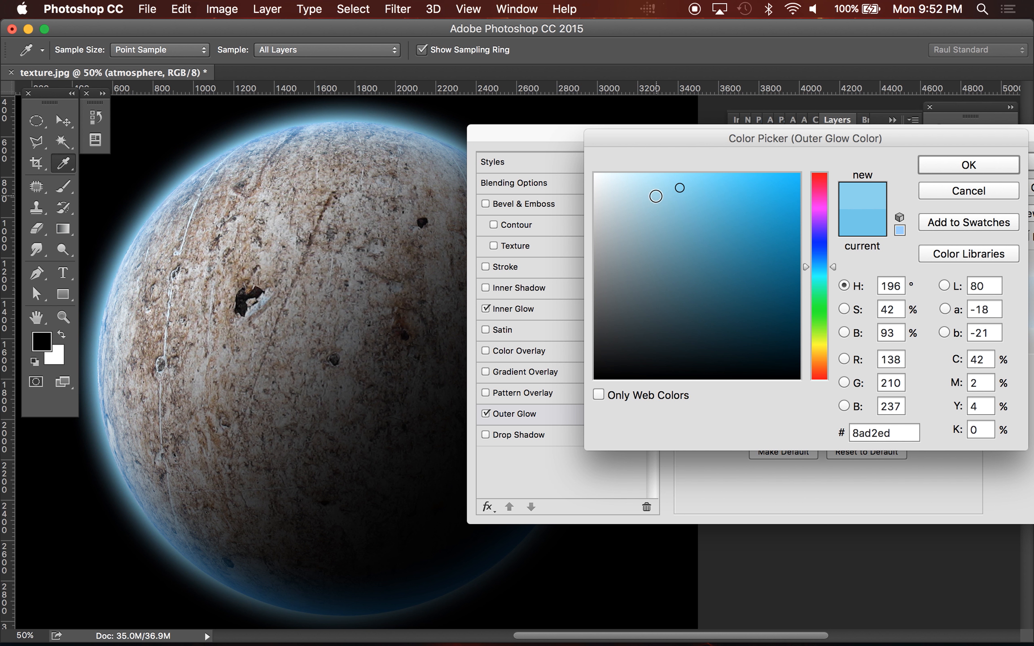
key(Return)
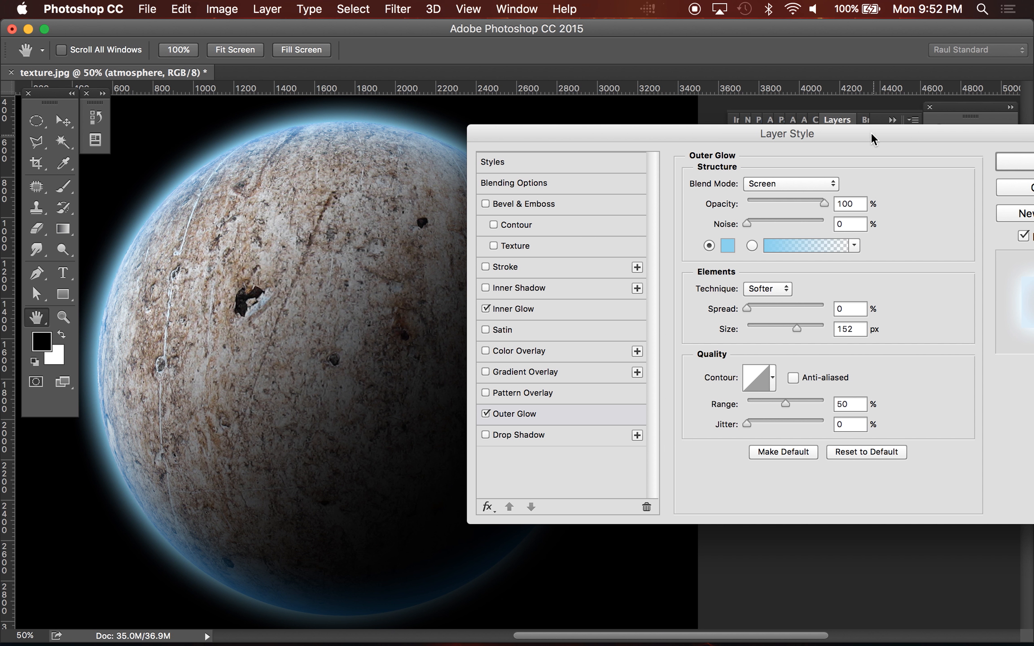
drag(873, 139, 711, 130)
click(891, 157)
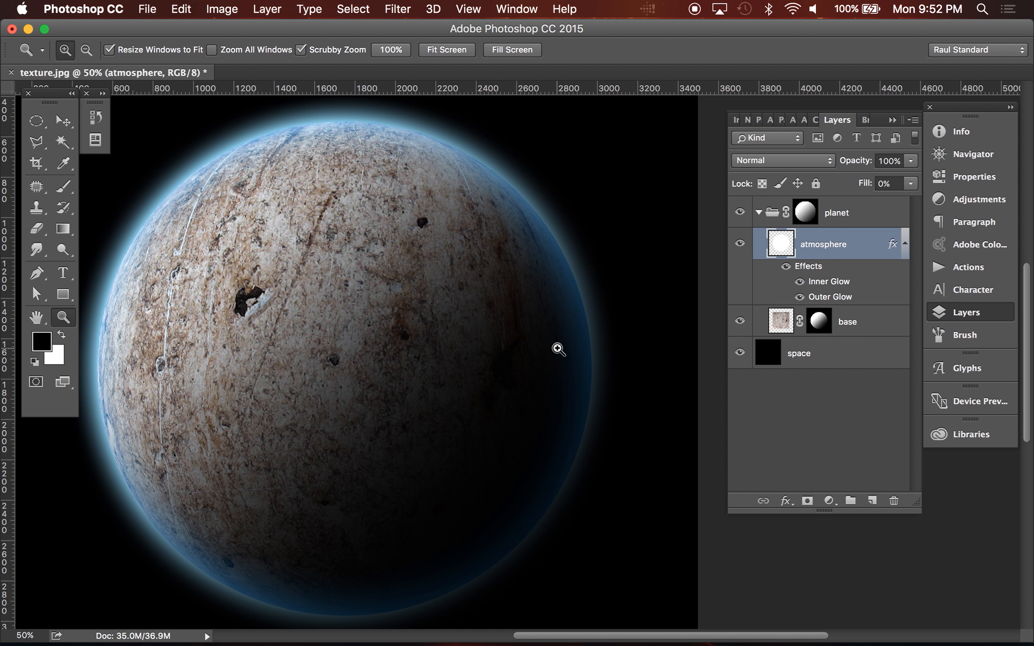
Darken the lower-right side on the planet group's mask with a long diagonal black-to-transparent gradient, undoing a shorter first attempt
alt+click(516, 358)
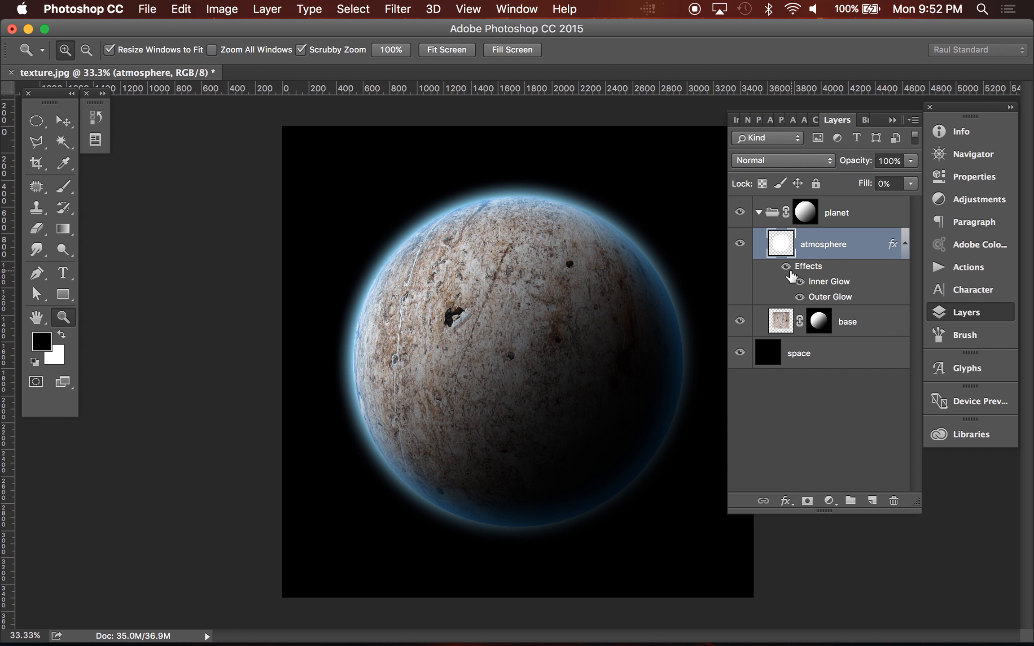
click(806, 216)
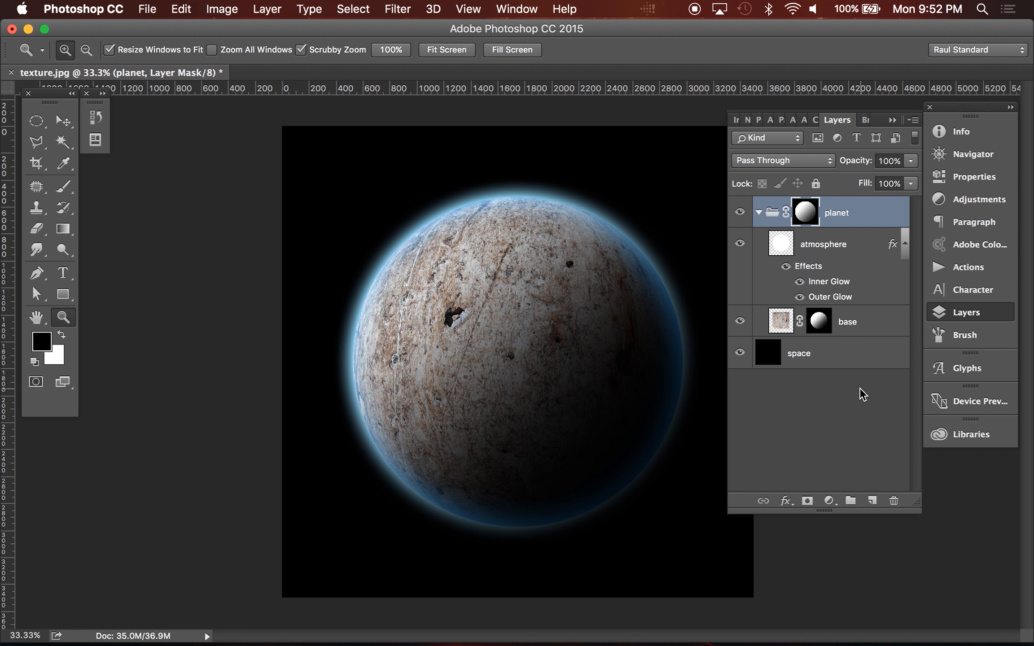
key(g)
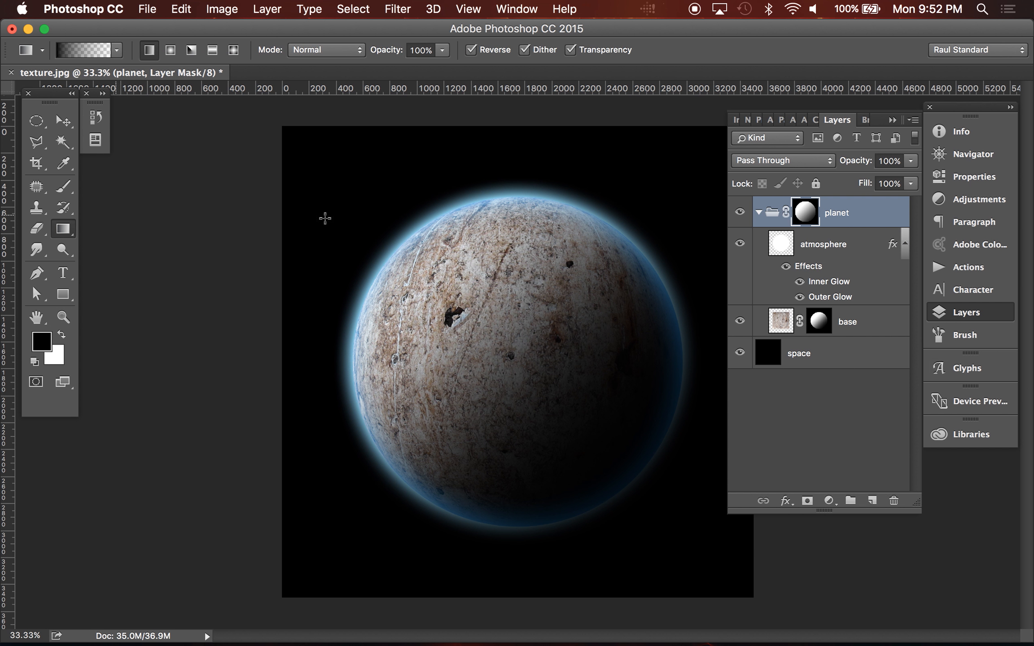
drag(501, 378, 676, 561)
key(super+z)
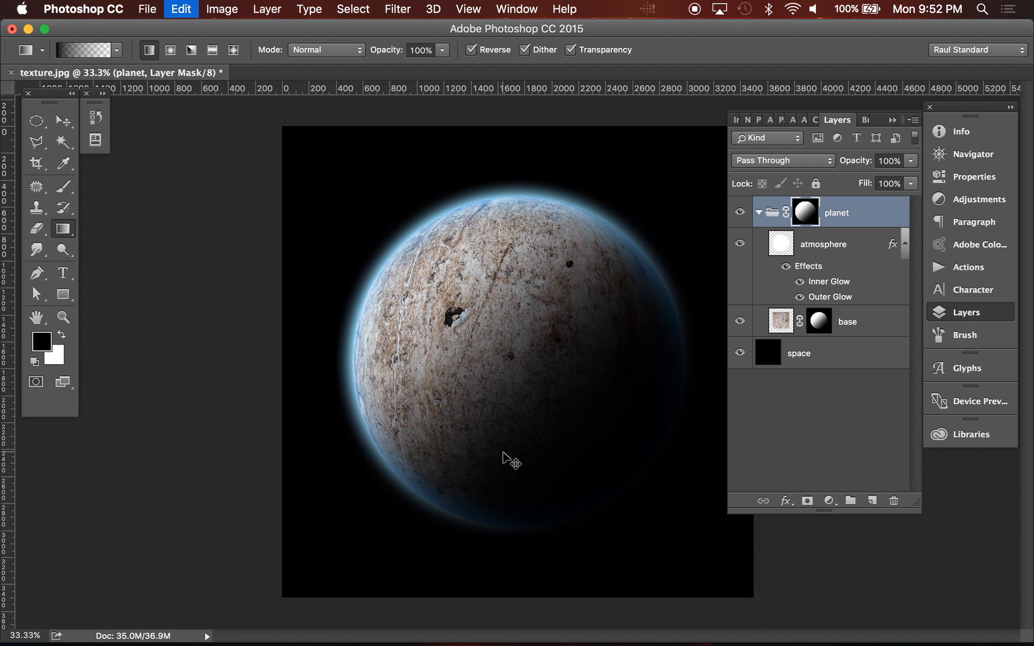
drag(450, 300, 744, 633)
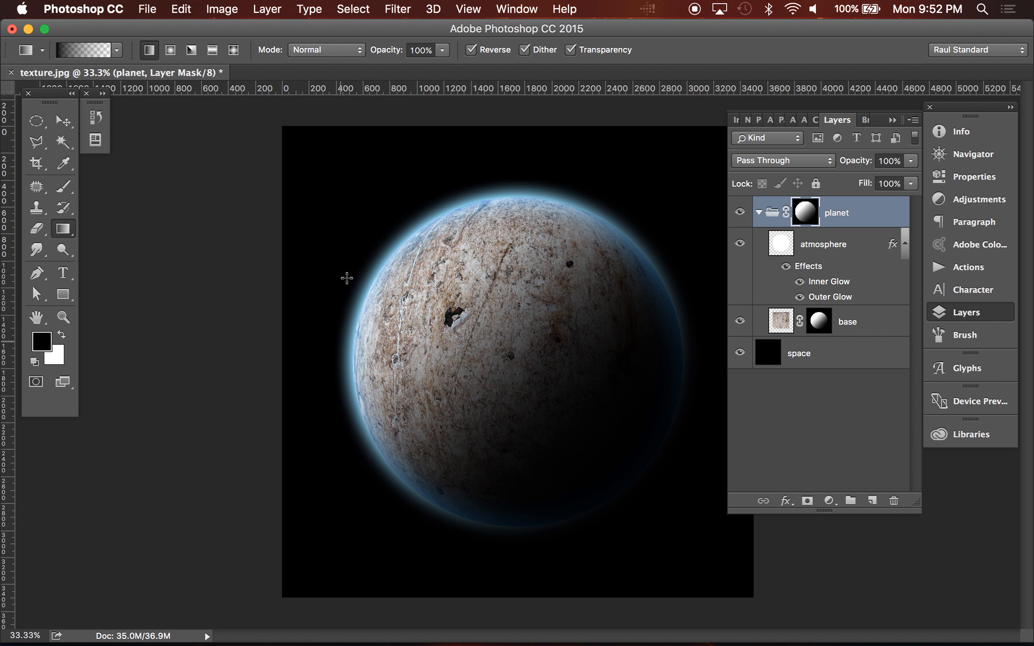
Collapse the planet group and add a Gradient Map adjustment layer above it
key(v)
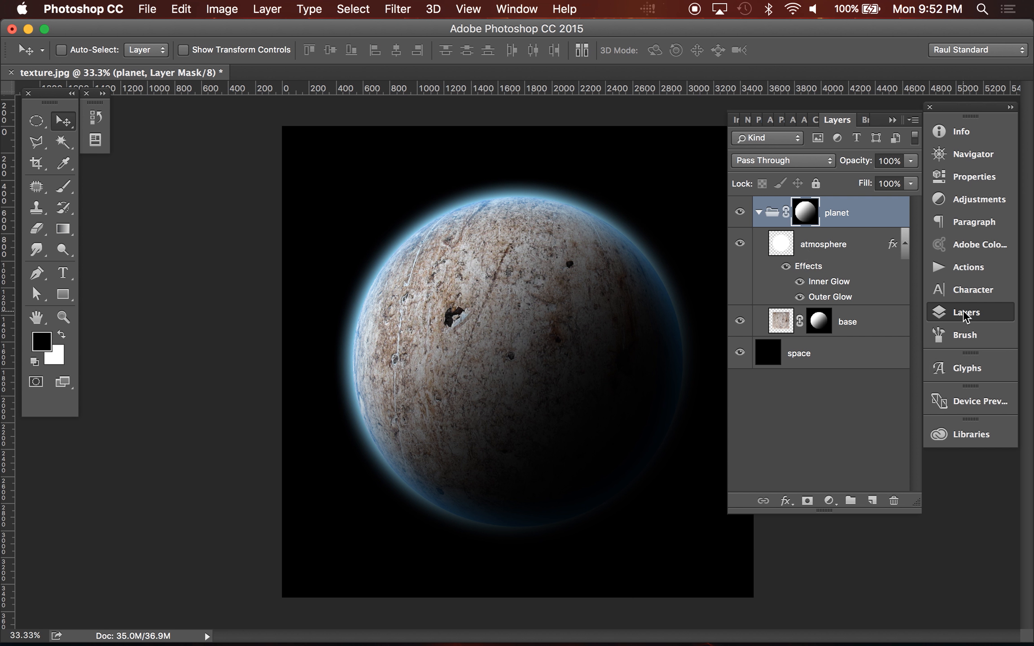
click(759, 213)
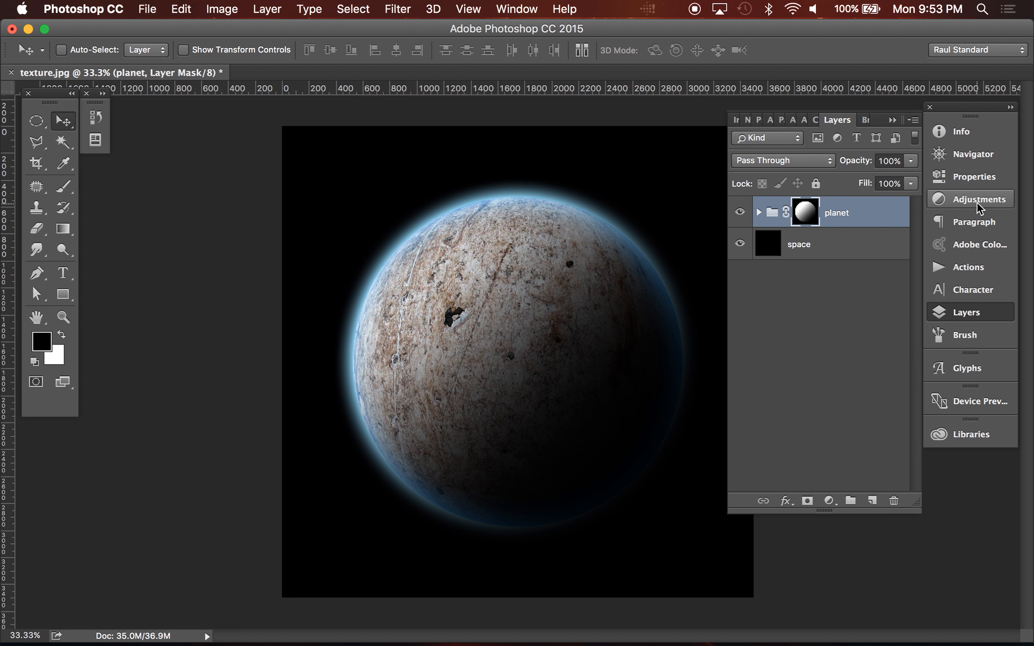
click(978, 206)
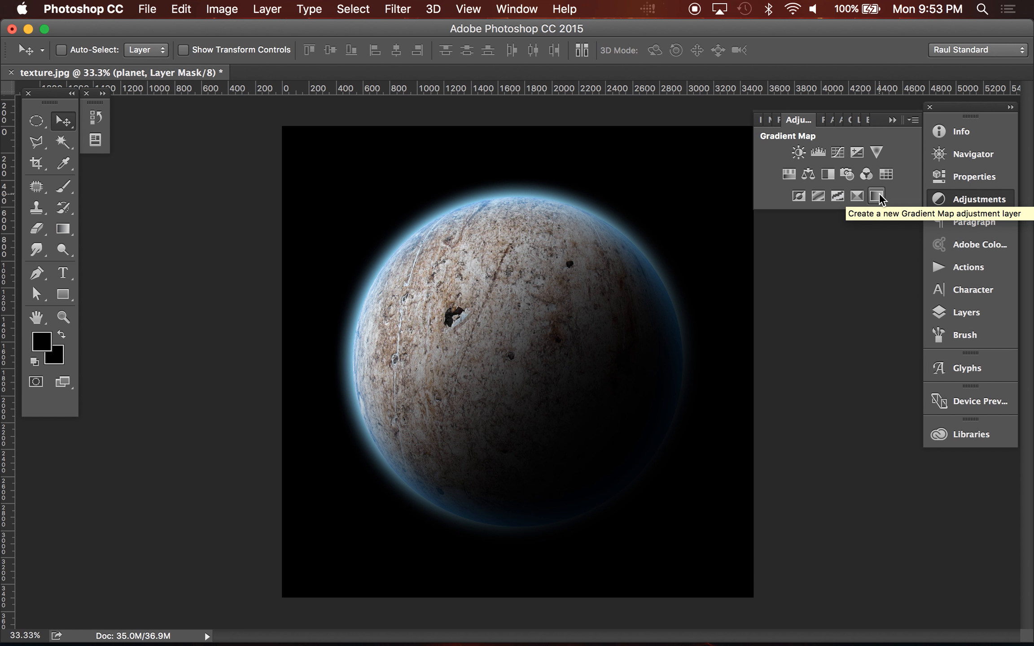
click(879, 200)
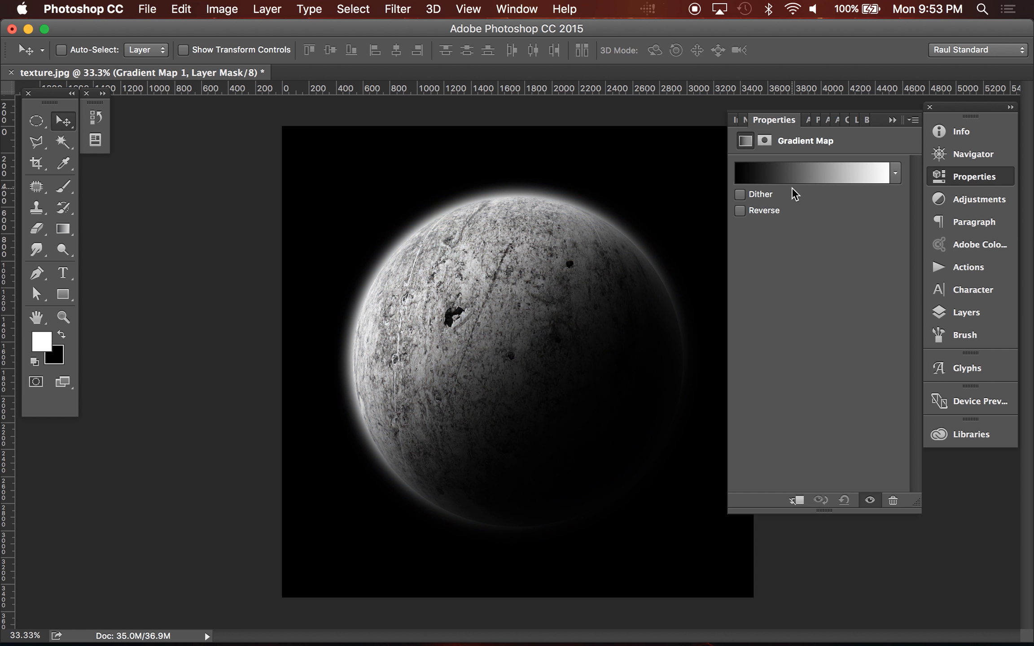
click(983, 314)
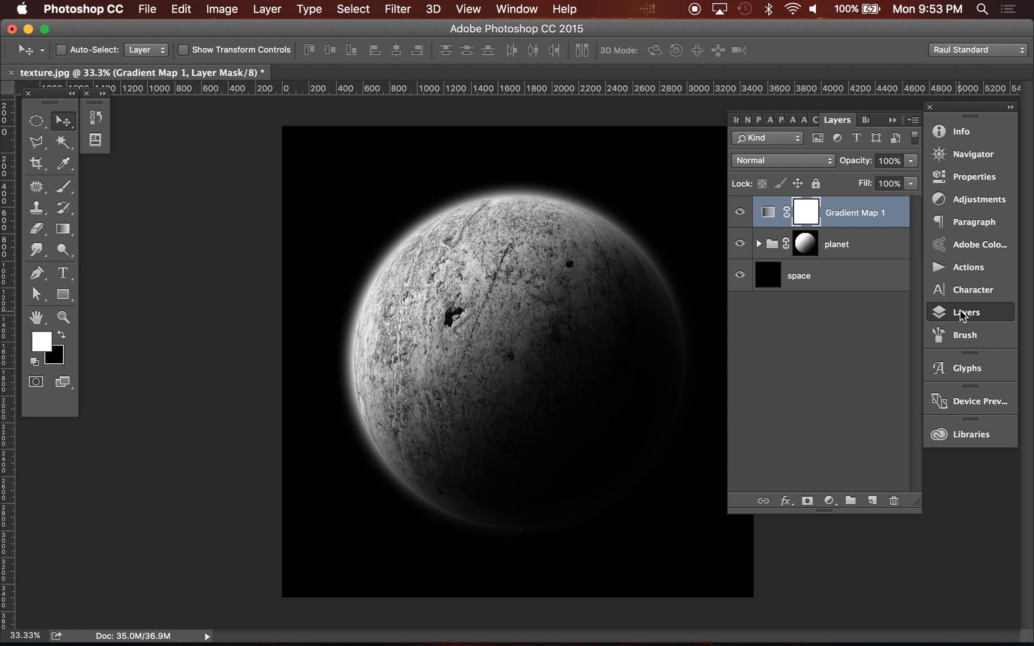
Open the Gradient Map's gradient for editing and move the editor aside so the planet is visible
click(973, 179)
click(819, 175)
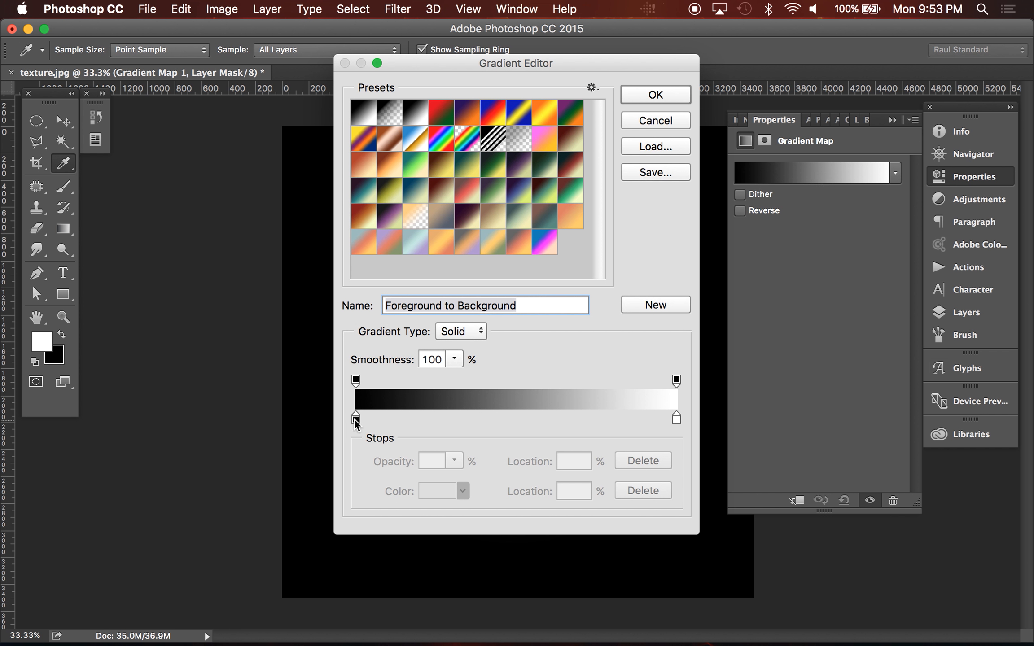
drag(446, 58, 736, 28)
Set the gradient's dark colour stop at 0% to a very dark blue, #021c28
click(593, 382)
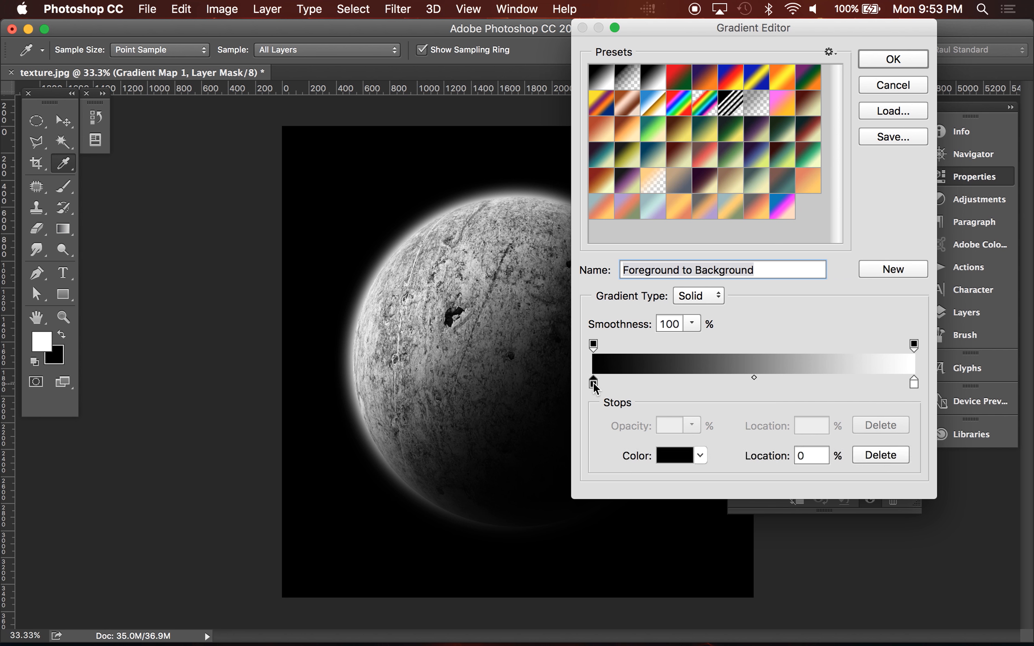
click(679, 456)
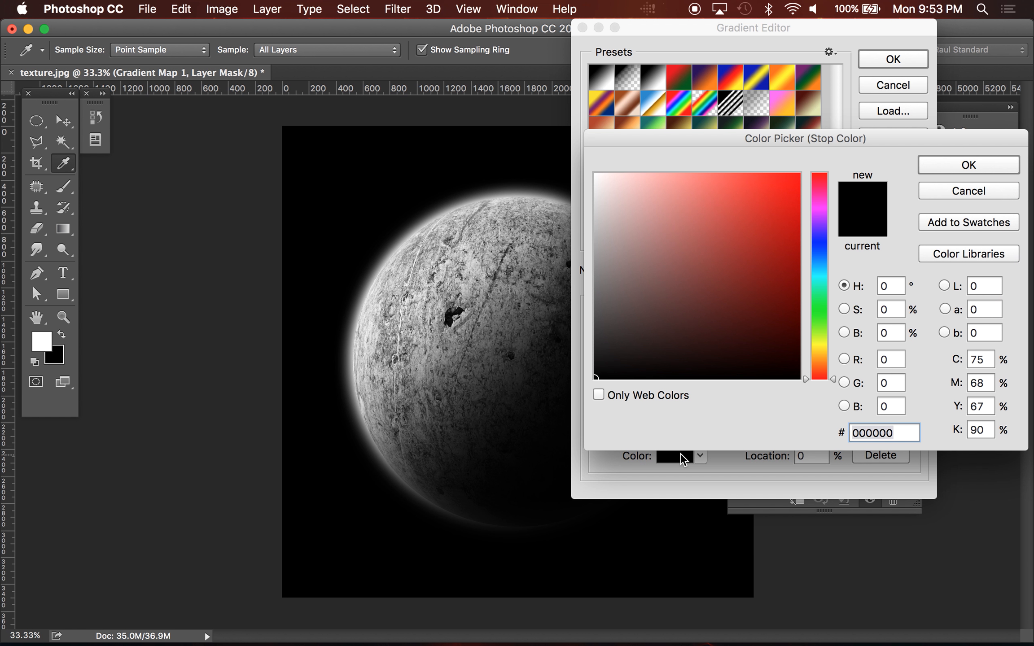
mouse_move(704, 218)
mouse_down()
mouse_move(691, 183)
mouse_move(783, 289)
mouse_move(800, 289)
mouse_move(821, 248)
mouse_move(819, 276)
mouse_move(820, 265)
mouse_up()
click(822, 267)
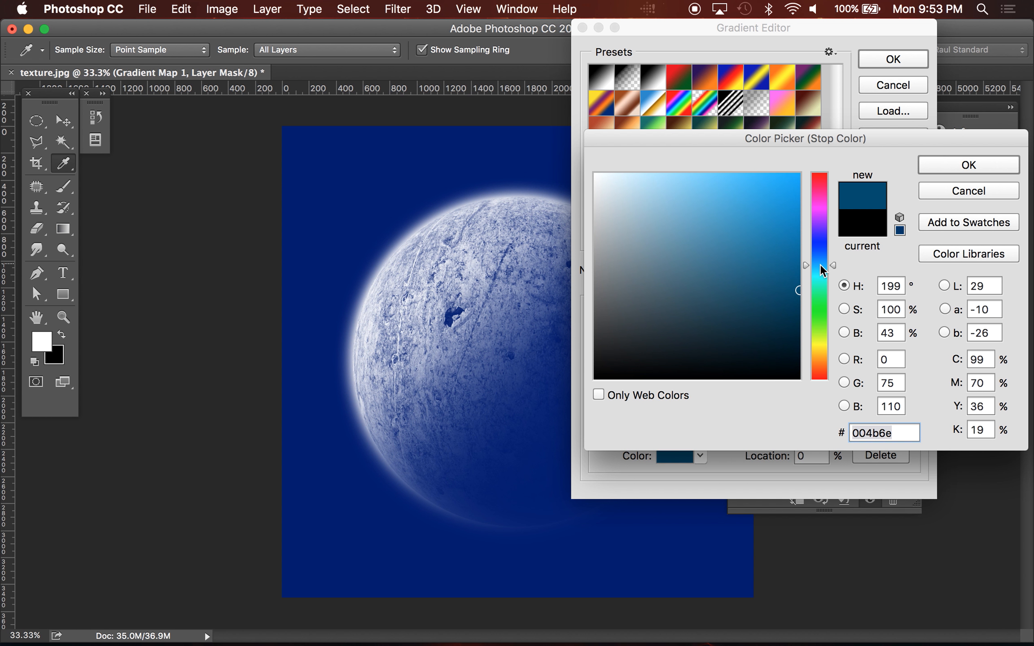
drag(782, 299, 791, 344)
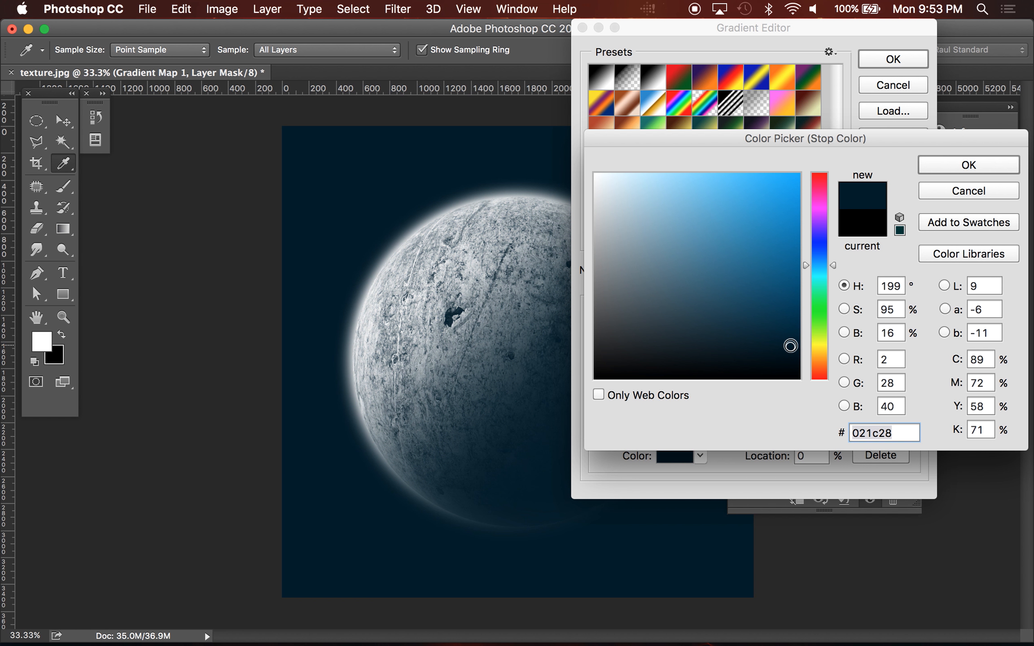
click(953, 162)
Set the gradient's light colour stop at 100% to a pale cream yellow with a hue of 54°
click(913, 383)
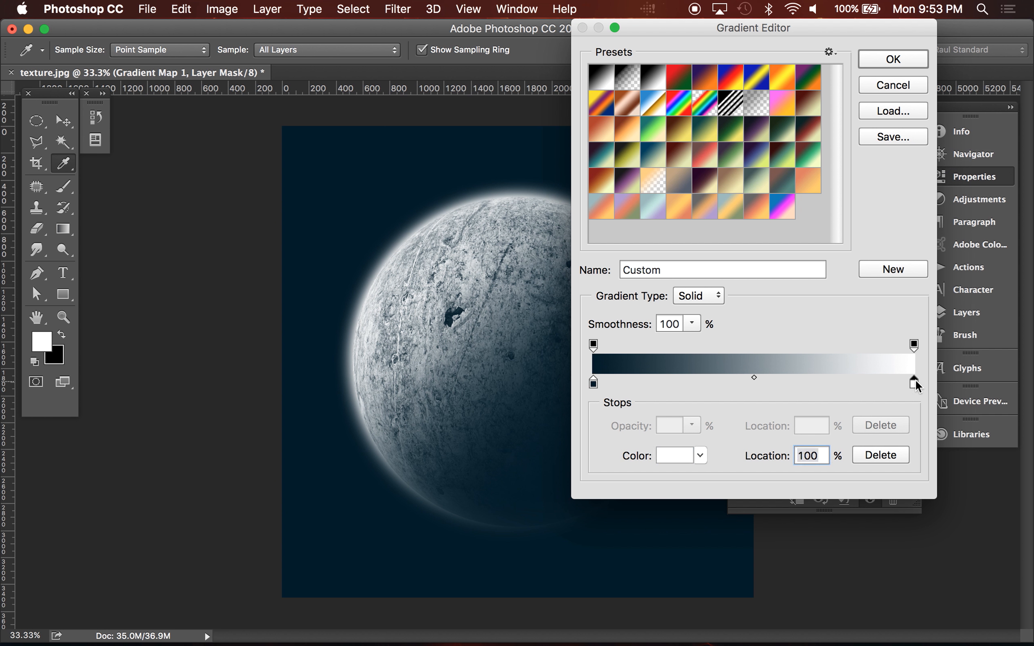
click(668, 460)
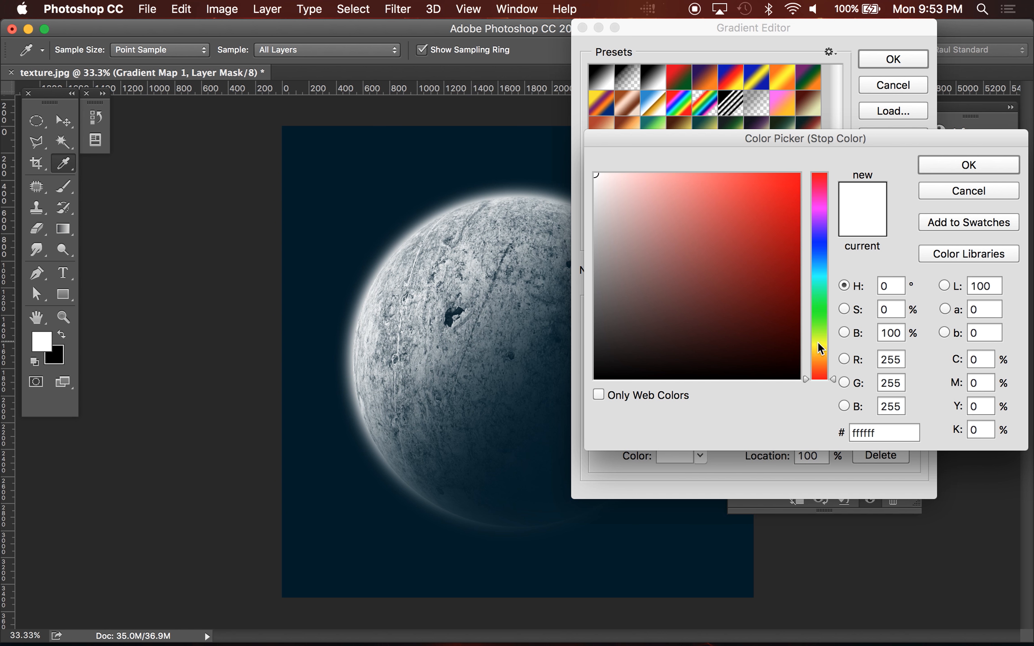
drag(816, 316, 814, 349)
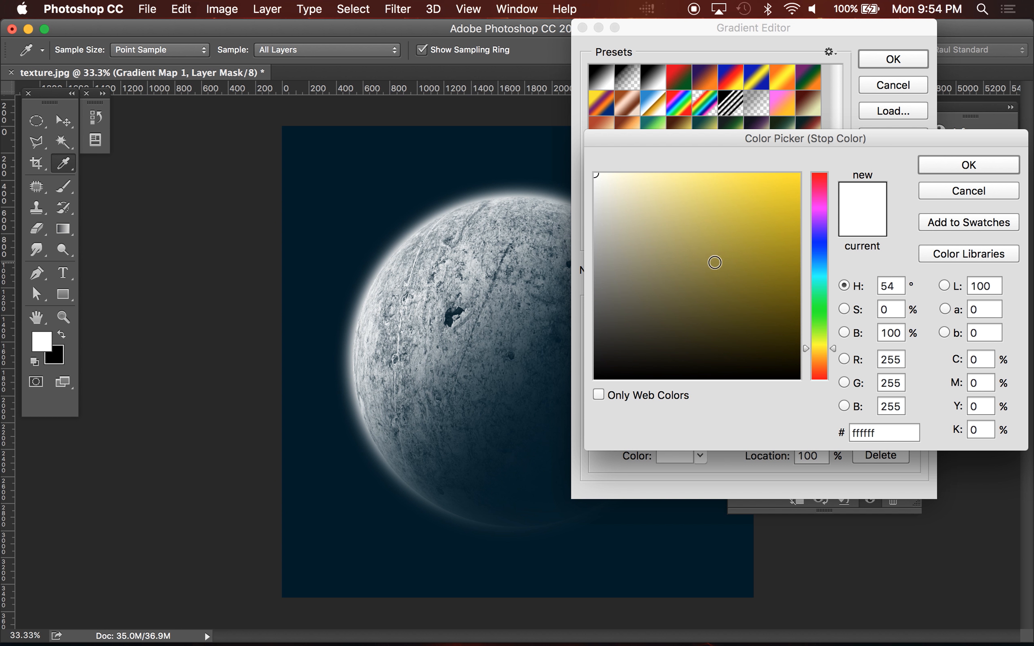
drag(643, 192, 650, 132)
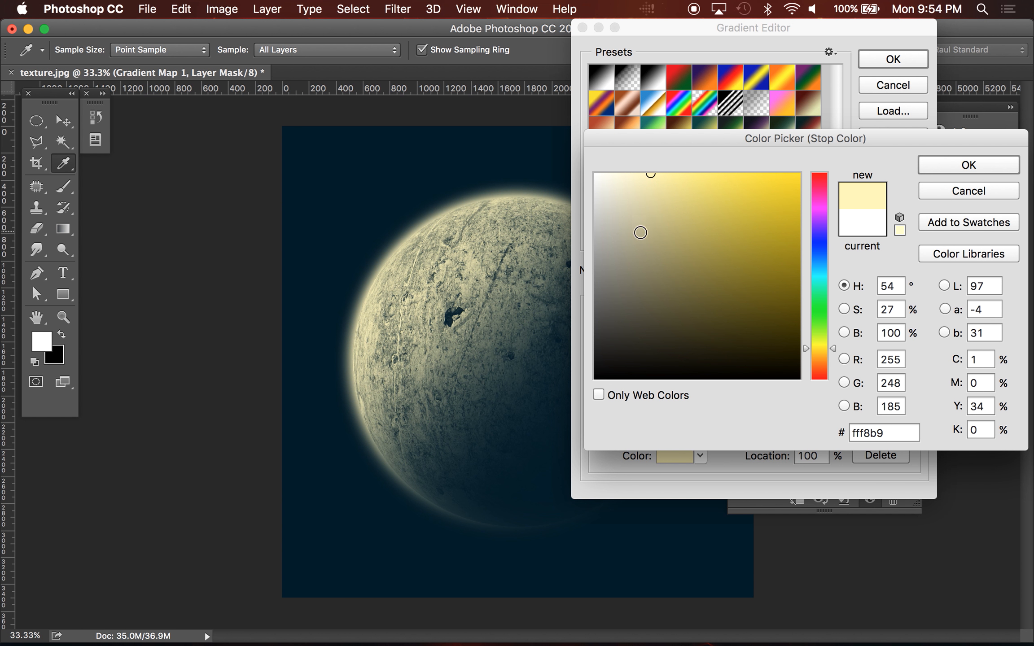
click(642, 252)
drag(620, 279, 626, 165)
key(Return)
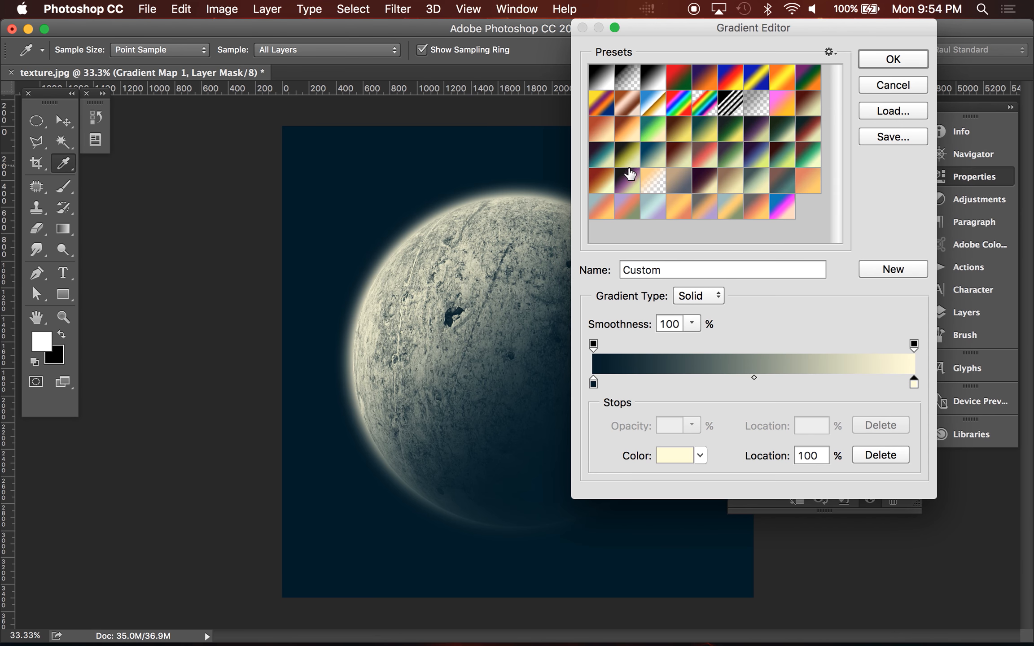
Uncover the whole planet and try several gradient presets on it, including Vintage12, Vintage15, Vintage17 and Vintage3
drag(724, 27, 866, 58)
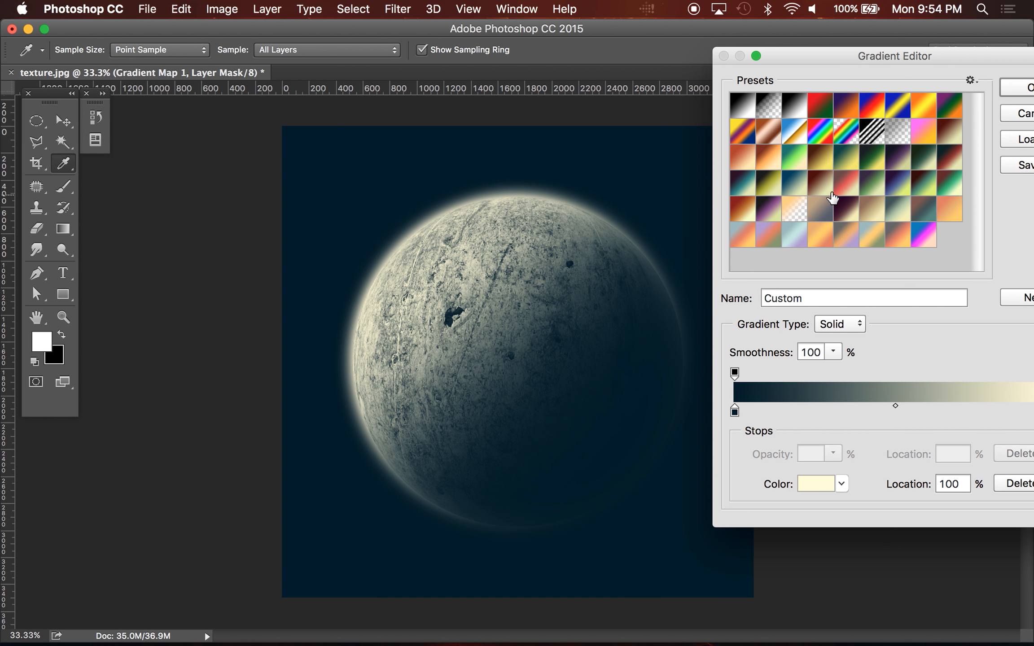
click(795, 188)
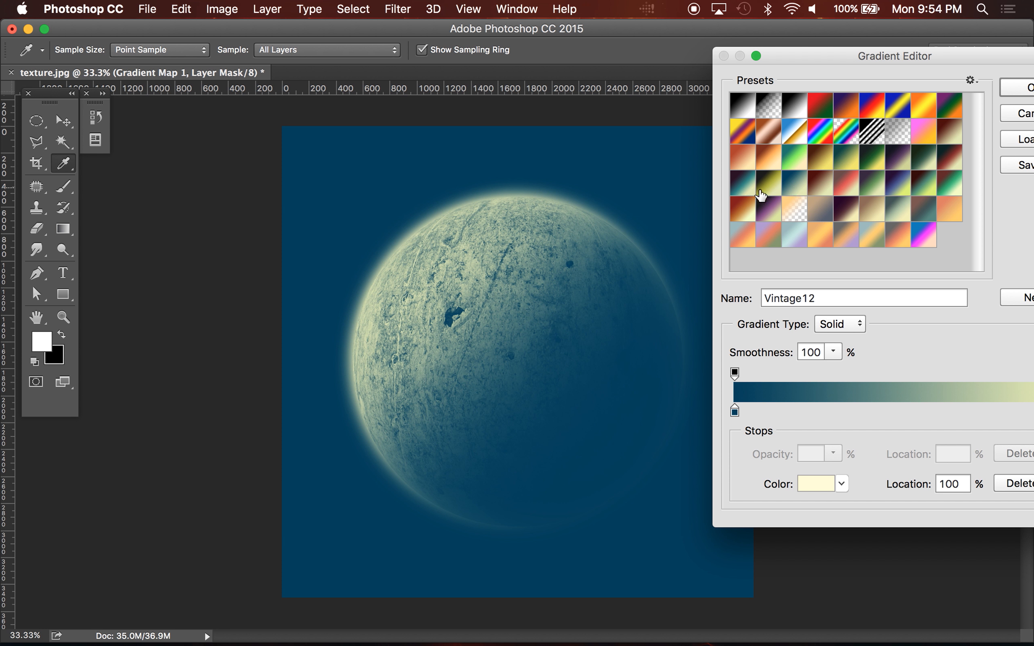
click(742, 191)
click(852, 161)
click(826, 165)
click(879, 185)
click(922, 169)
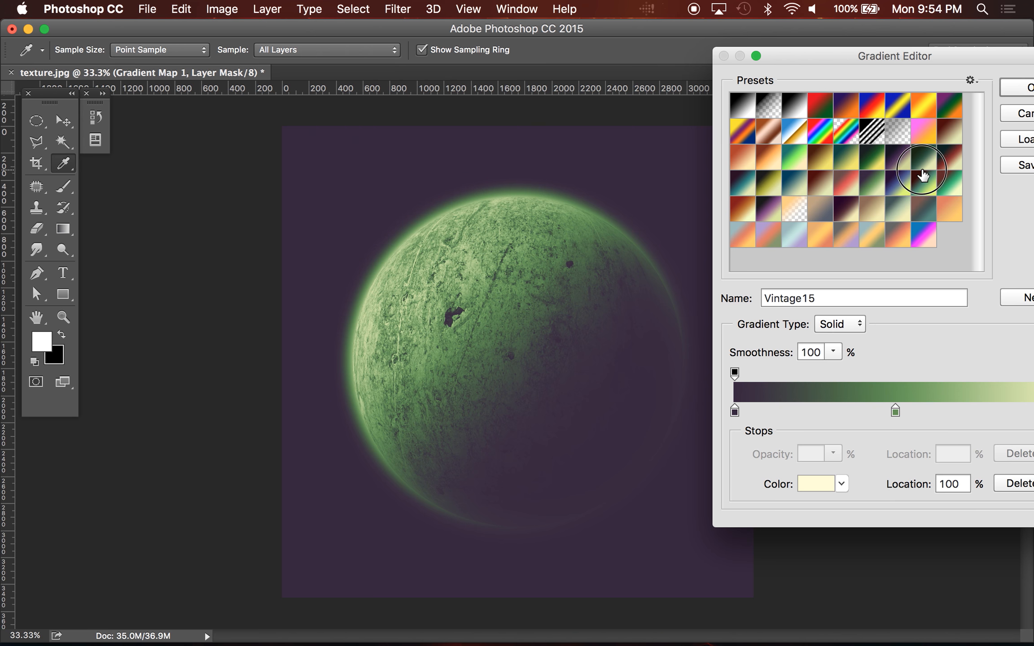
click(928, 201)
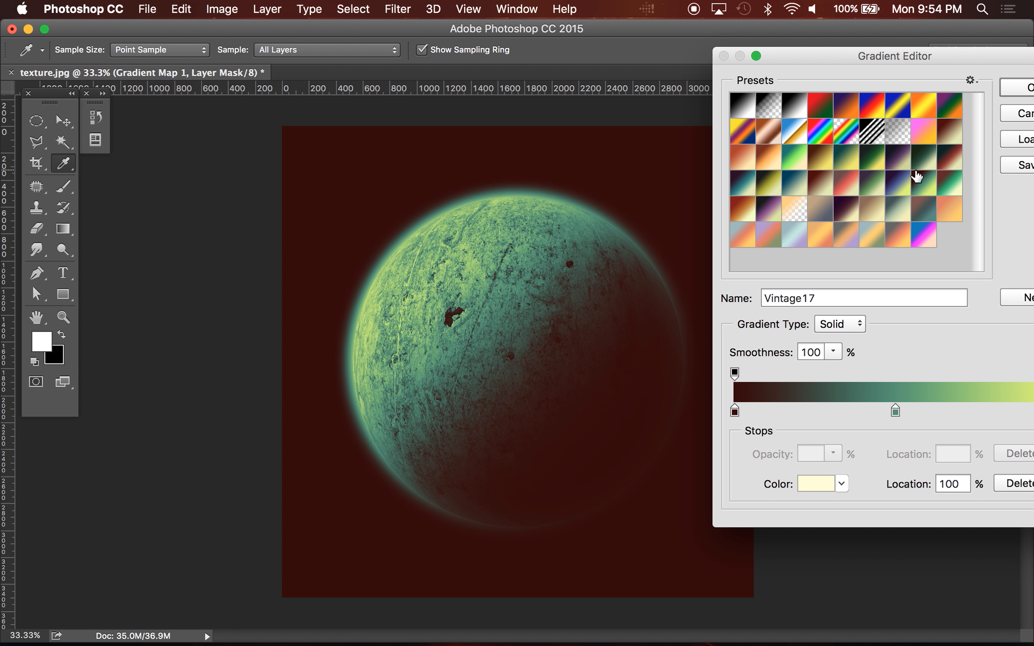
click(950, 165)
click(797, 166)
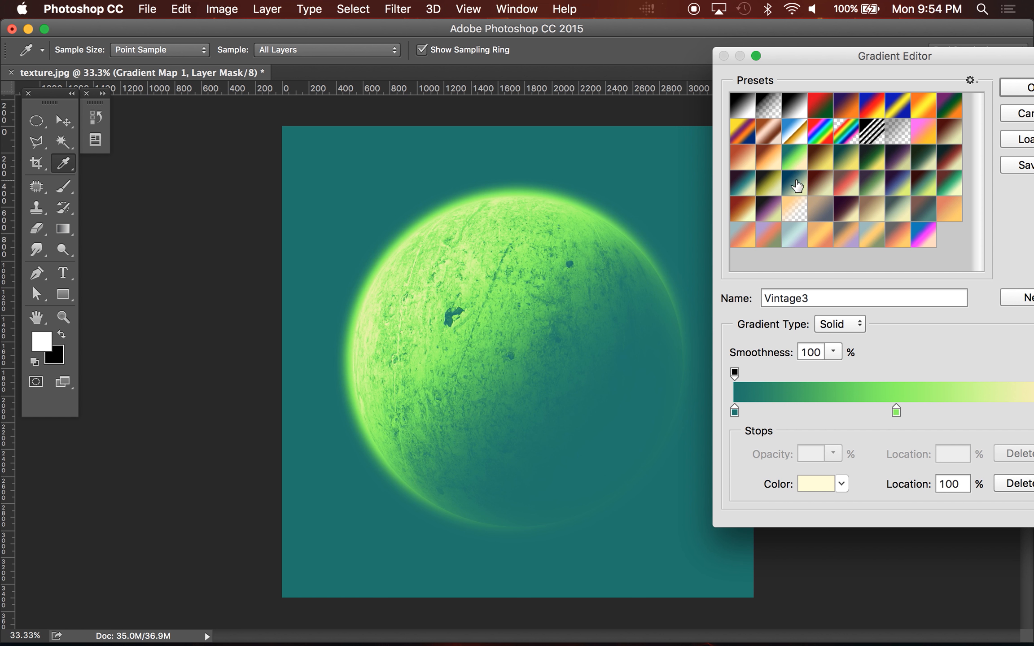
click(797, 188)
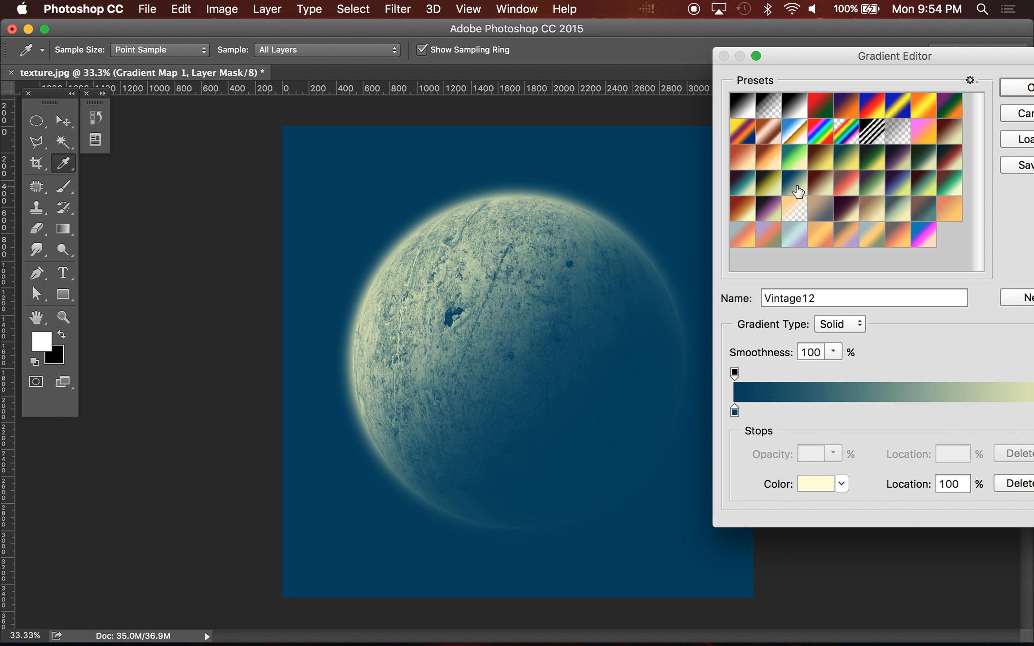
Compare further presets such as Vintage13, Vintage15 and Vintage17, and apply Vintage8 to the Gradient Map
click(829, 214)
click(828, 190)
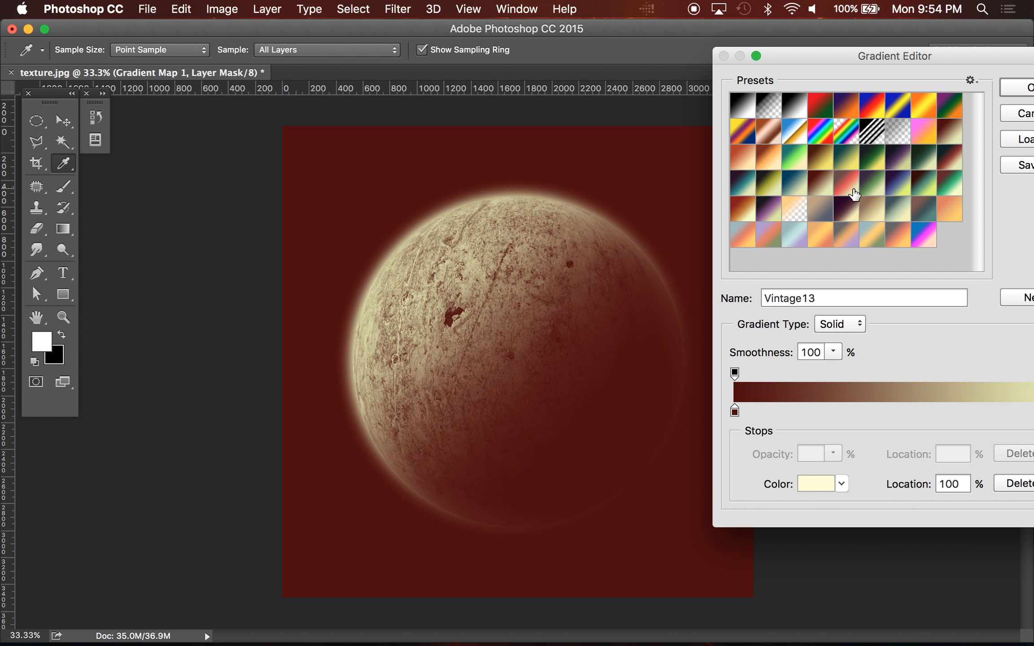
click(850, 194)
click(871, 193)
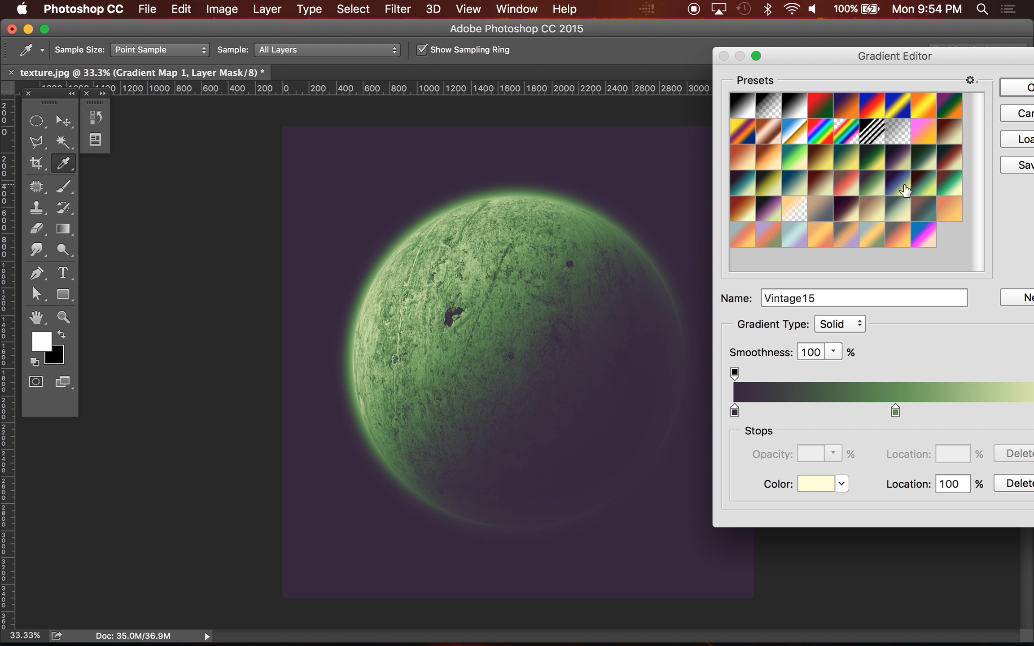
click(904, 192)
click(932, 190)
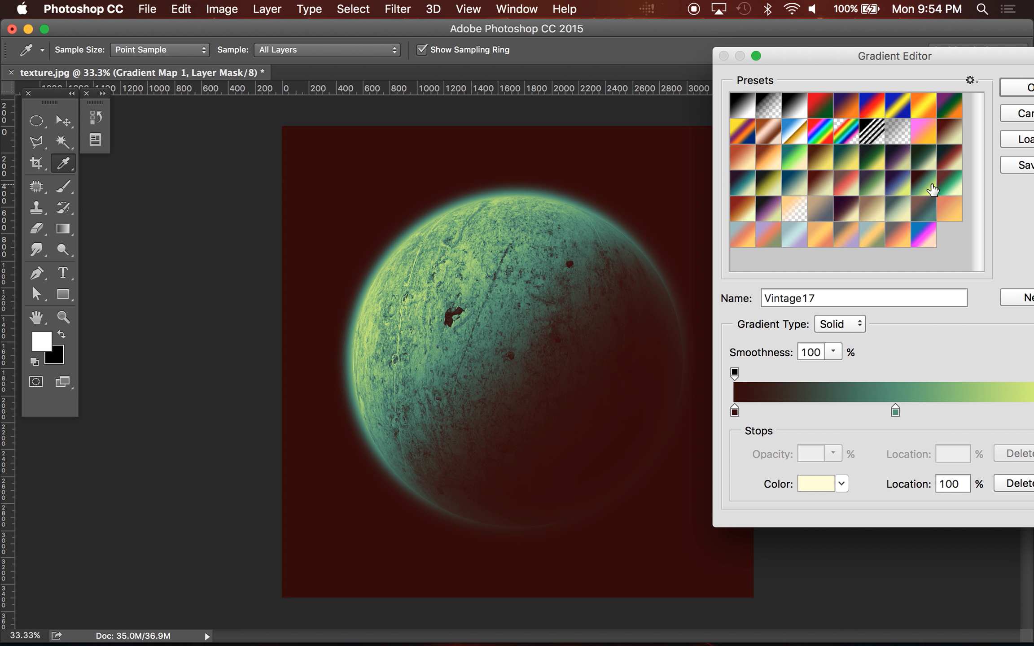
click(922, 163)
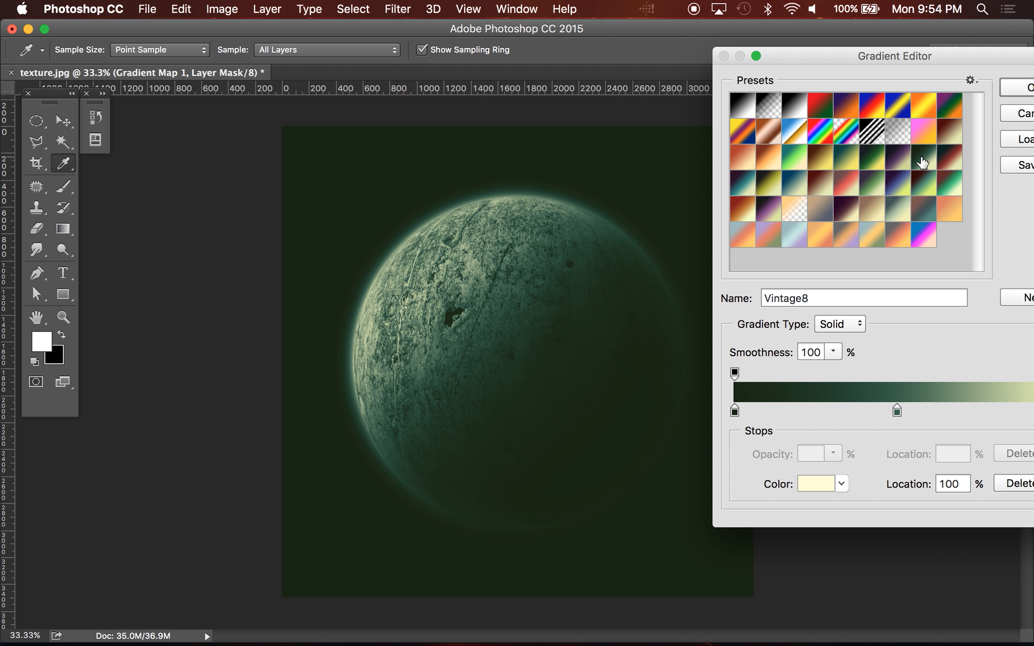
key(Return)
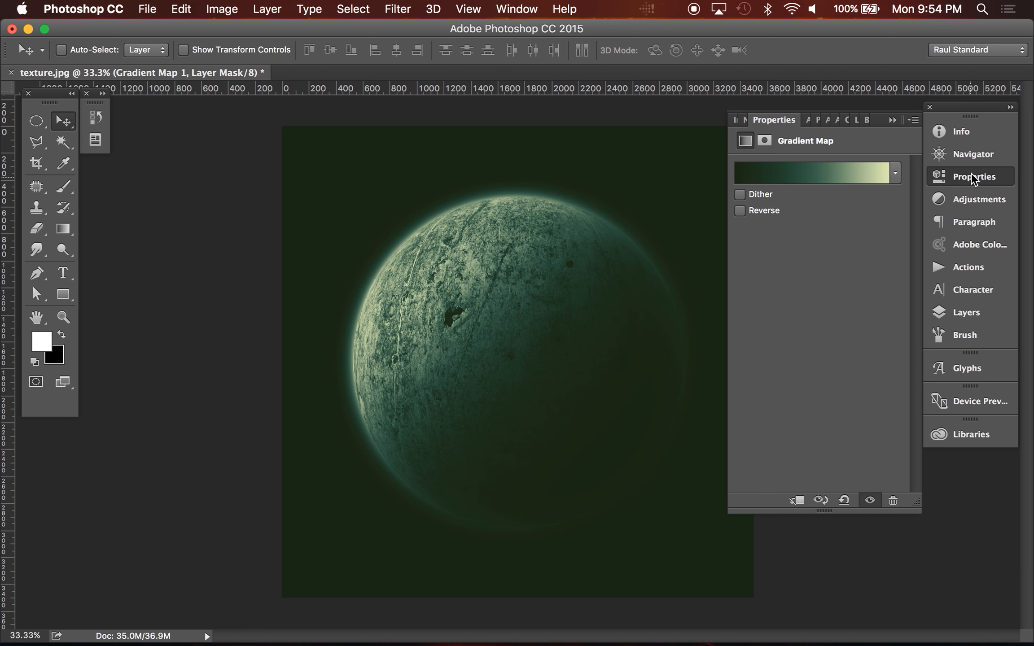